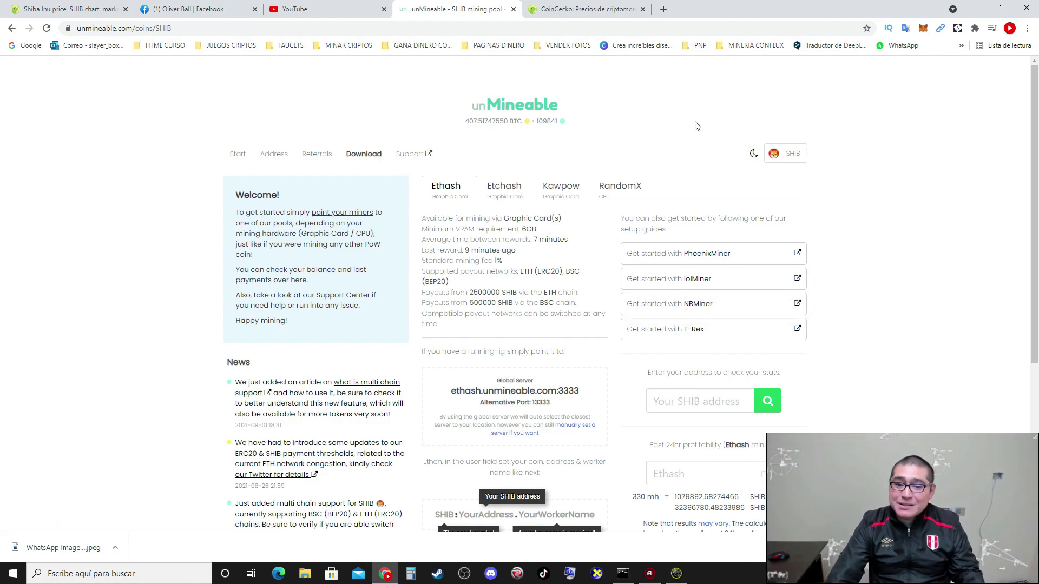
Reload the unMineable SHIB start page and look through its pool, payout and setup information
click(237, 156)
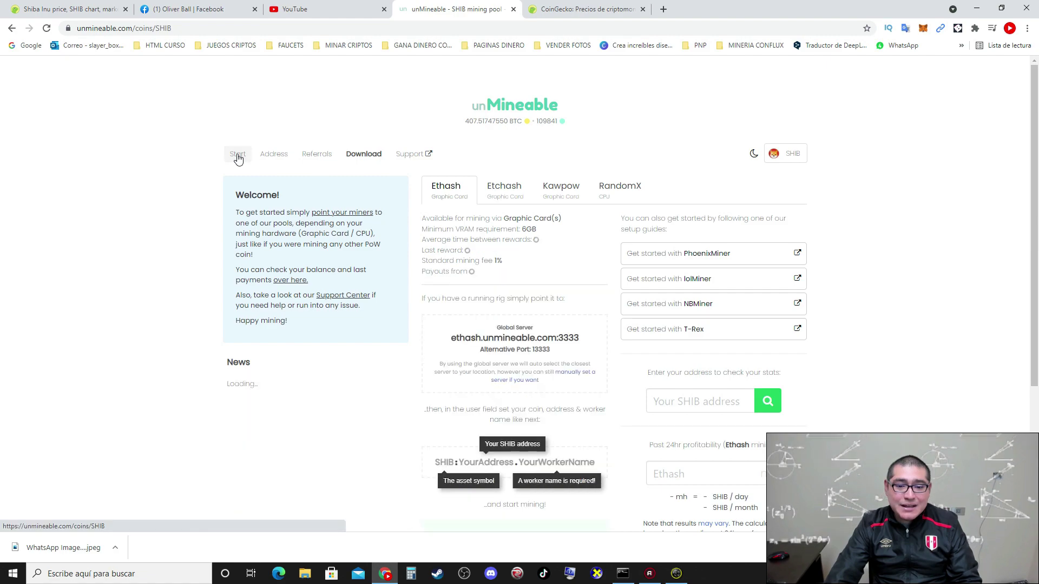
scroll(544, 300, down, 1)
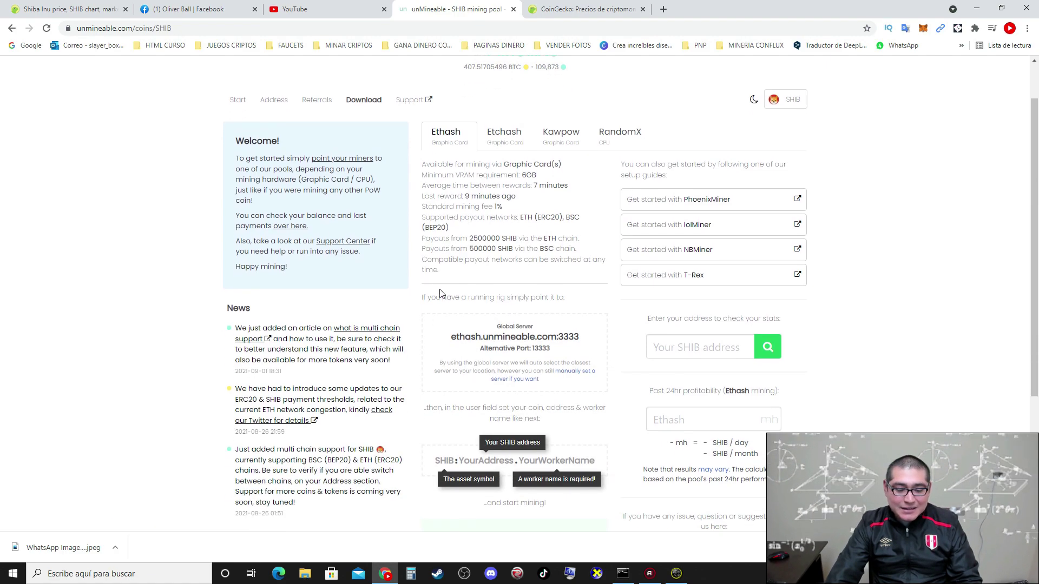
scroll(417, 283, down, 4)
scroll(413, 282, up, 5)
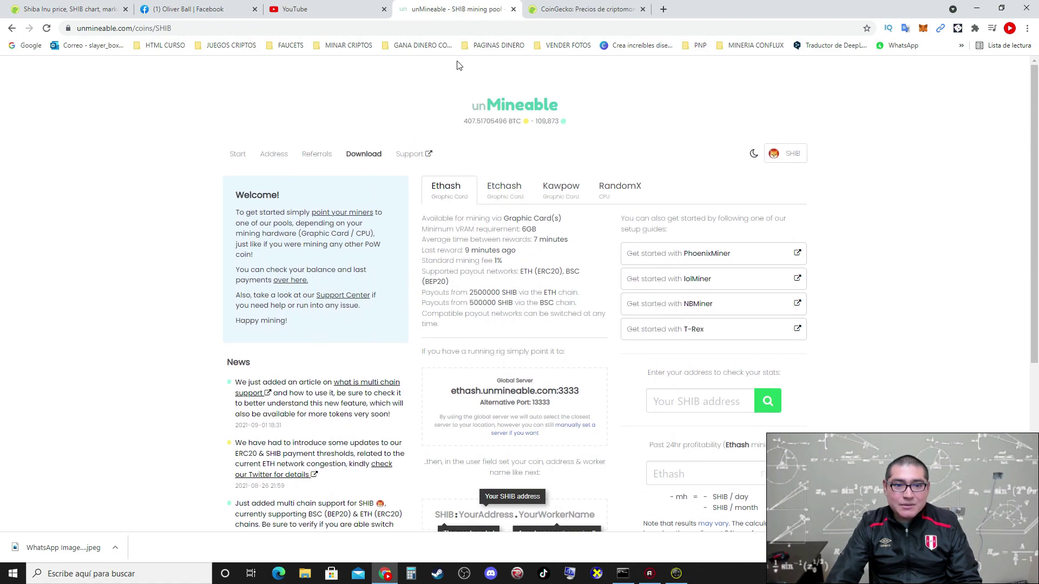
Switch to YouTube, search for "minar shiba inu" and browse the resulting videos
click(337, 8)
click(493, 71)
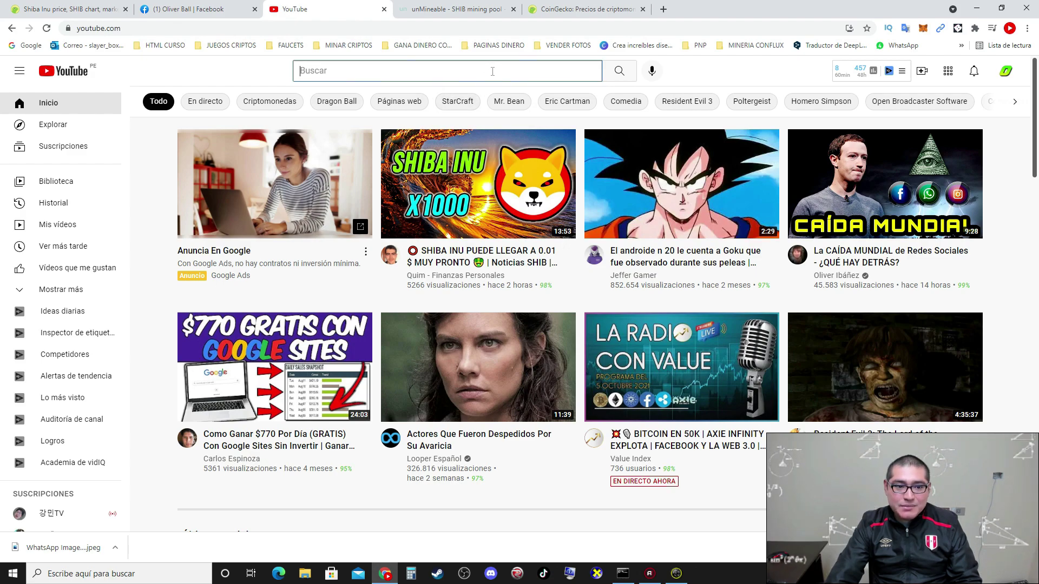
text(min)
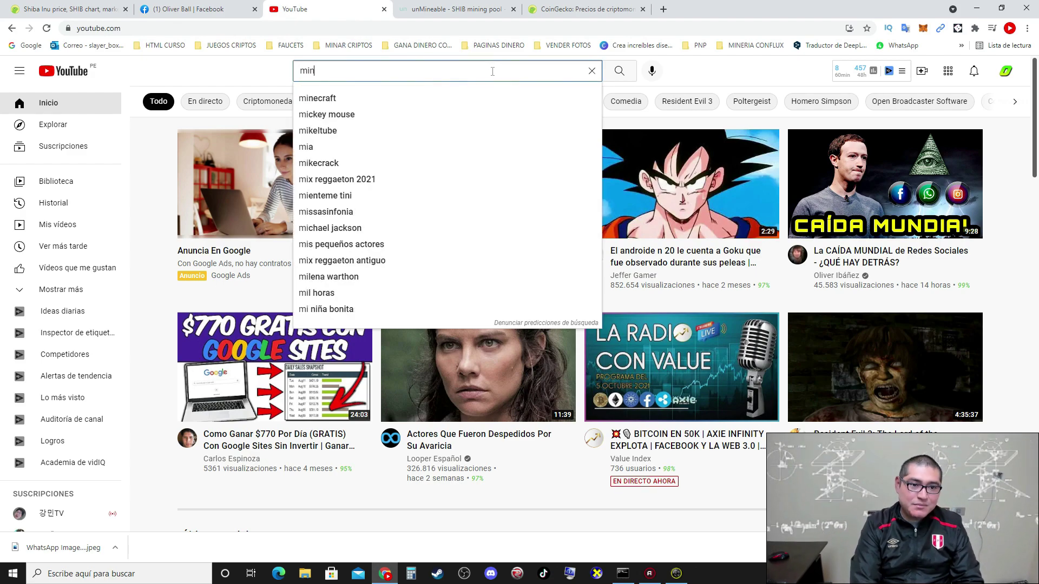
text(ar shiba inu)
key(Return)
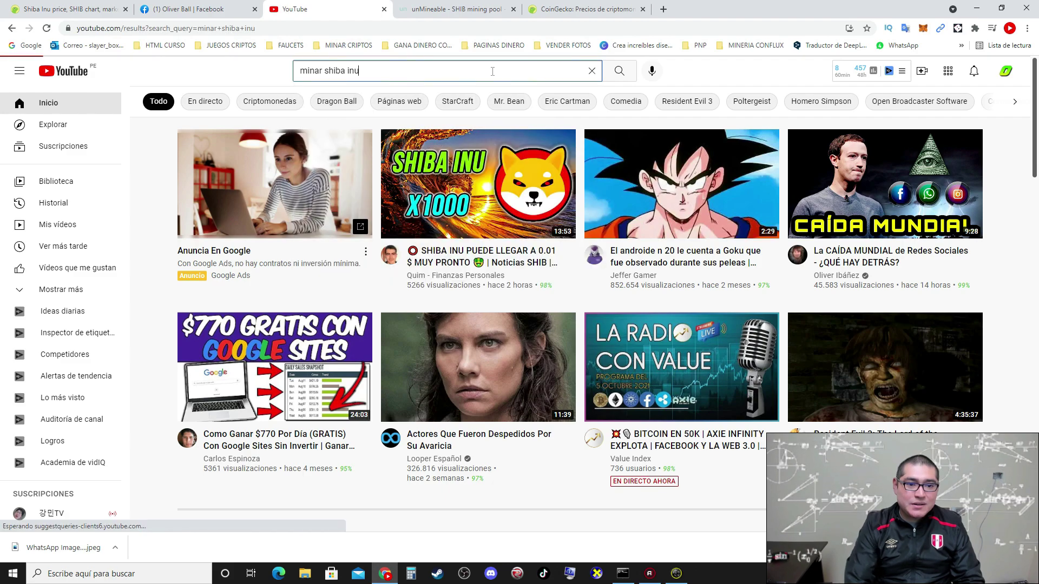
scroll(317, 265, down, 8)
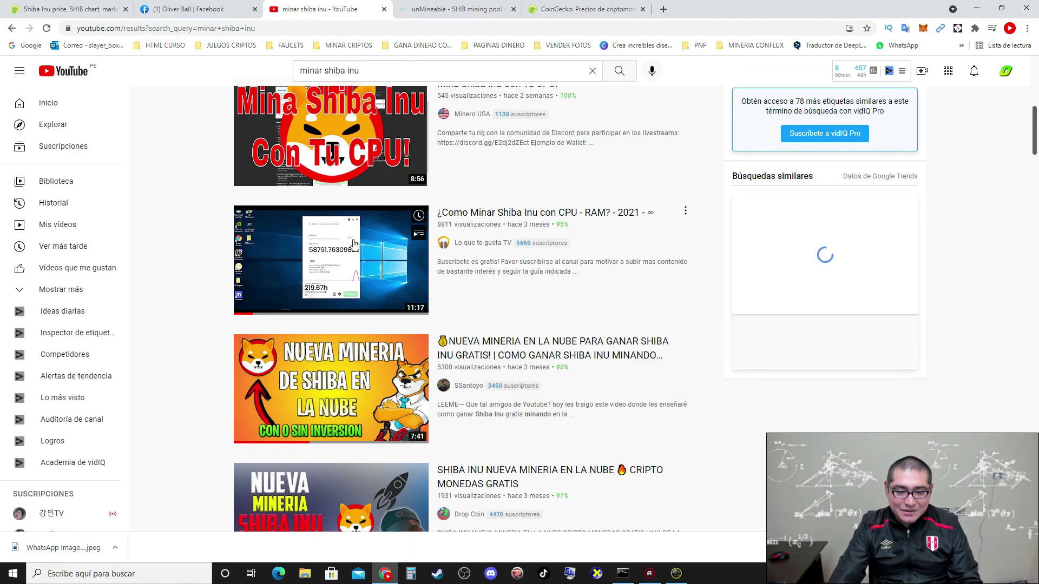
scroll(329, 272, up, 2)
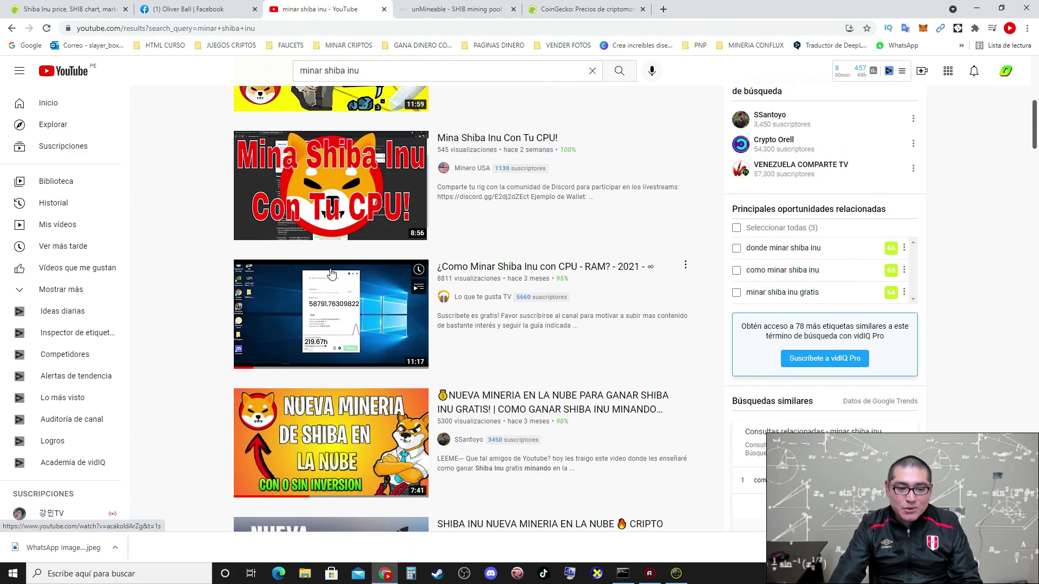
Return to the unMineable SHIB page, review it and activate the Ethash hashrate entry of the 24-hour profitability calculator
click(460, 9)
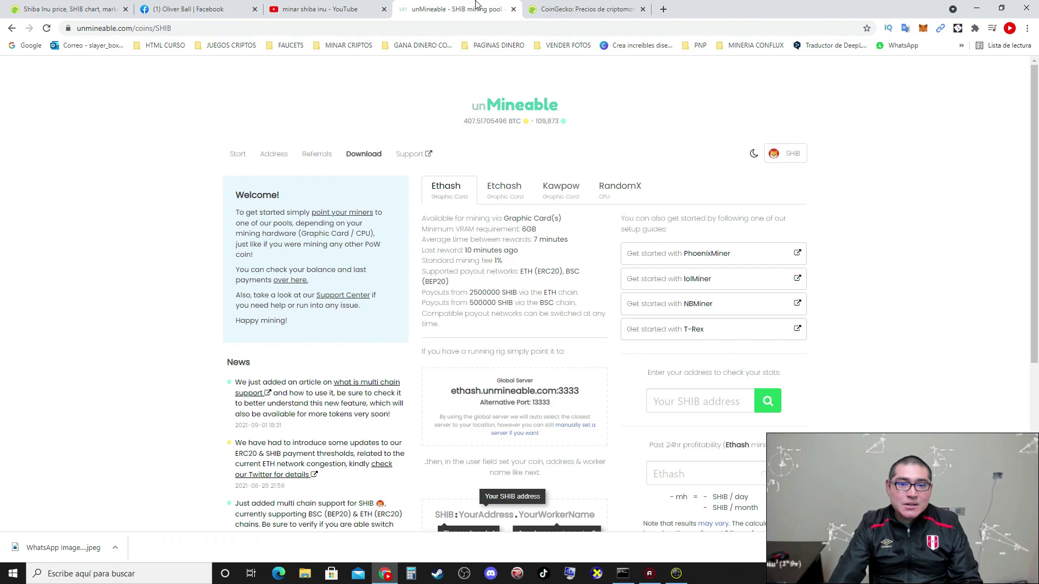
click(572, 6)
click(492, 9)
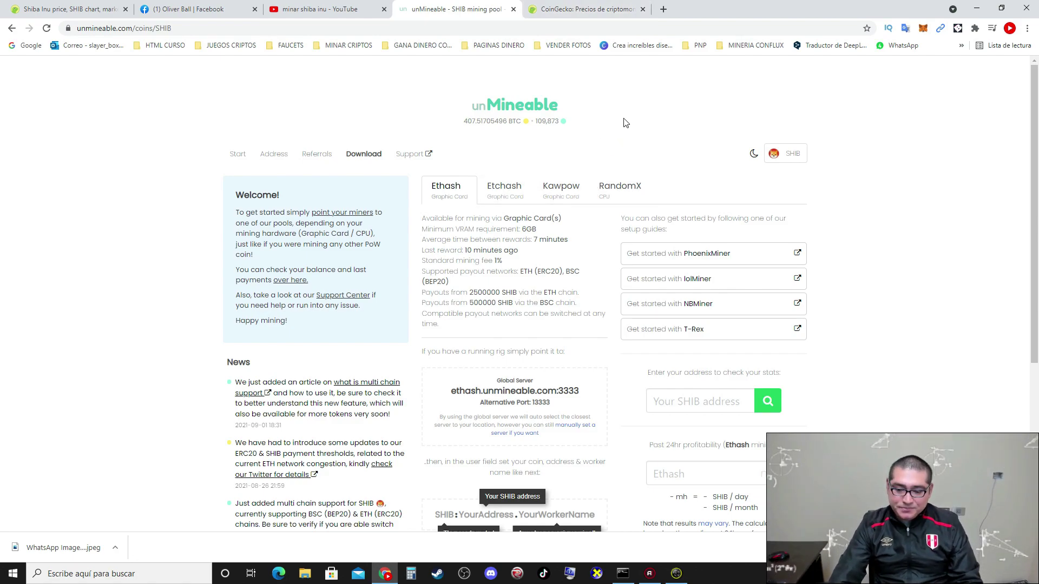
scroll(626, 128, down, 3)
scroll(668, 232, up, 2)
click(705, 421)
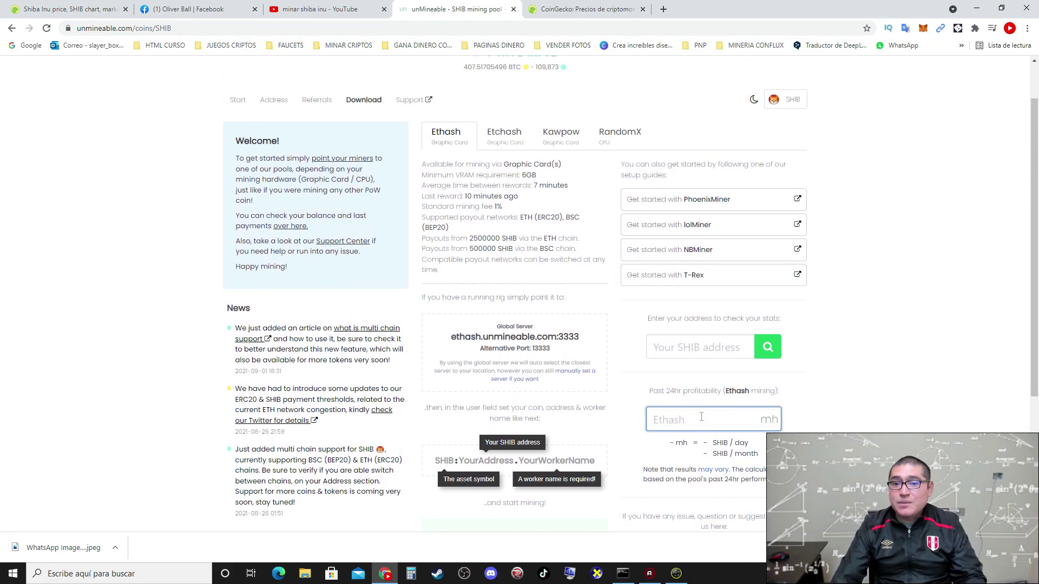
Switch to CoinGecko's Shiba Inu page, refresh it and highlight the significant digits of the coin's current price
click(108, 9)
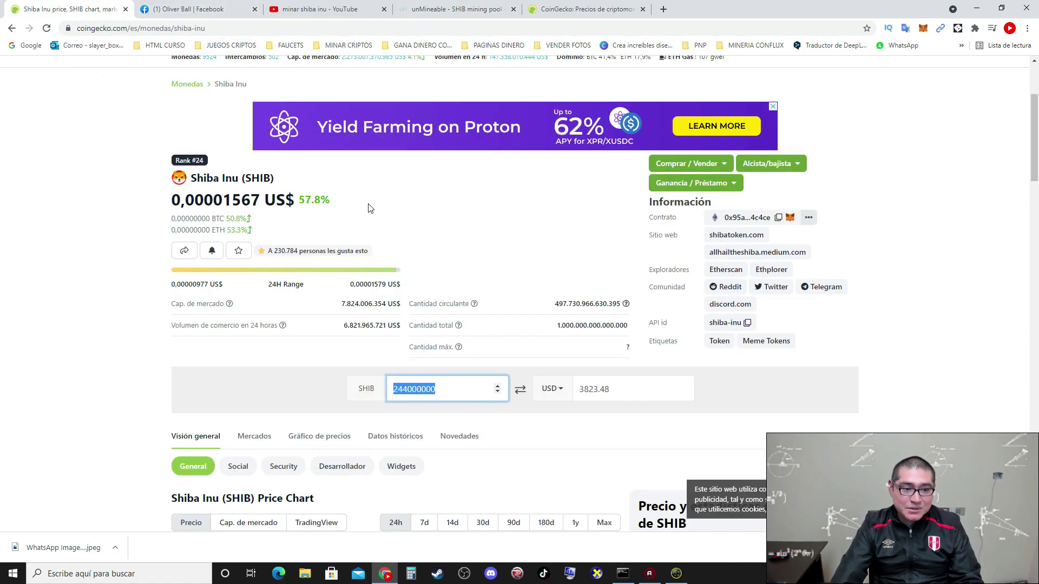
drag(223, 199, 264, 200)
click(376, 239)
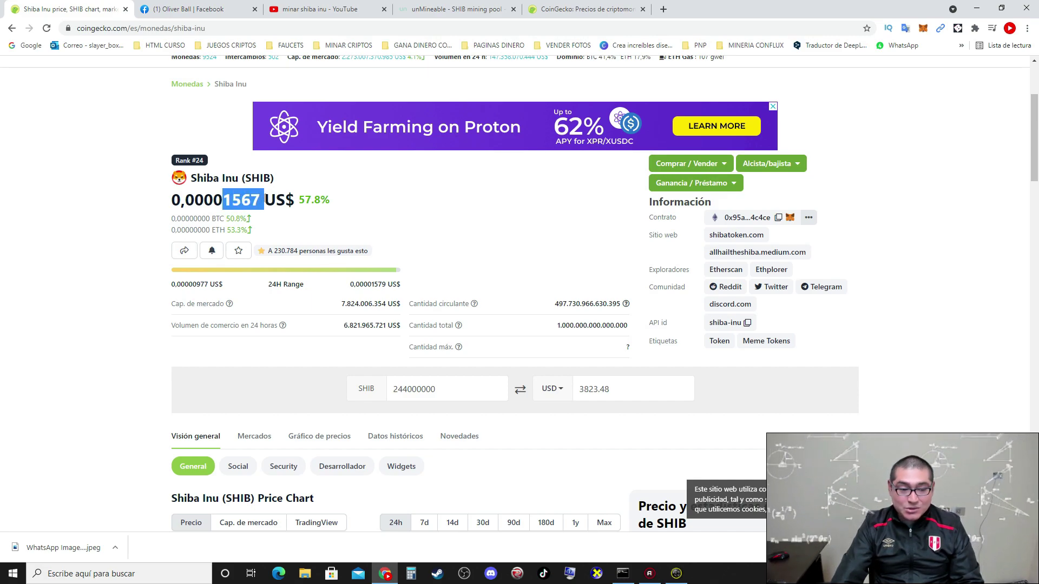
click(47, 27)
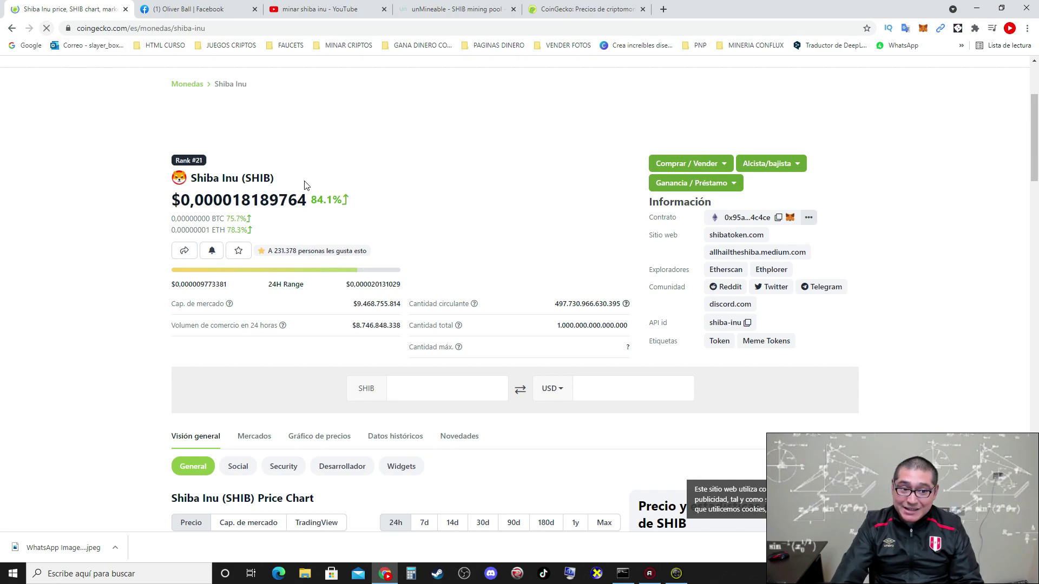
drag(223, 200, 264, 201)
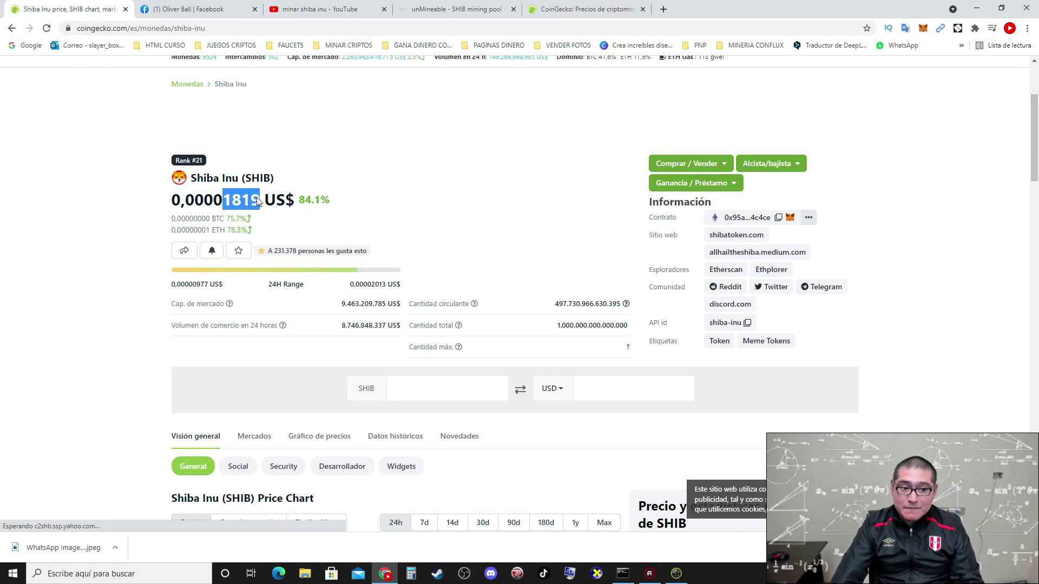
click(407, 167)
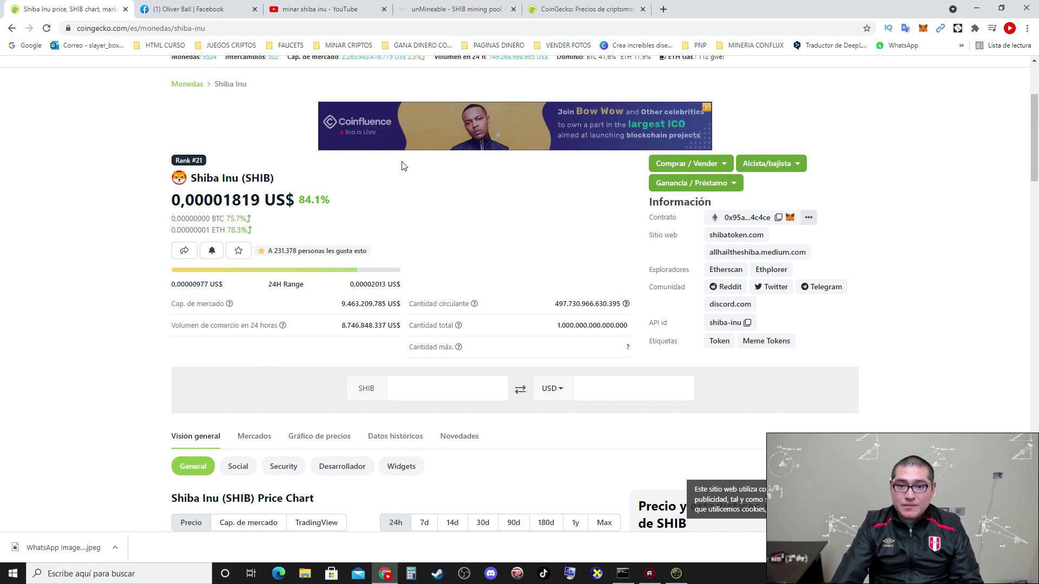
Switch to the CoinGecko coin ranking, refresh it and highlight Shiba Inu's US dollar price in its row
click(583, 4)
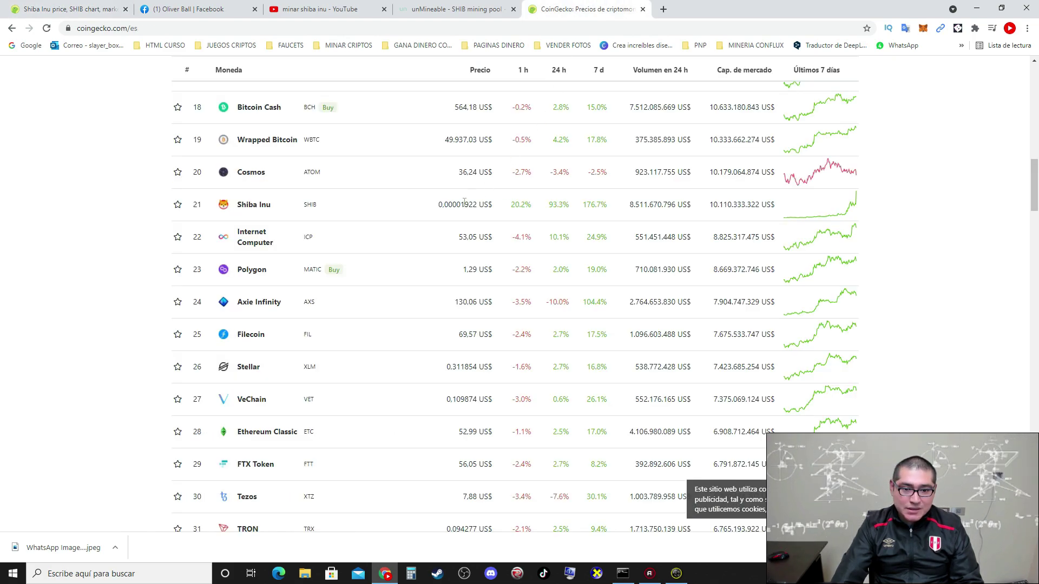
click(46, 28)
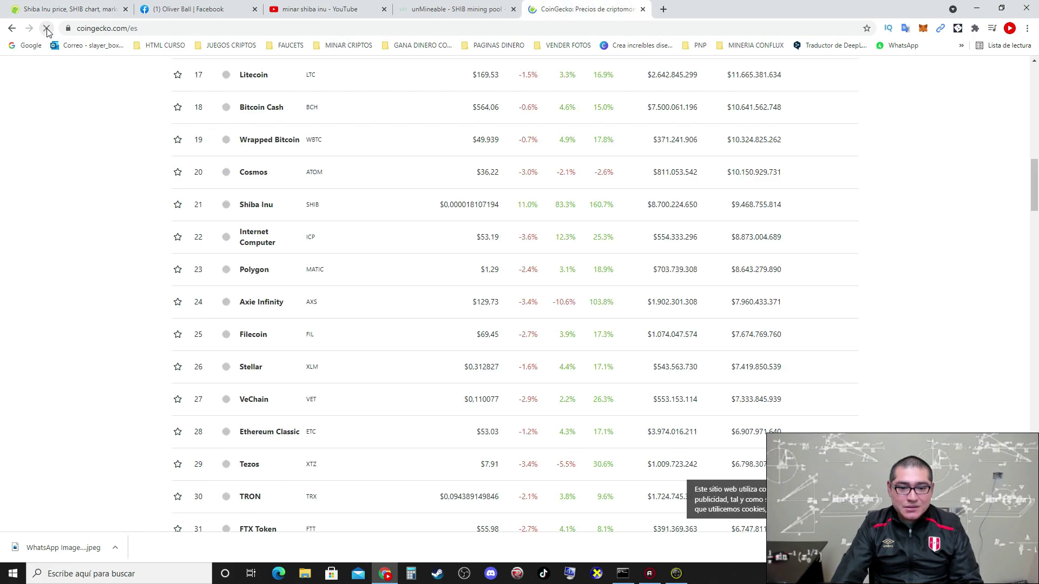
drag(460, 205, 492, 205)
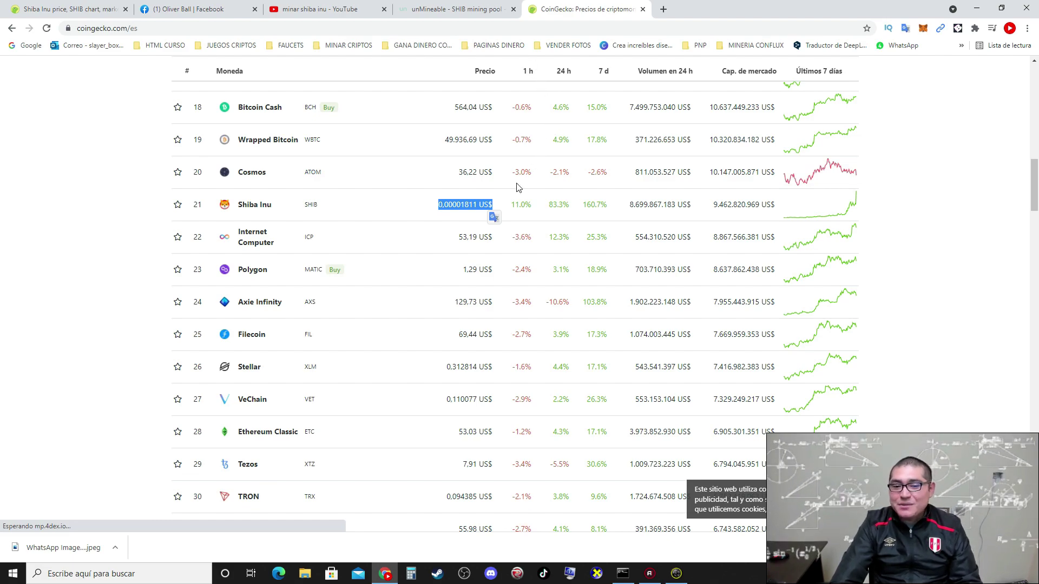
click(465, 205)
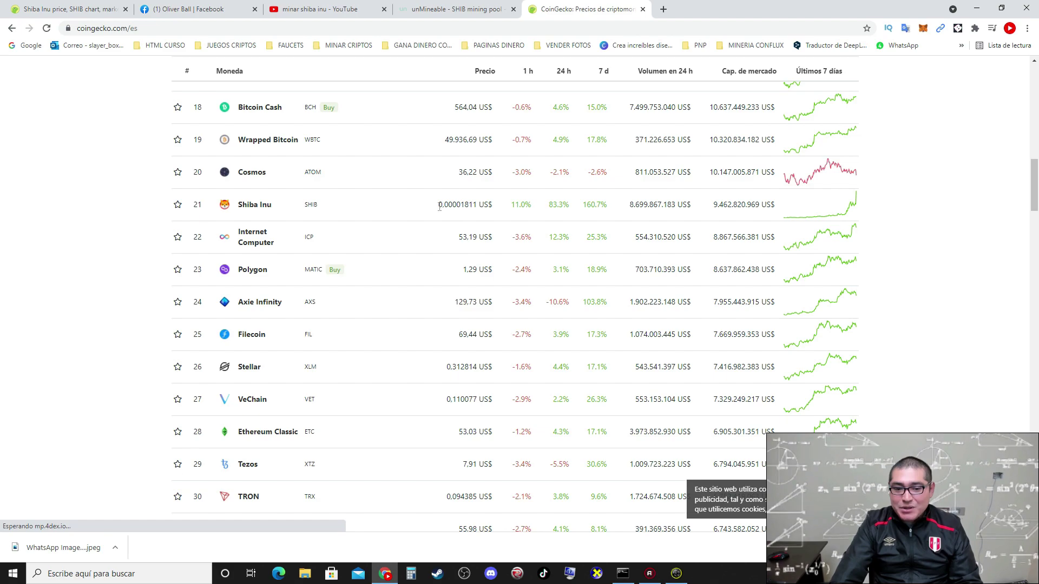
drag(439, 206, 475, 204)
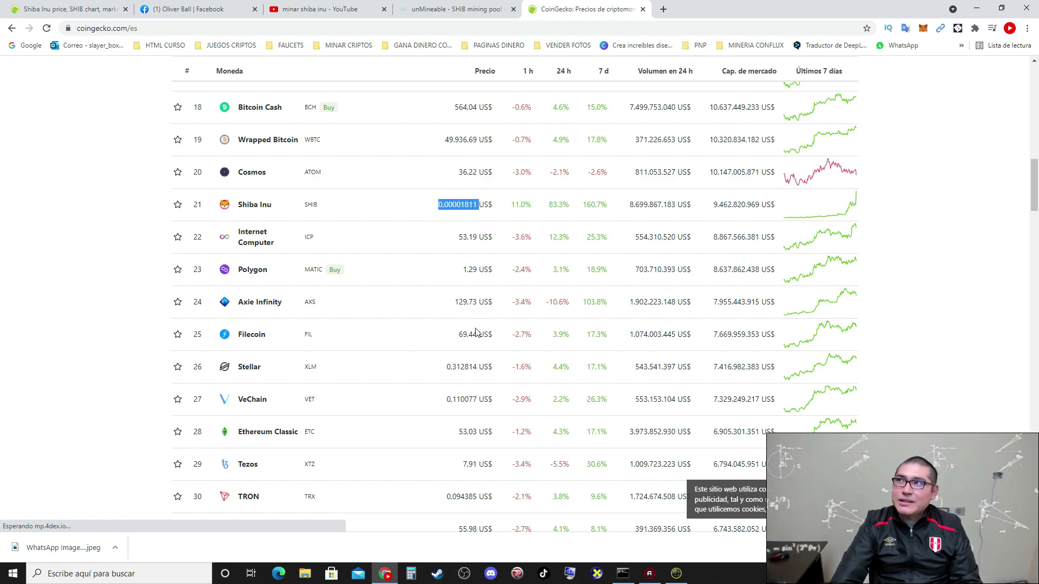
Open the Windows Calculator, place it clear of the Shiba Inu price and enter 244000000
click(411, 575)
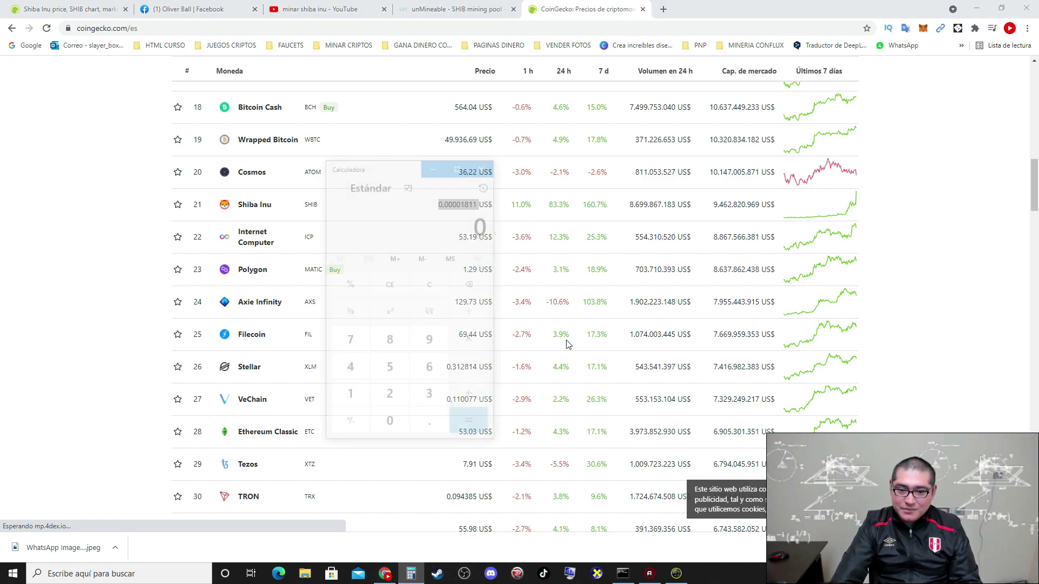
drag(406, 168, 653, 159)
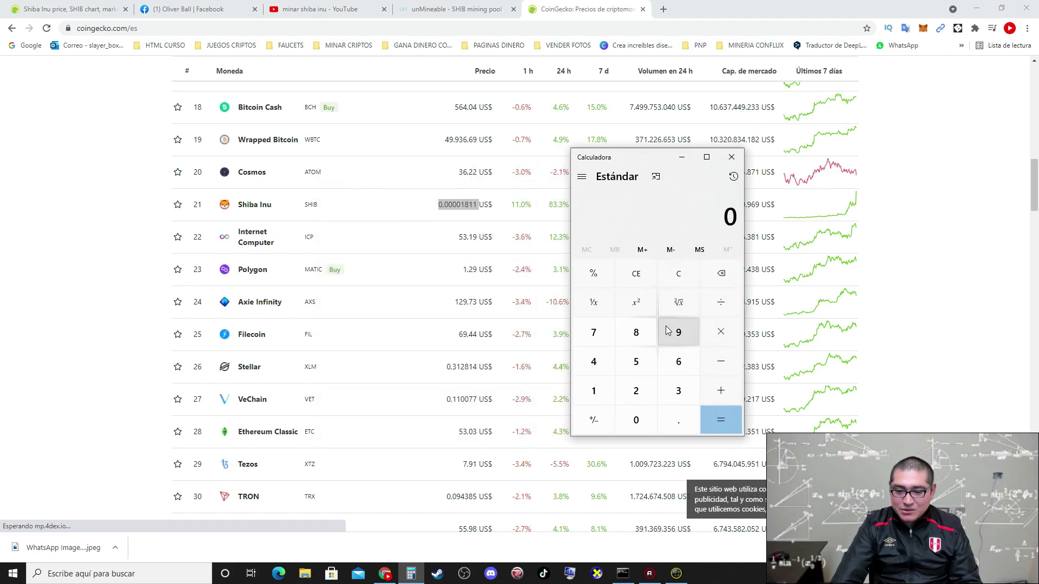
click(636, 391)
click(602, 368)
click(602, 368)
click(634, 418)
click(634, 418)
click(634, 418)
click(634, 418)
click(634, 418)
click(635, 418)
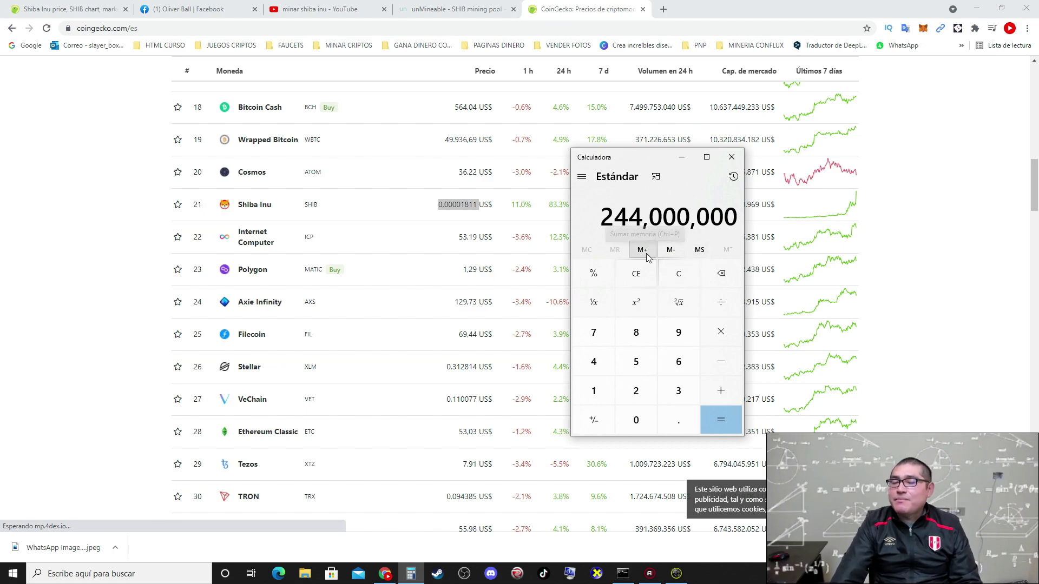
drag(603, 157, 617, 140)
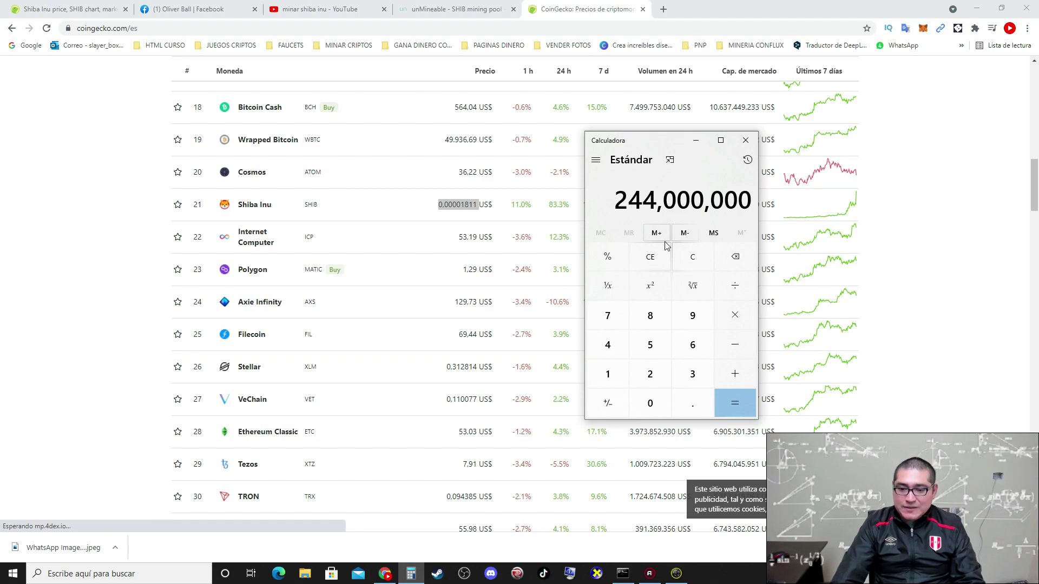
mouse_move(619, 200)
mouse_down()
mouse_move(739, 201)
mouse_move(628, 200)
mouse_up()
click(745, 200)
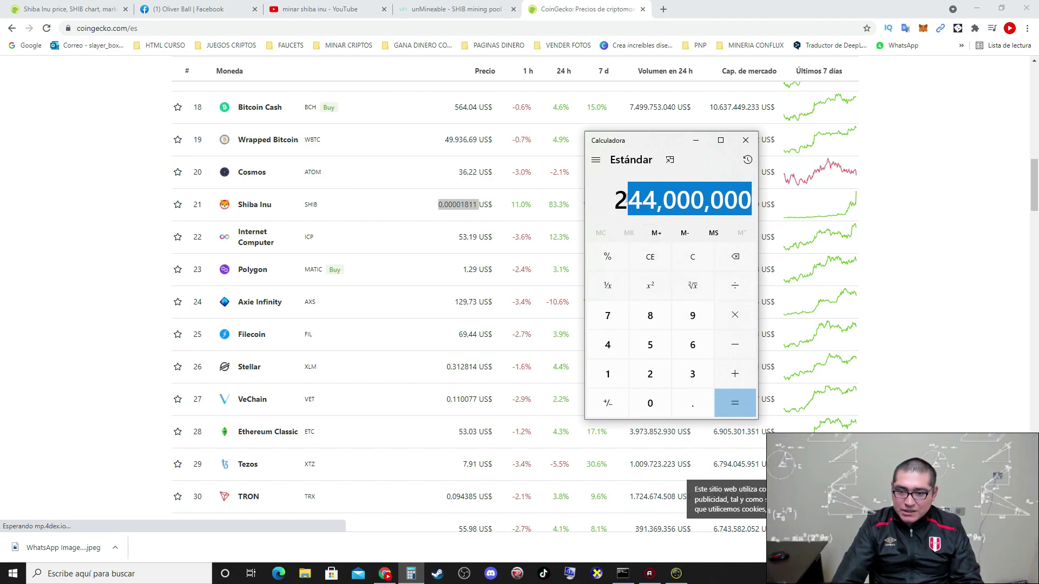
Multiply the entered 244000000 by 0.01 to get the holding's value
click(718, 324)
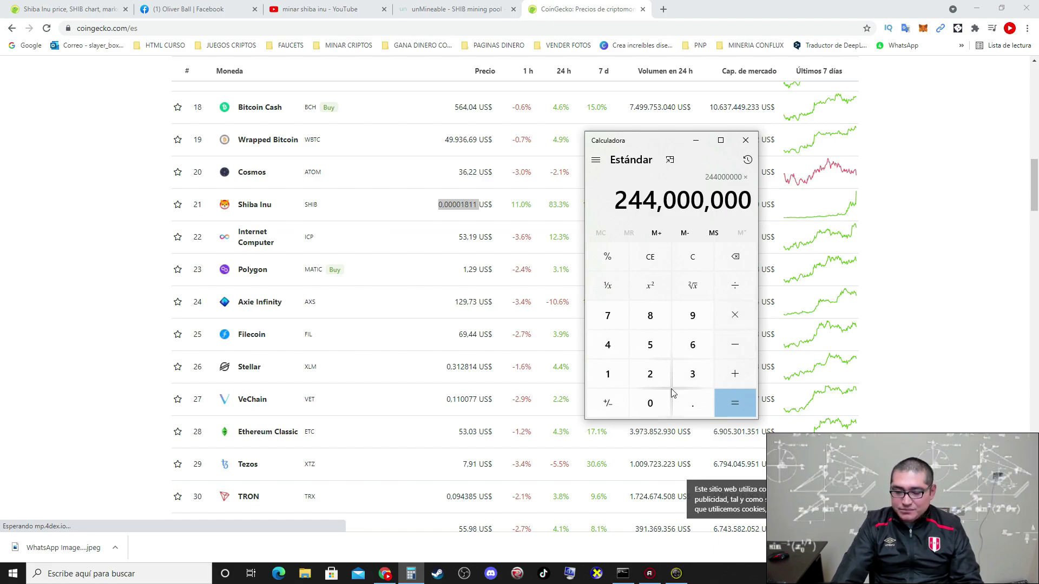
click(651, 403)
click(692, 405)
click(657, 406)
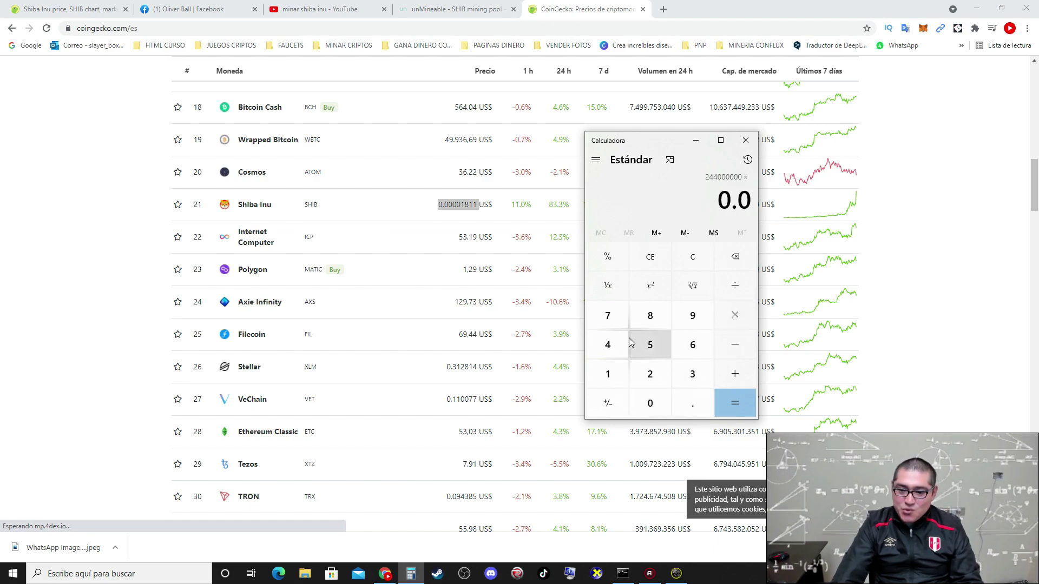
click(608, 374)
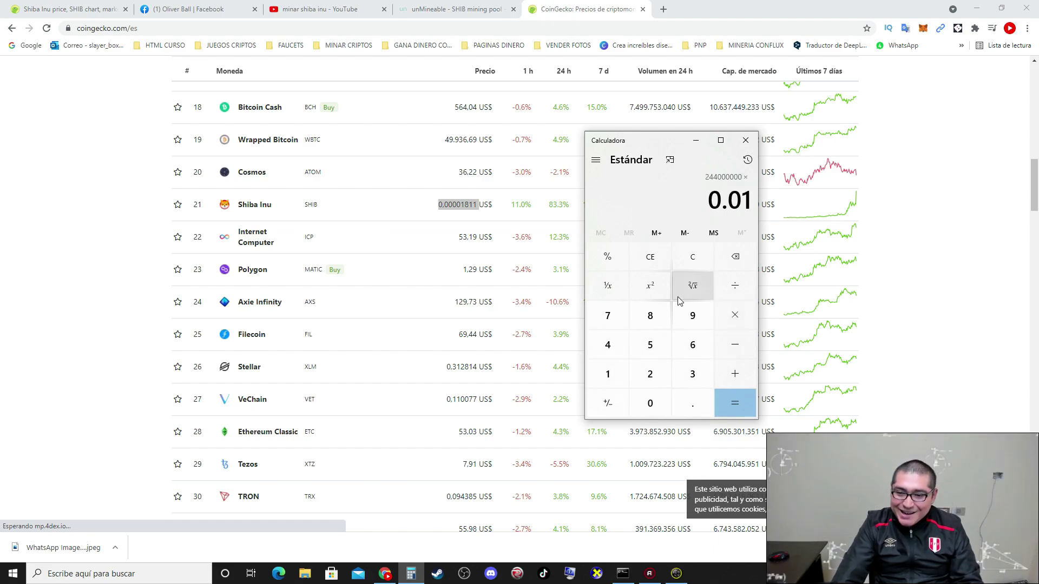
click(735, 403)
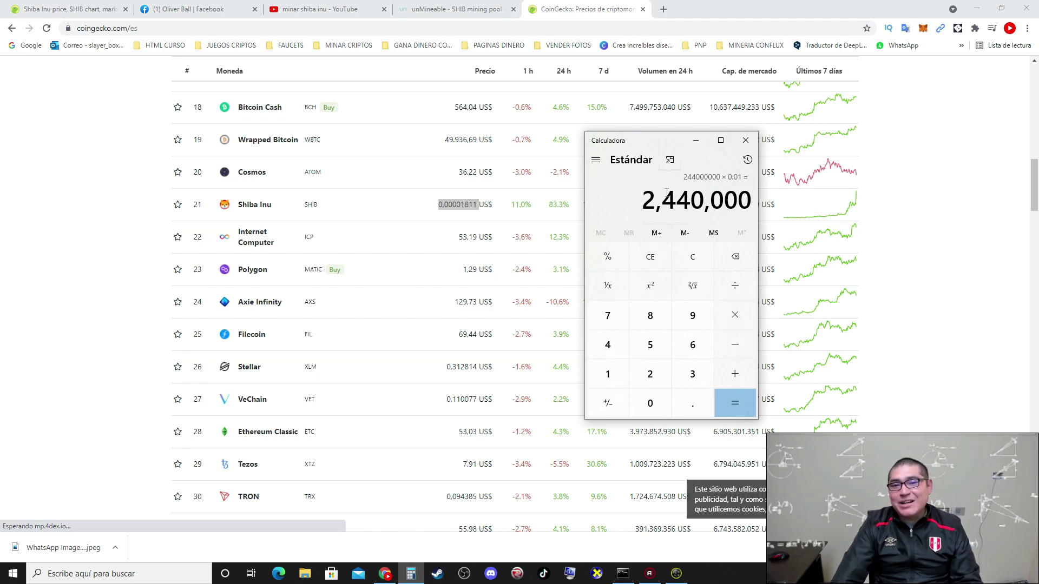
Highlight the calculated value for review, reposition the Calculator window and clear the calculation
double_click(663, 196)
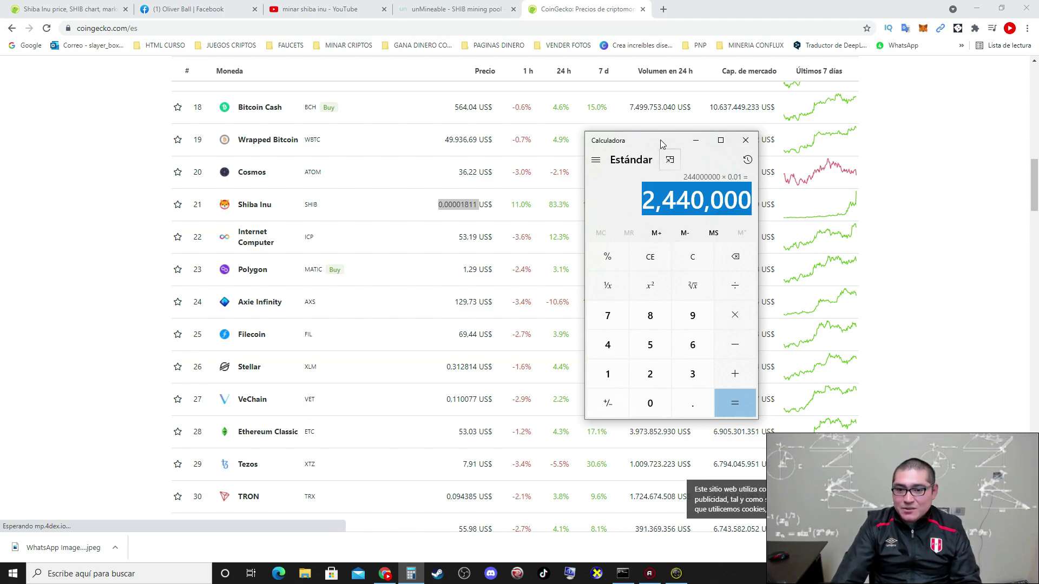
drag(660, 140, 716, 133)
click(679, 201)
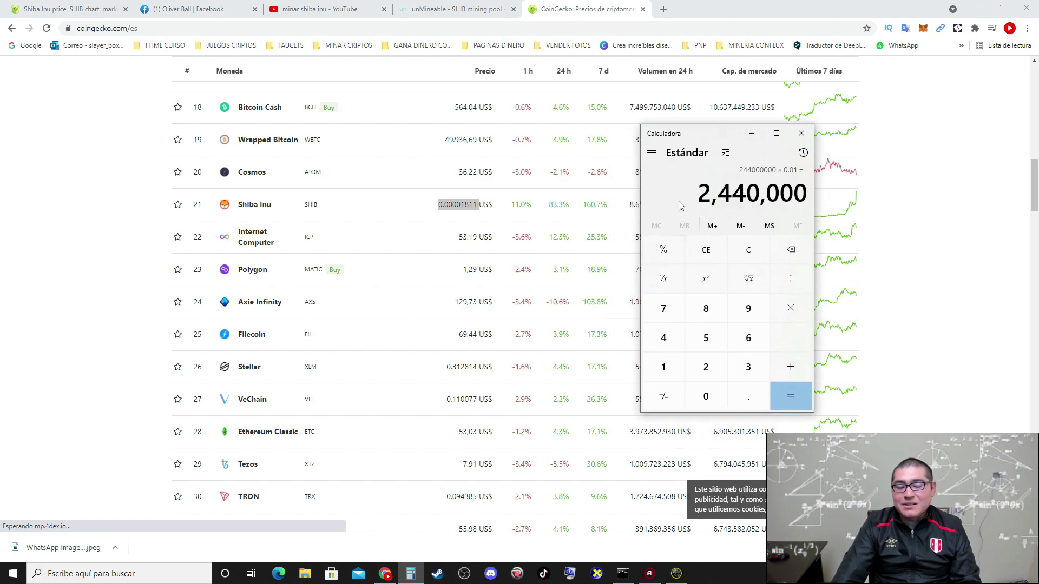
drag(691, 201, 809, 197)
drag(723, 135, 676, 130)
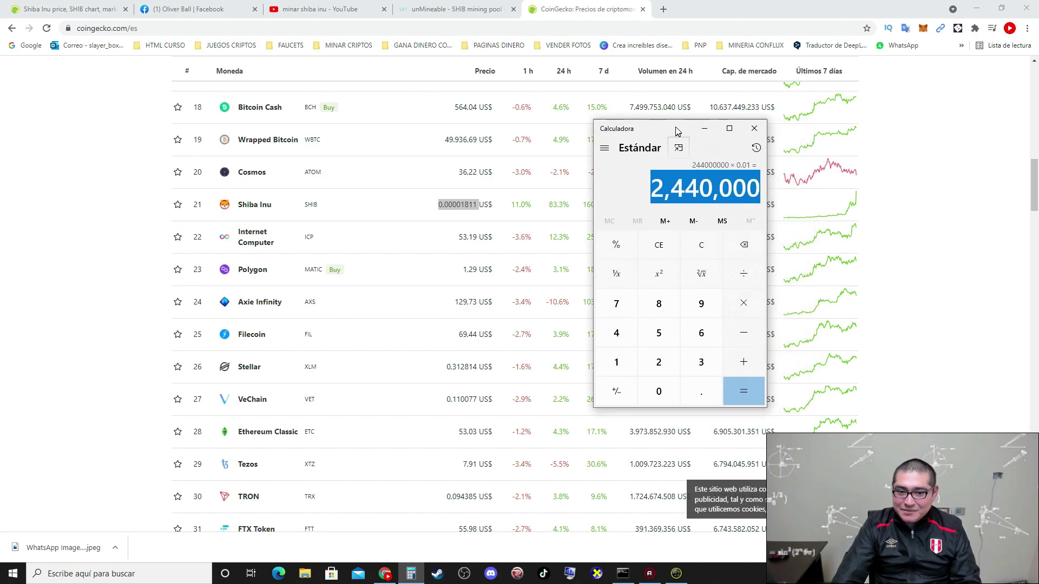
click(743, 245)
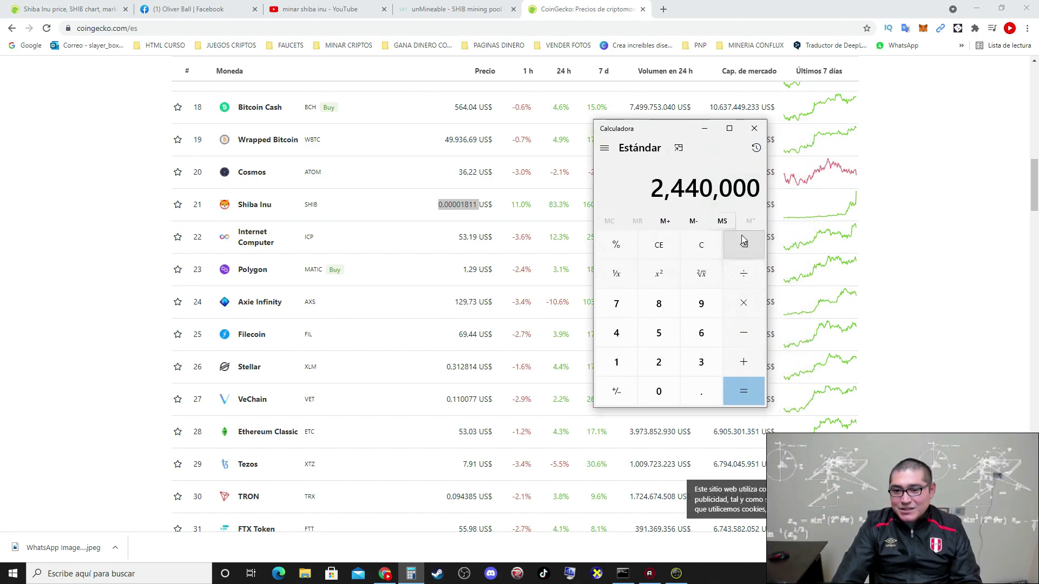
click(703, 241)
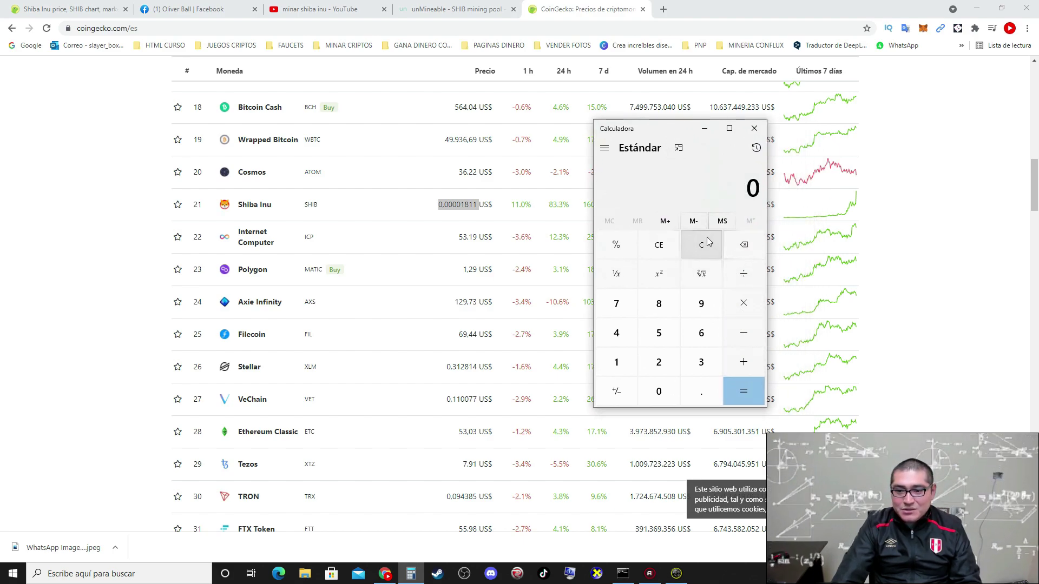
Switch to the unMineable SHIB page and open its setup guide for NBMiner
click(454, 9)
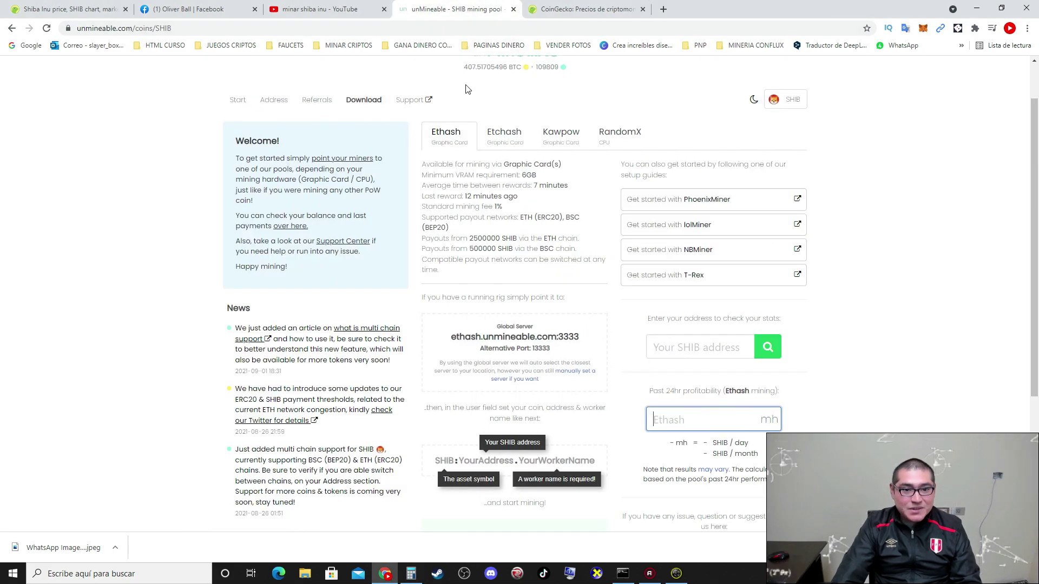
scroll(704, 140, up, 1)
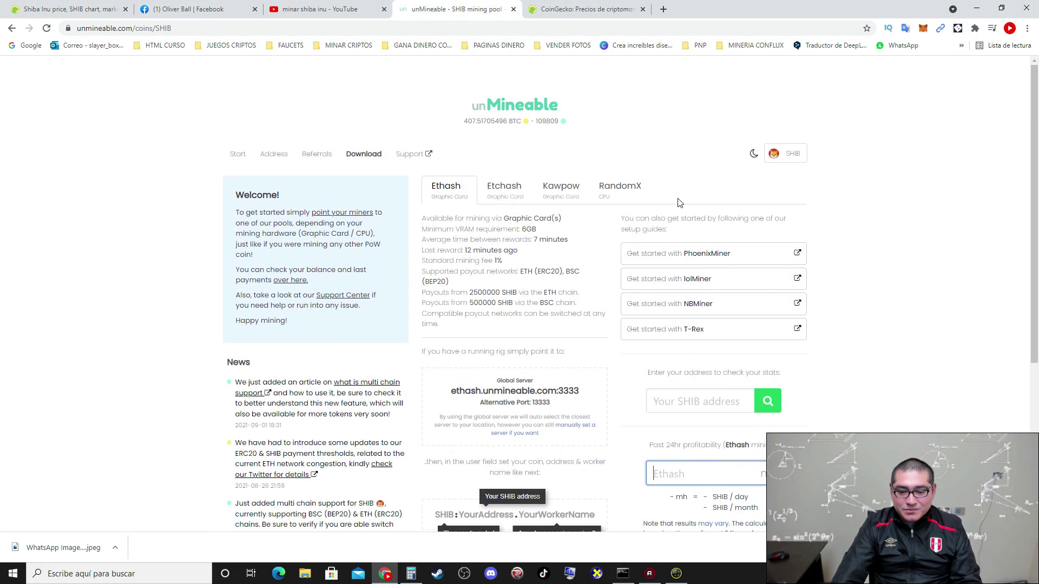
click(908, 269)
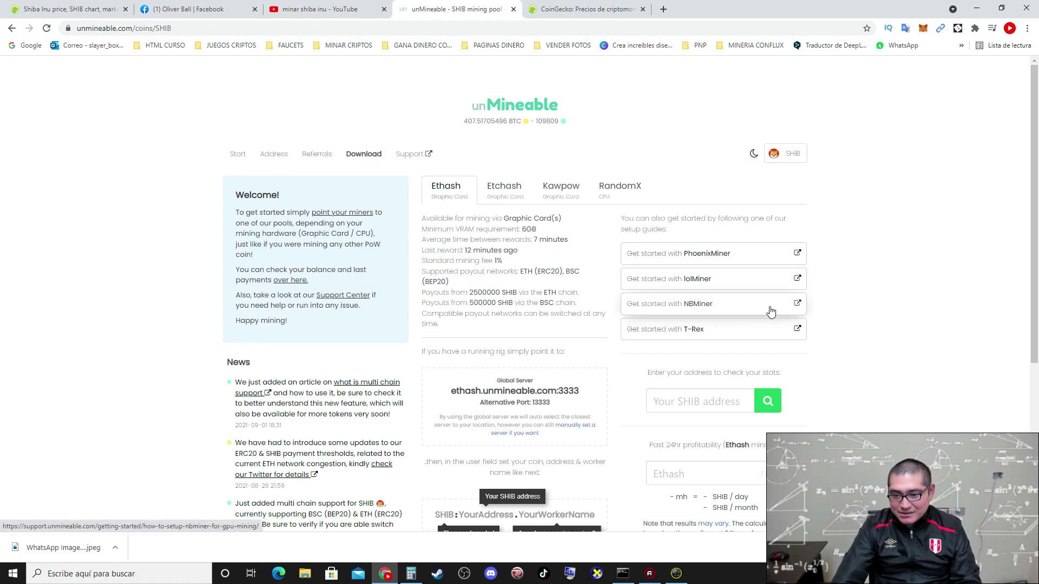
click(699, 310)
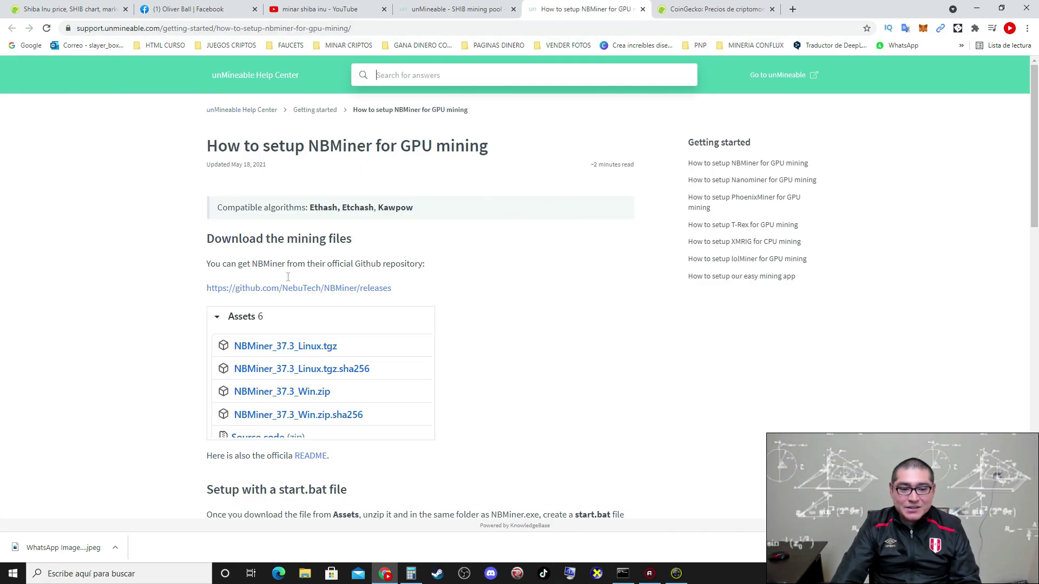
Follow the guide's link to NBMiner's GitHub releases and find the downloadable assets of v39.5
scroll(351, 315, down, 1)
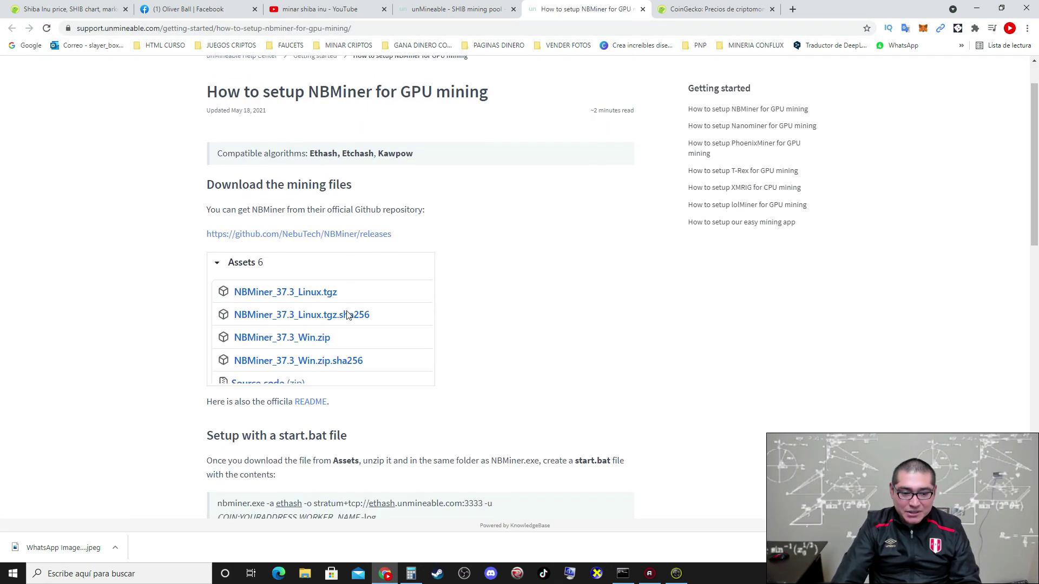
click(302, 236)
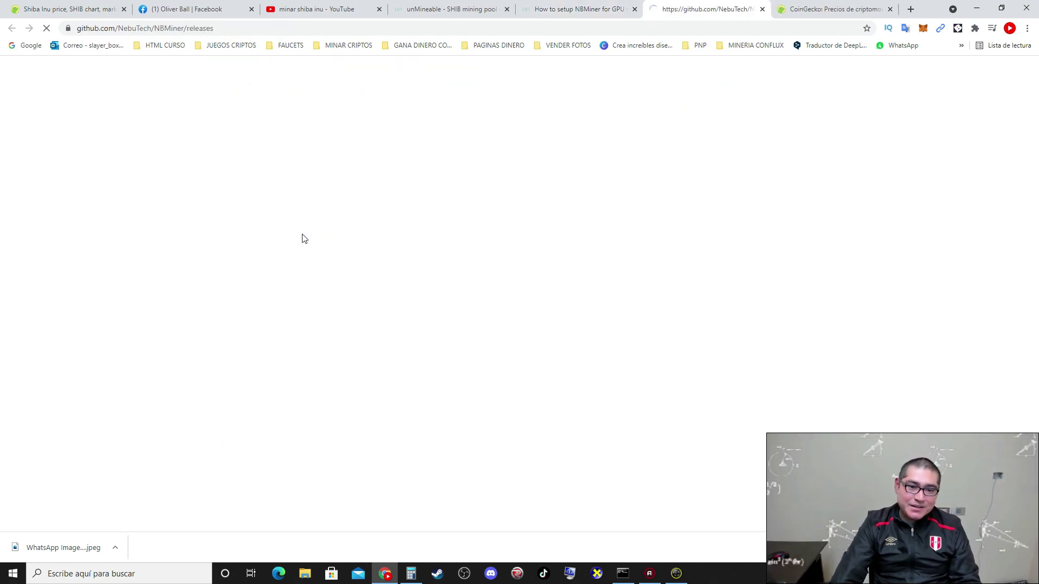
scroll(528, 268, down, 7)
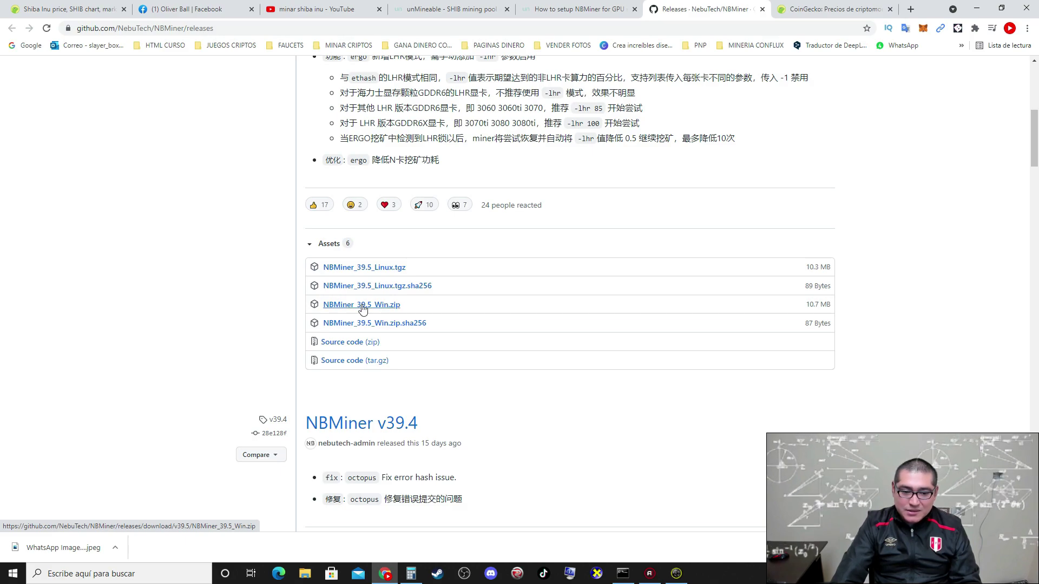
Examine the NBMiner v39.5 release notes for LHR graphics card support, highlighting part of the 3070 mention
scroll(439, 308, down, 3)
scroll(437, 304, up, 1)
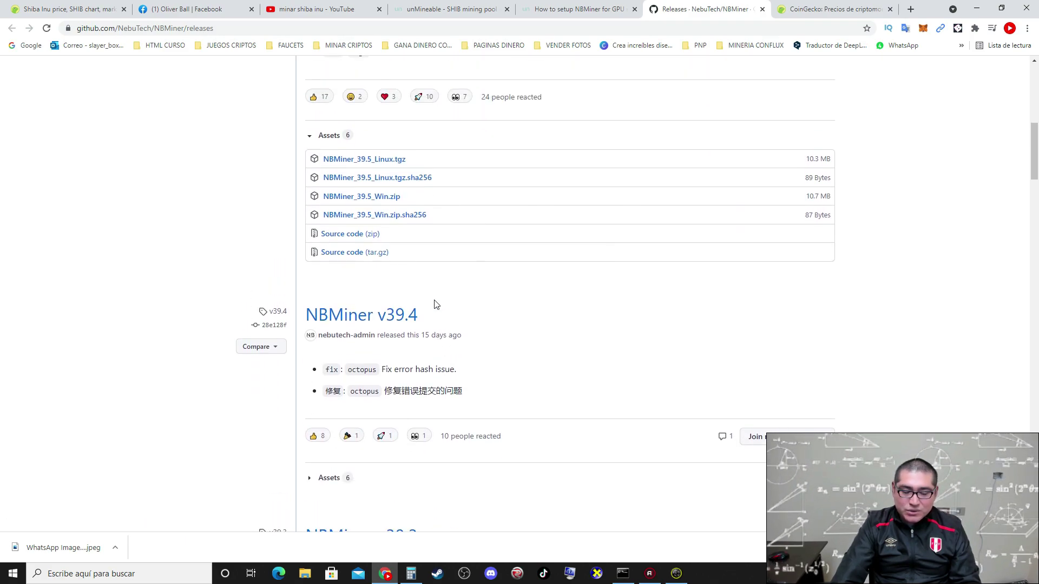
scroll(436, 302, up, 1)
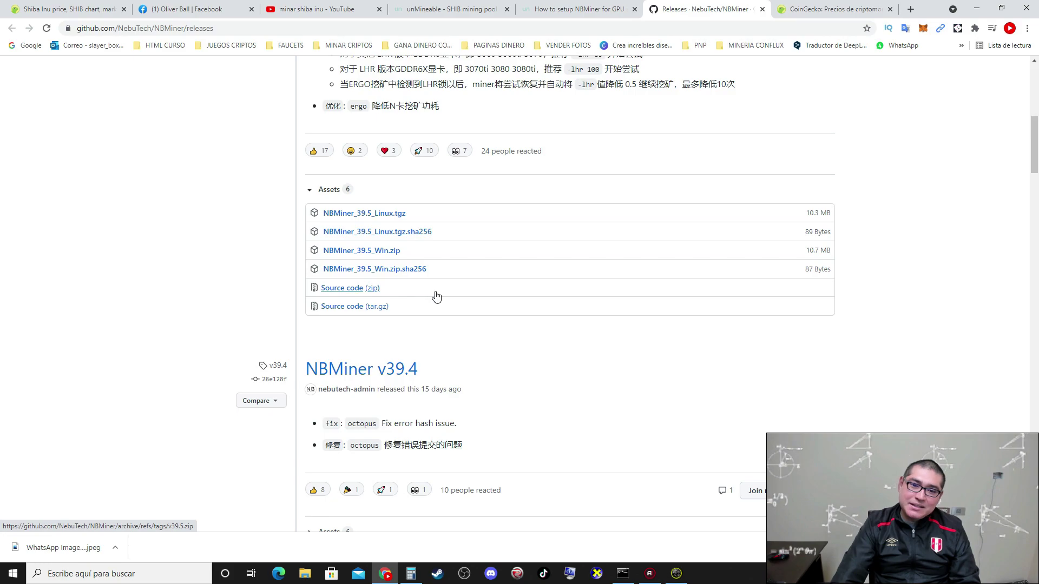
scroll(437, 296, up, 1)
scroll(486, 218, up, 2)
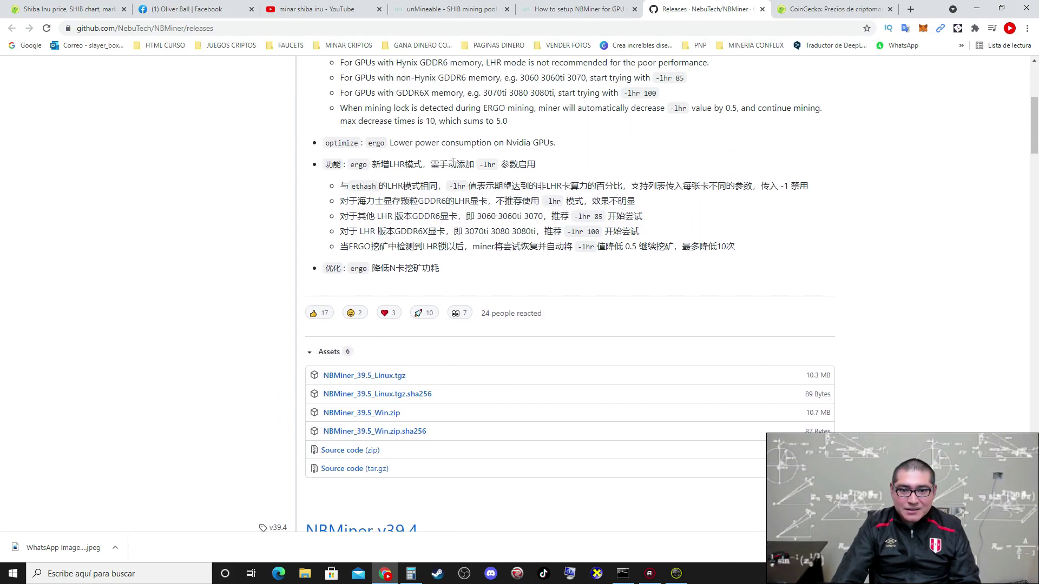
scroll(448, 211, up, 1)
scroll(455, 166, down, 1)
scroll(466, 194, up, 2)
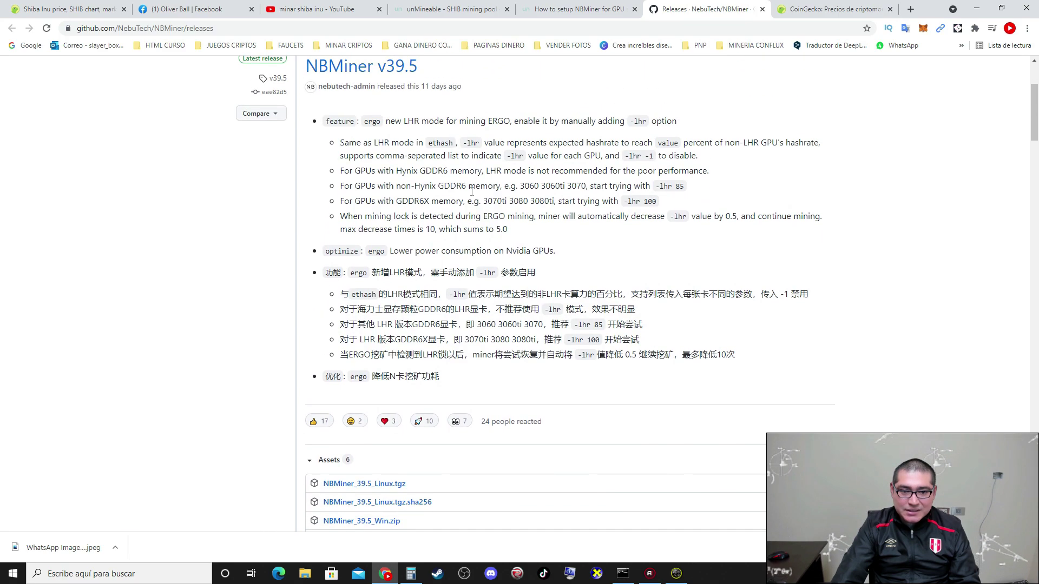
drag(478, 324, 524, 323)
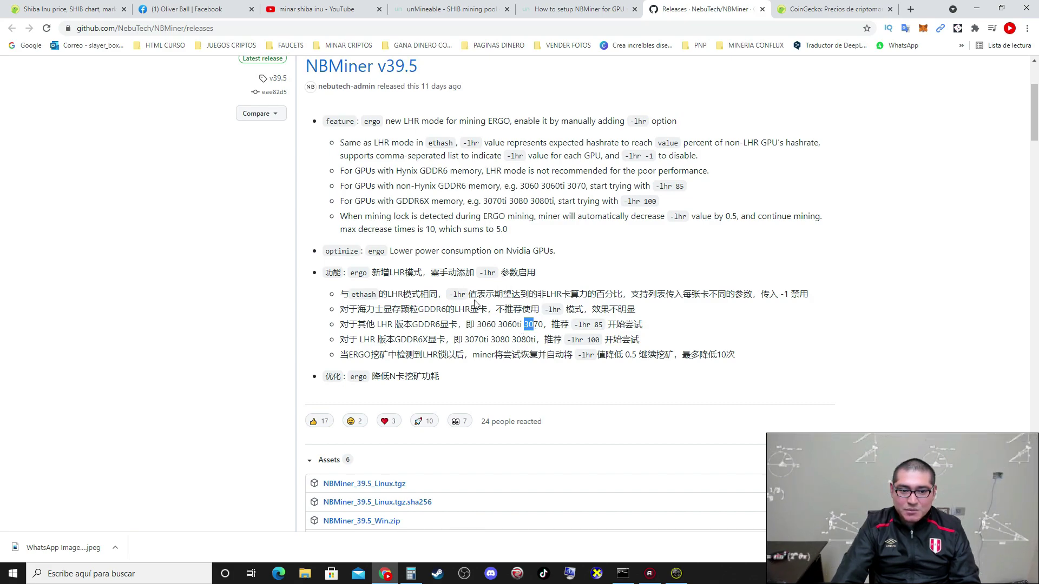
Review the notes of the older NBMiner releases from v39.4 down to v37.6 for graphics card support
scroll(475, 305, down, 5)
scroll(456, 320, down, 5)
scroll(470, 322, down, 2)
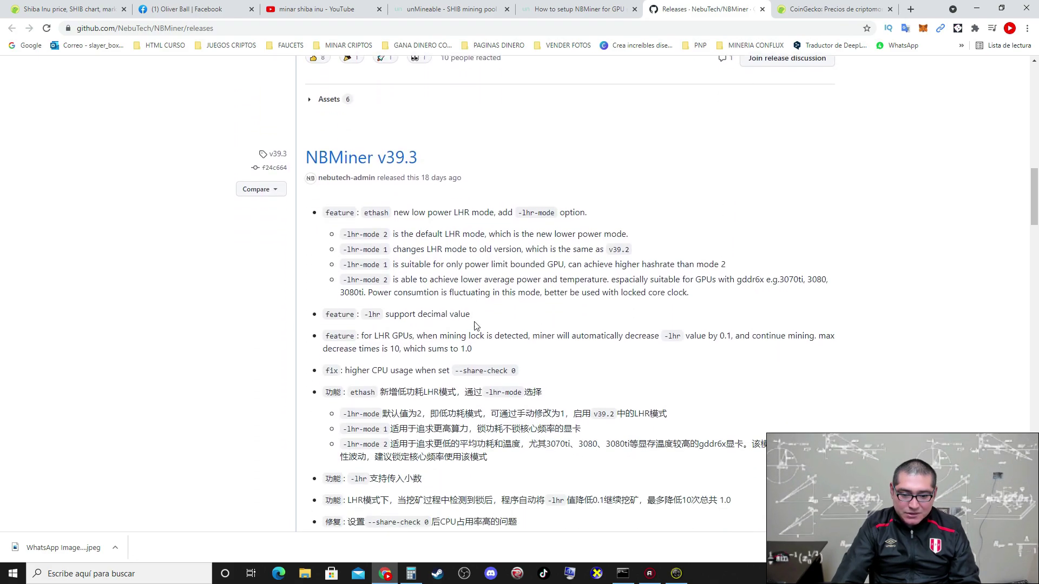
scroll(524, 367, down, 2)
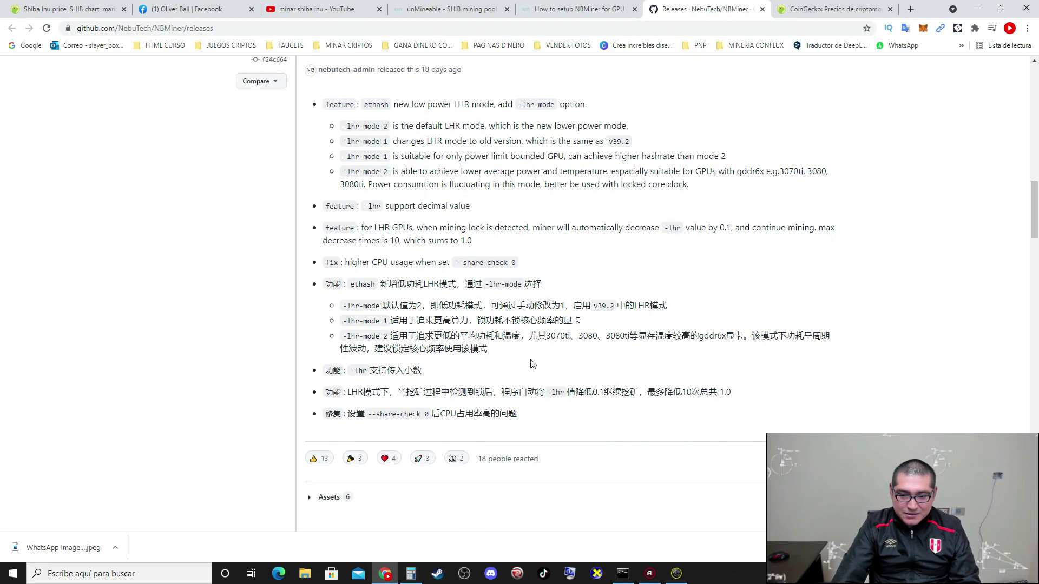
scroll(443, 340, down, 8)
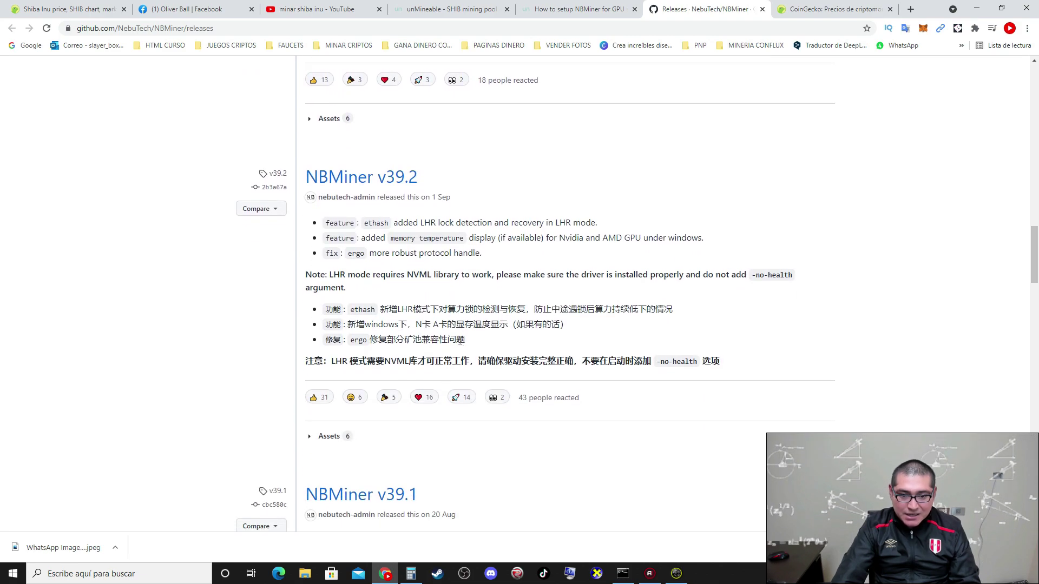
scroll(478, 348, down, 4)
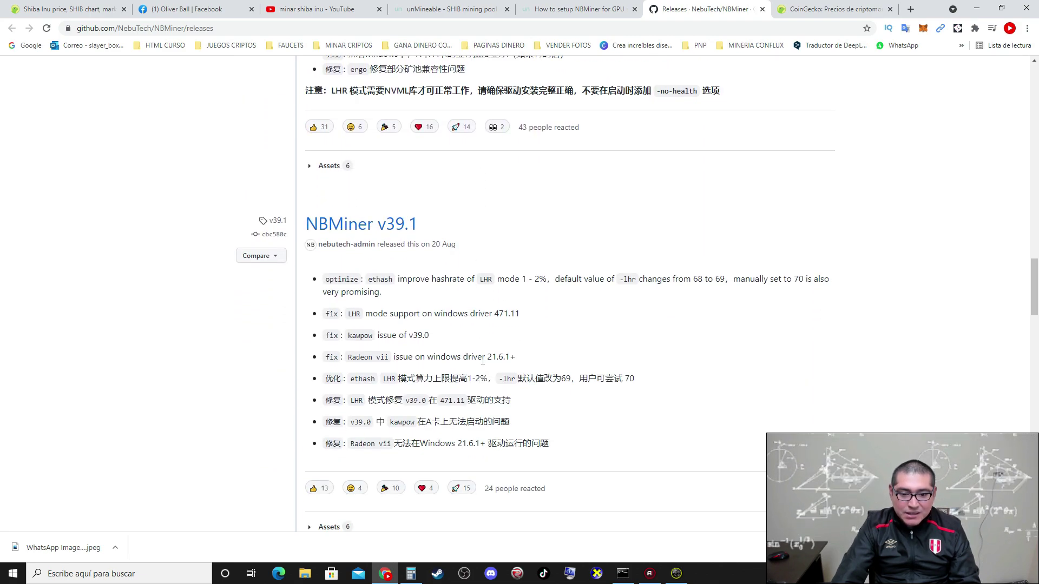
scroll(481, 363, down, 6)
scroll(479, 373, down, 5)
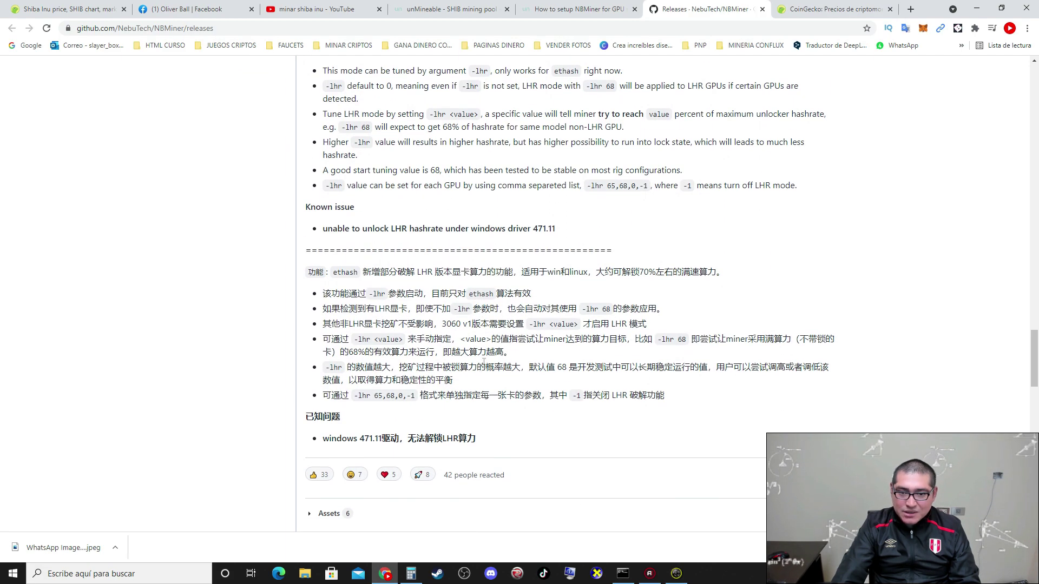
scroll(471, 287, down, 10)
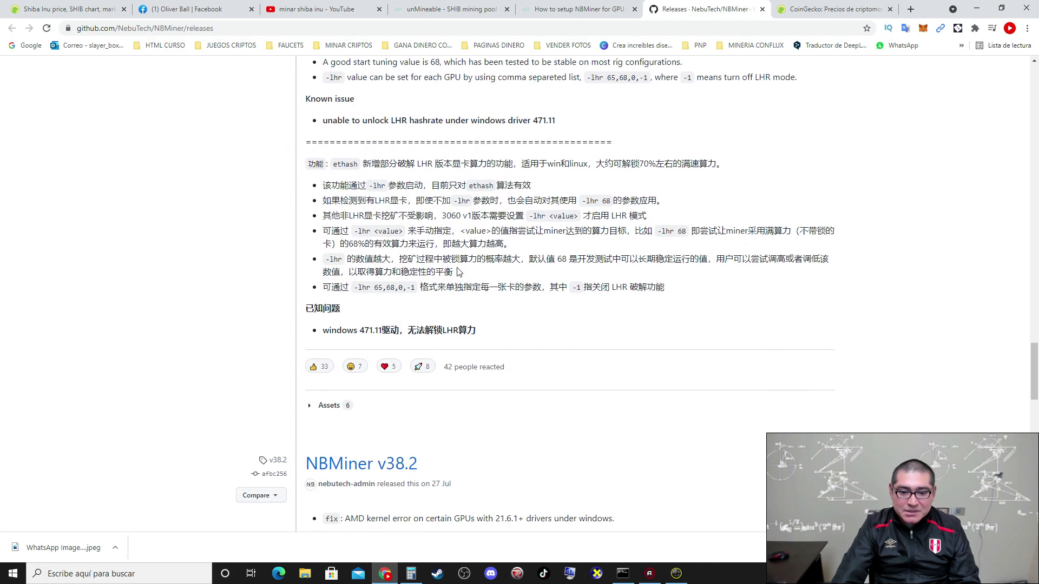
scroll(479, 303, down, 6)
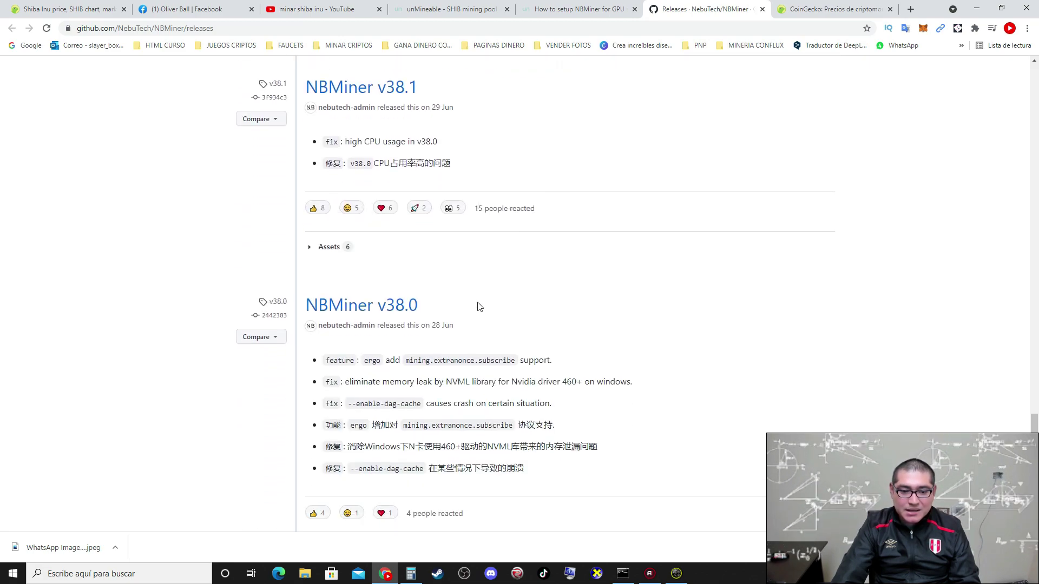
scroll(478, 335, down, 4)
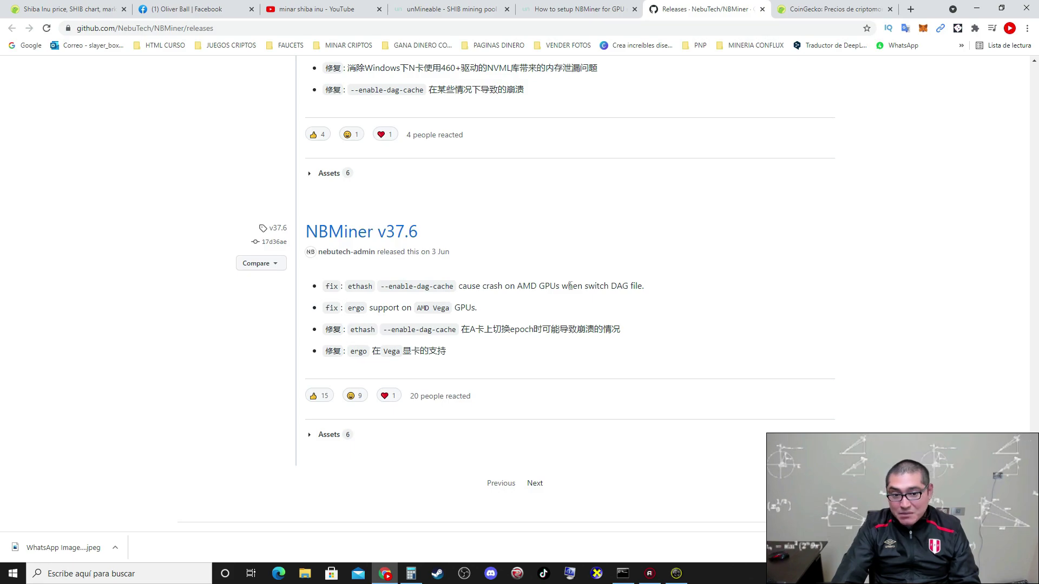
scroll(494, 294, down, 1)
scroll(378, 201, up, 1)
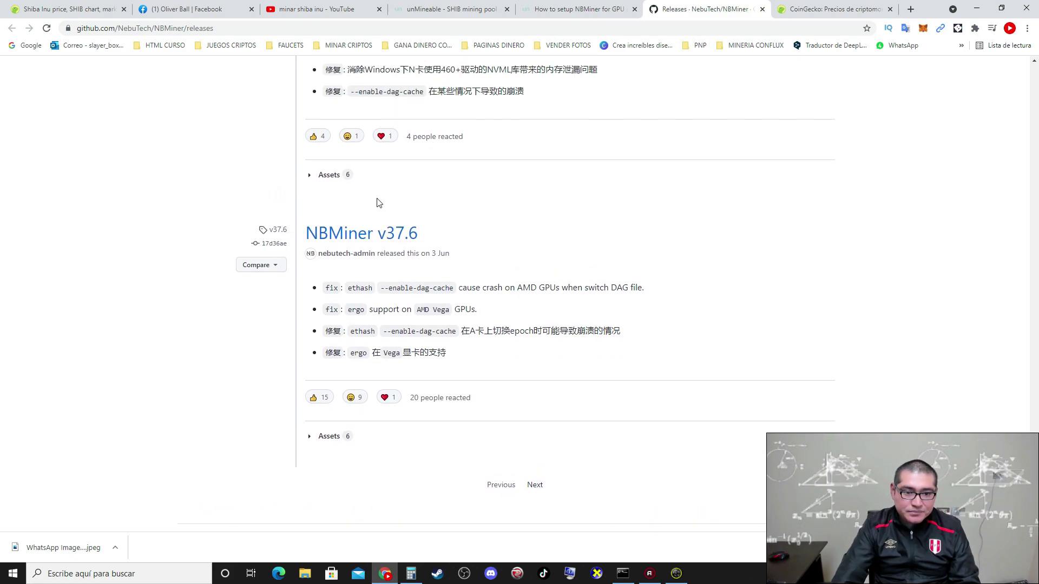
scroll(504, 352, down, 1)
scroll(492, 341, up, 12)
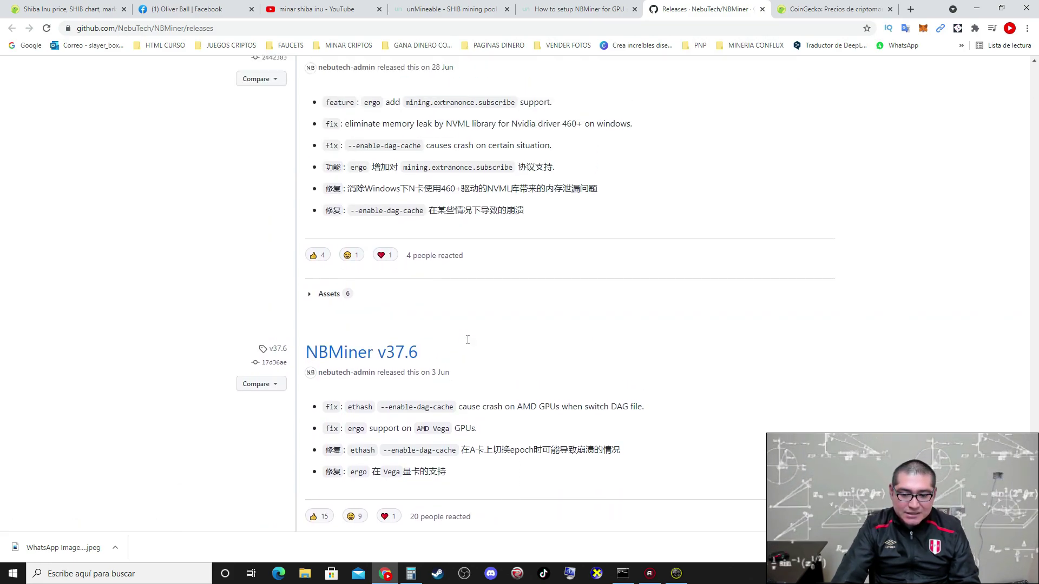
scroll(466, 342, up, 14)
scroll(458, 336, down, 20)
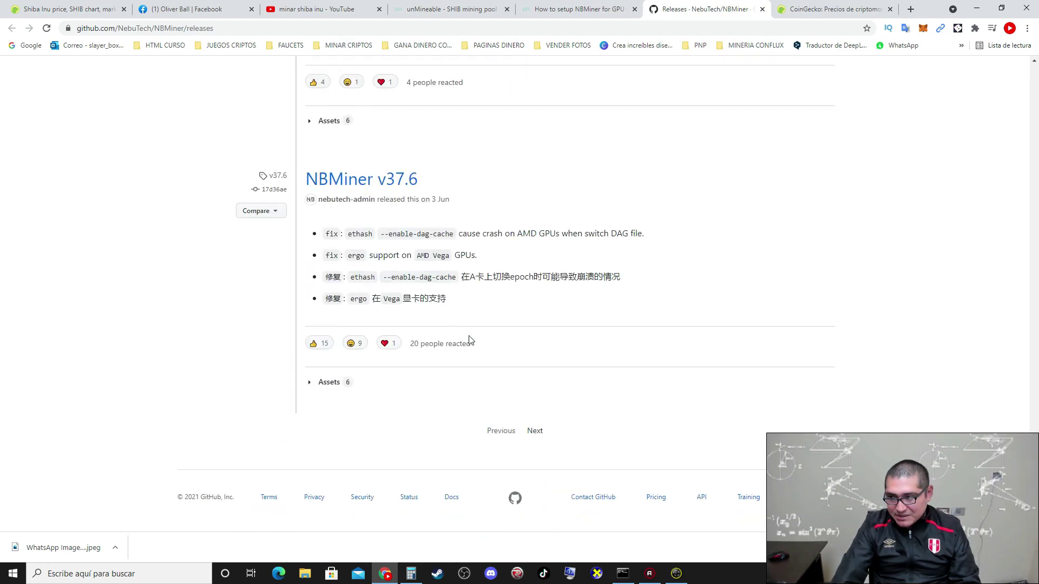
Open the next page of older NBMiner releases and highlight the 10 series Nvidia mention in the v37.1 notes
click(538, 435)
scroll(524, 383, down, 8)
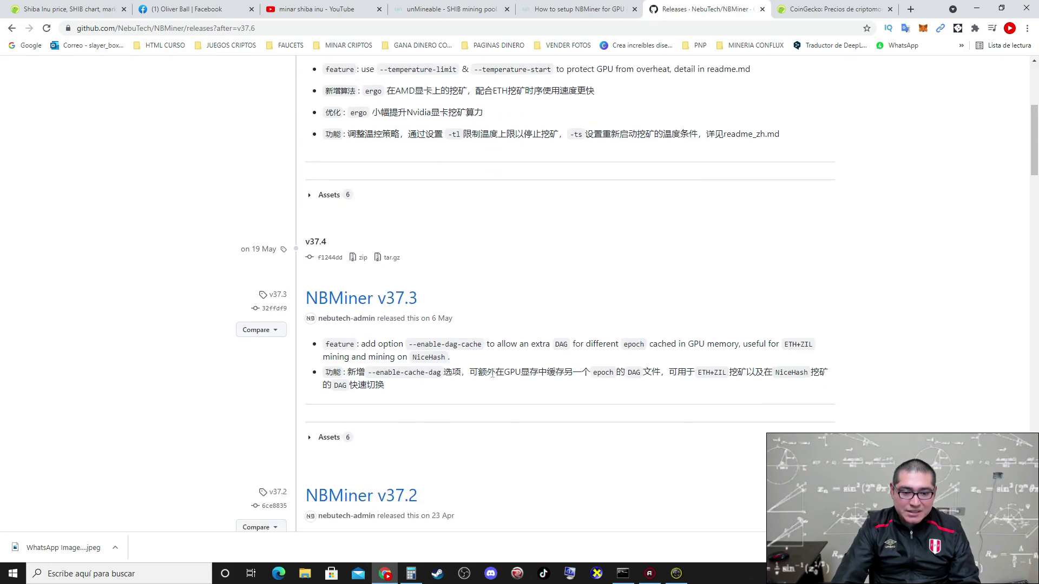
scroll(487, 374, down, 11)
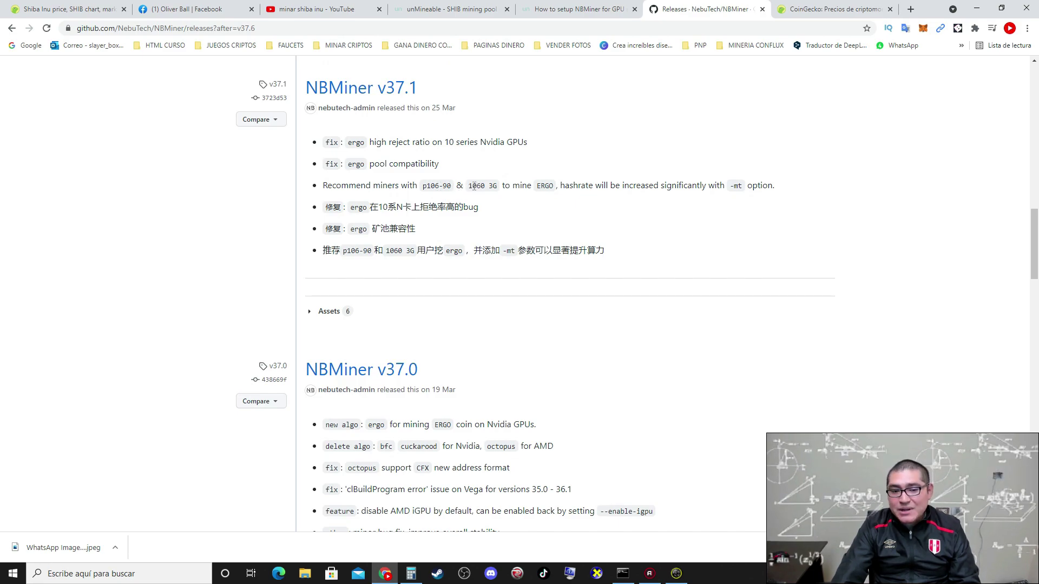
drag(469, 187, 490, 187)
drag(445, 142, 515, 152)
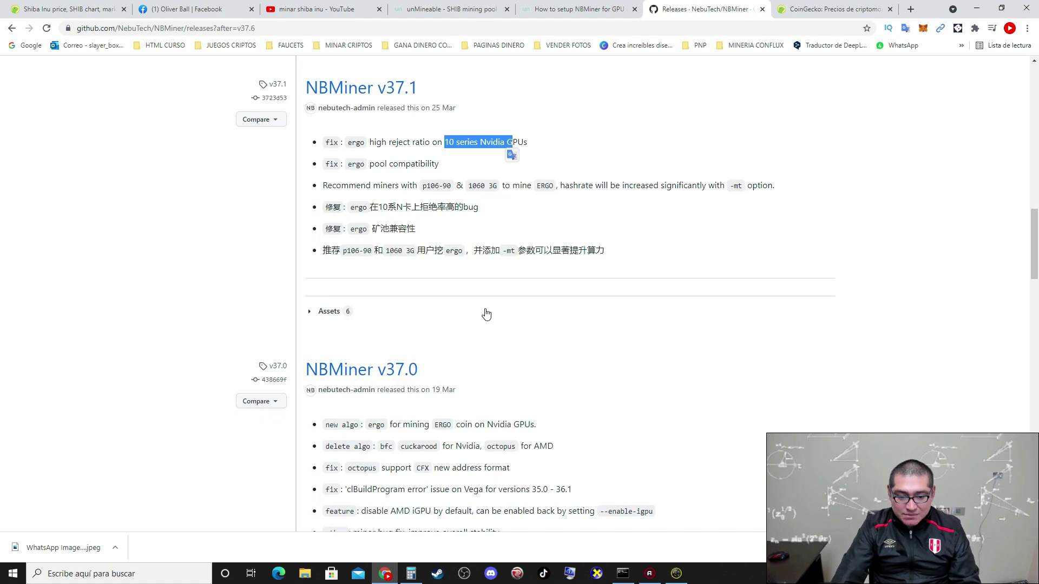
Examine the notes of the NBMiner releases from v37.0 up to v37.5
scroll(486, 314, down, 3)
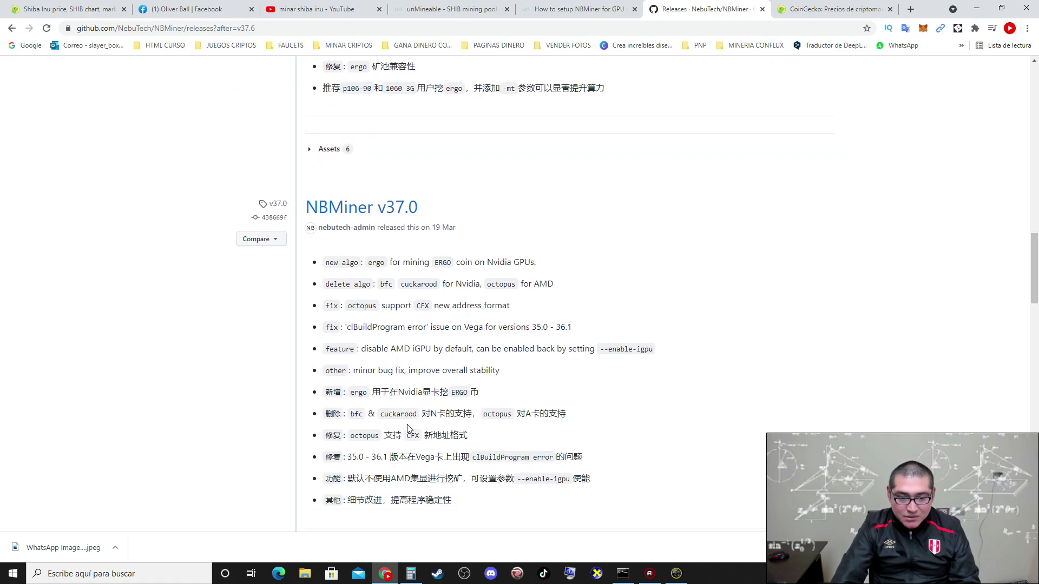
scroll(407, 428, down, 5)
scroll(444, 385, up, 6)
scroll(445, 385, up, 10)
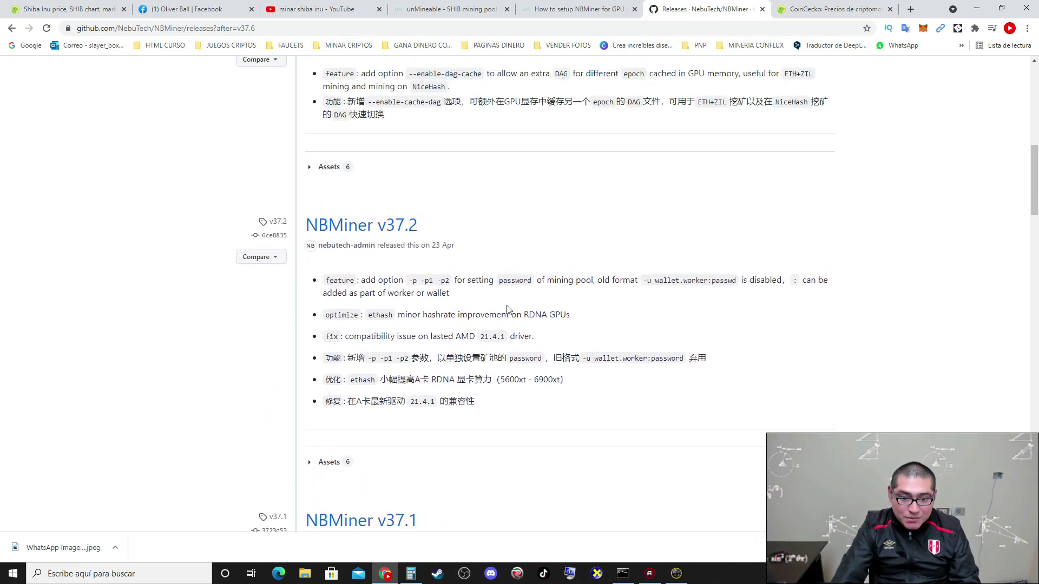
scroll(438, 346, up, 4)
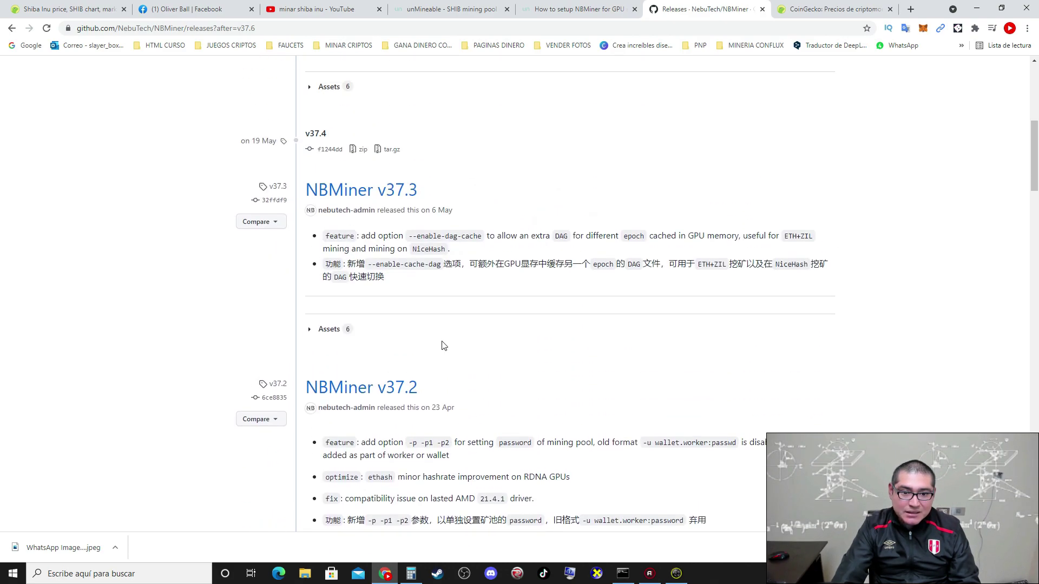
scroll(440, 317, up, 5)
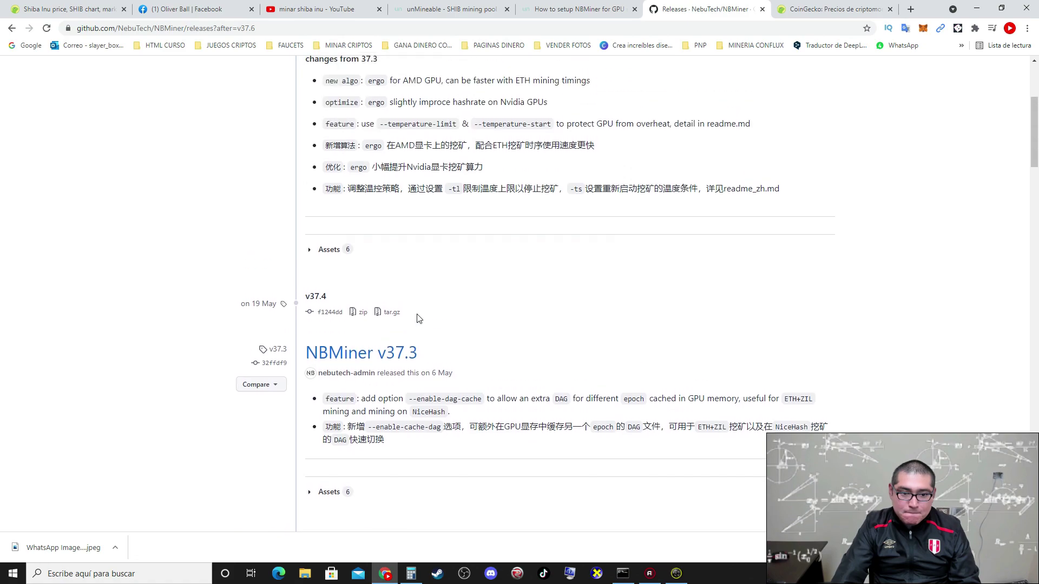
scroll(436, 325, up, 1)
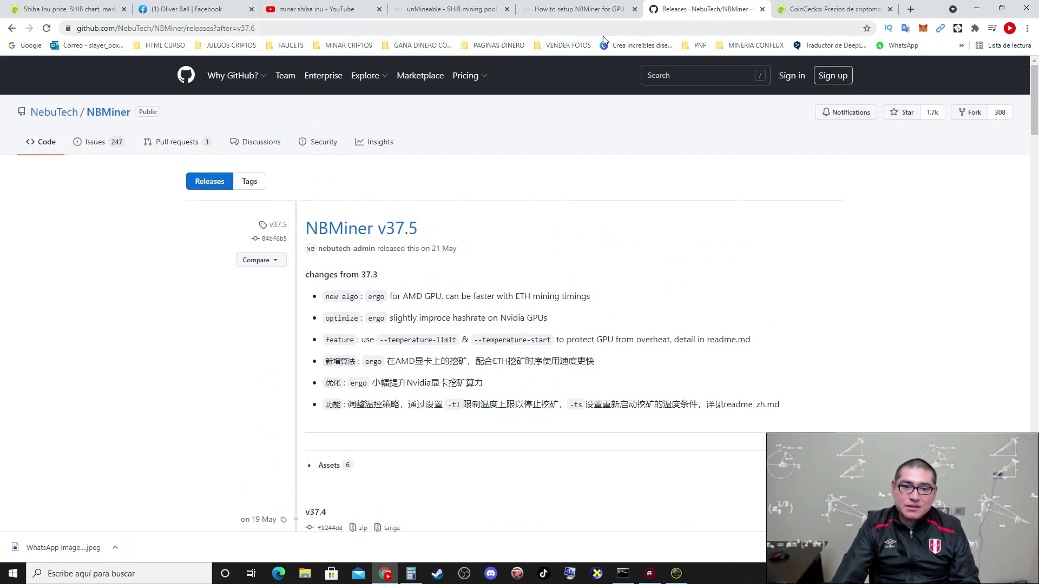
Return to the page with the latest NBMiner releases and download NBMiner_39.5_Win.zip from v39.5
click(12, 28)
scroll(398, 250, up, 20)
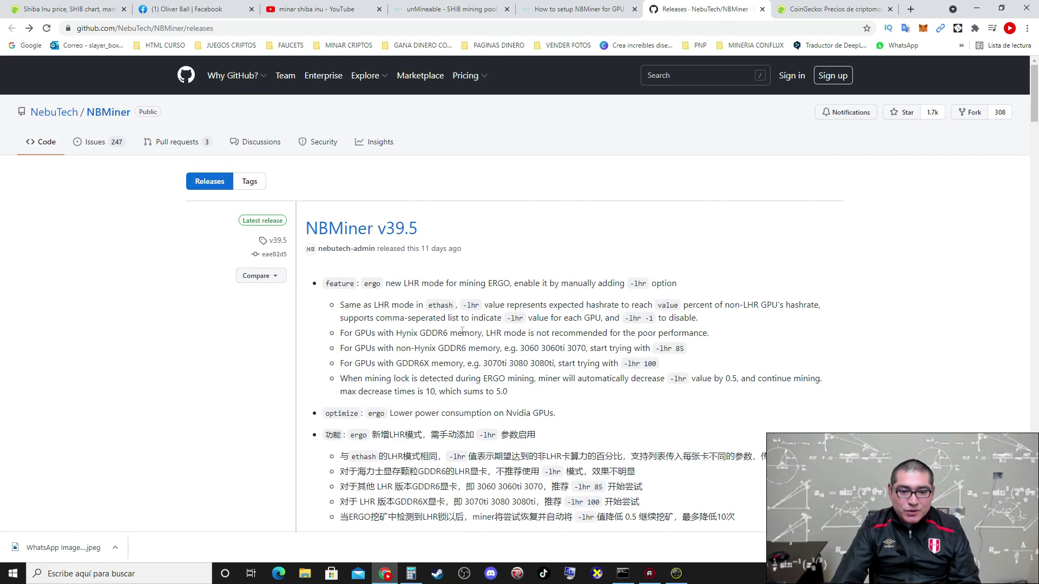
scroll(463, 333, down, 4)
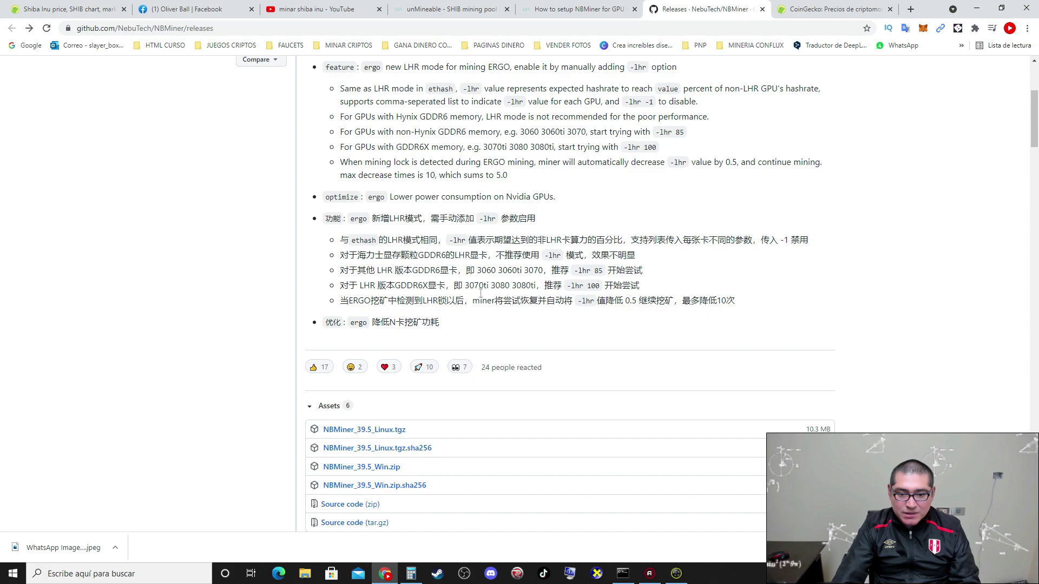
scroll(424, 424, down, 1)
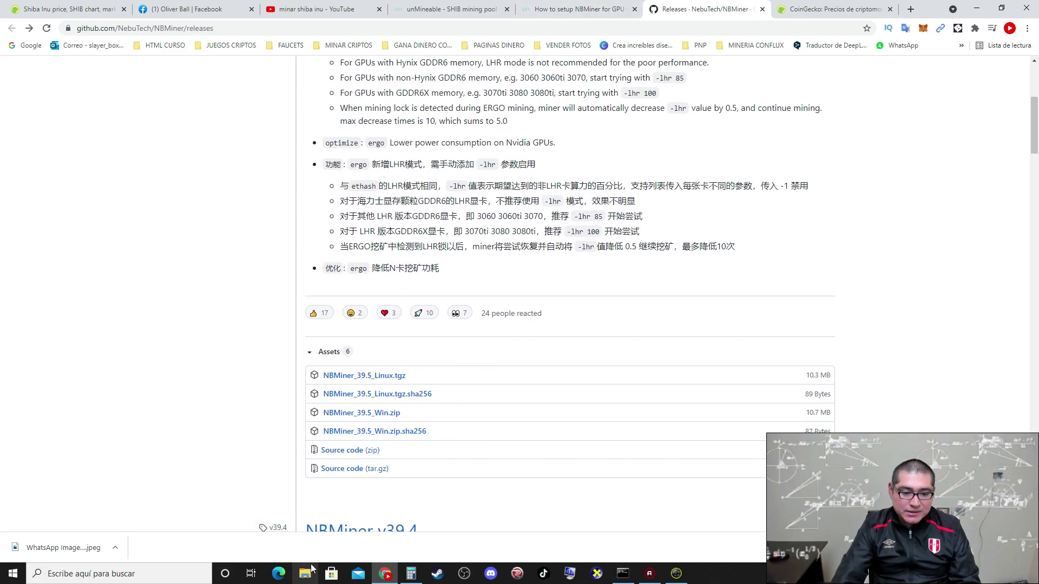
click(370, 414)
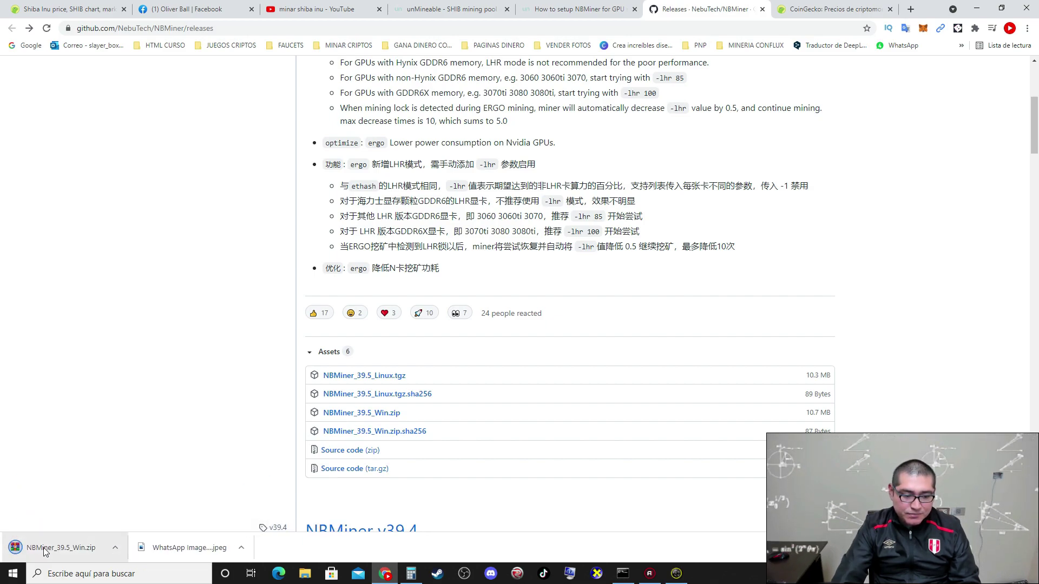
Show the downloaded NBMiner_39.5_Win archive in its folder from the browser's download list and copy it
click(977, 544)
click(425, 174)
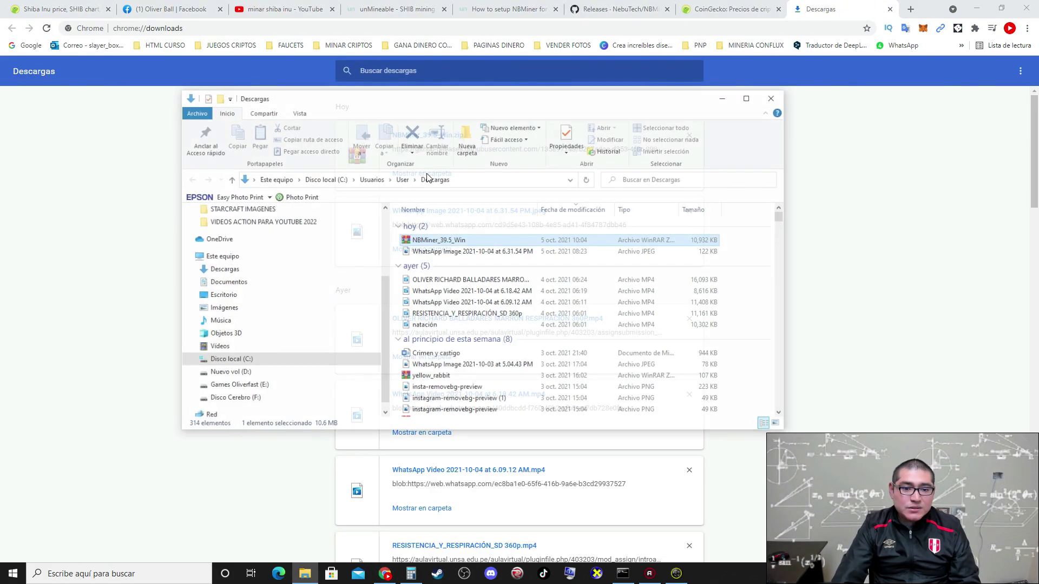
right_click(450, 240)
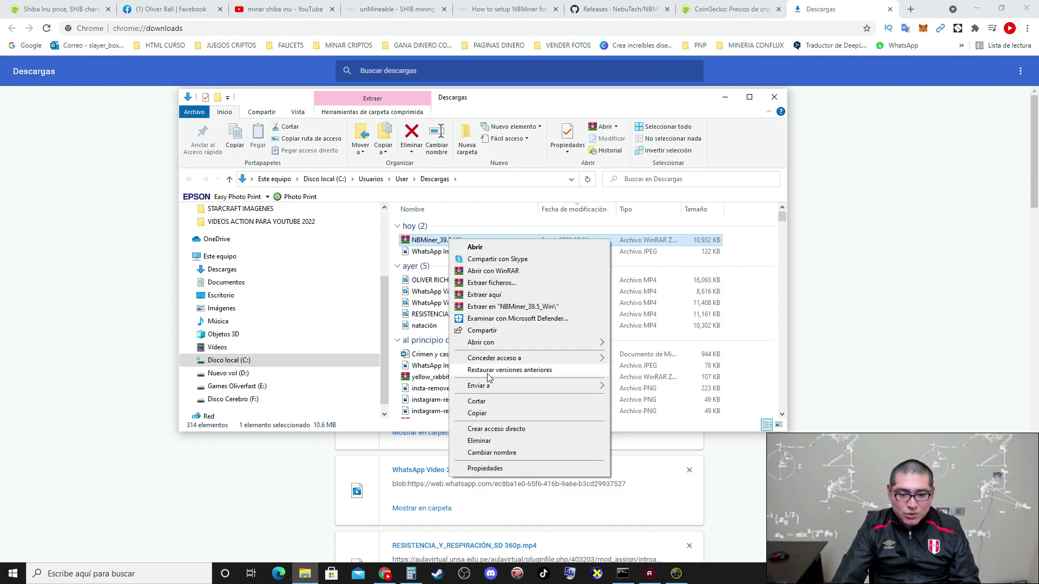
click(477, 413)
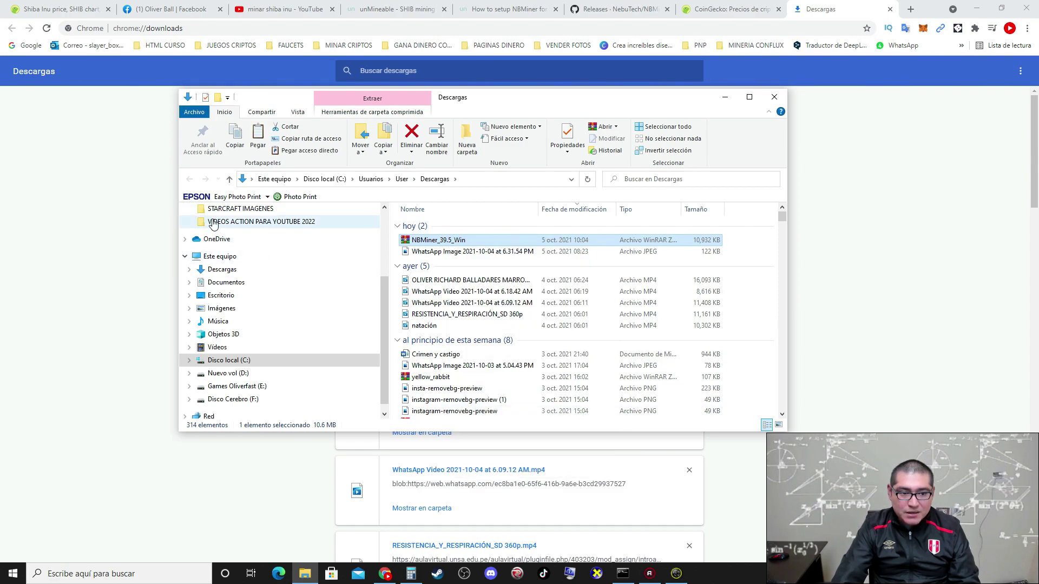
Open the NBMiner_Win folder inside the SHIBA INU folder in Descargas and maximize the window
click(227, 270)
click(427, 248)
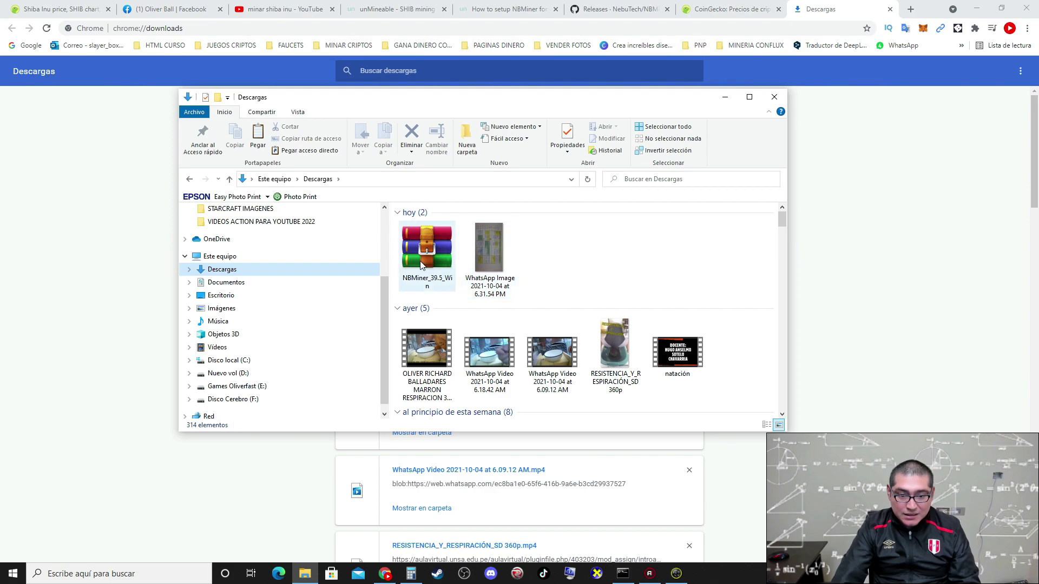
right_click(551, 251)
click(536, 239)
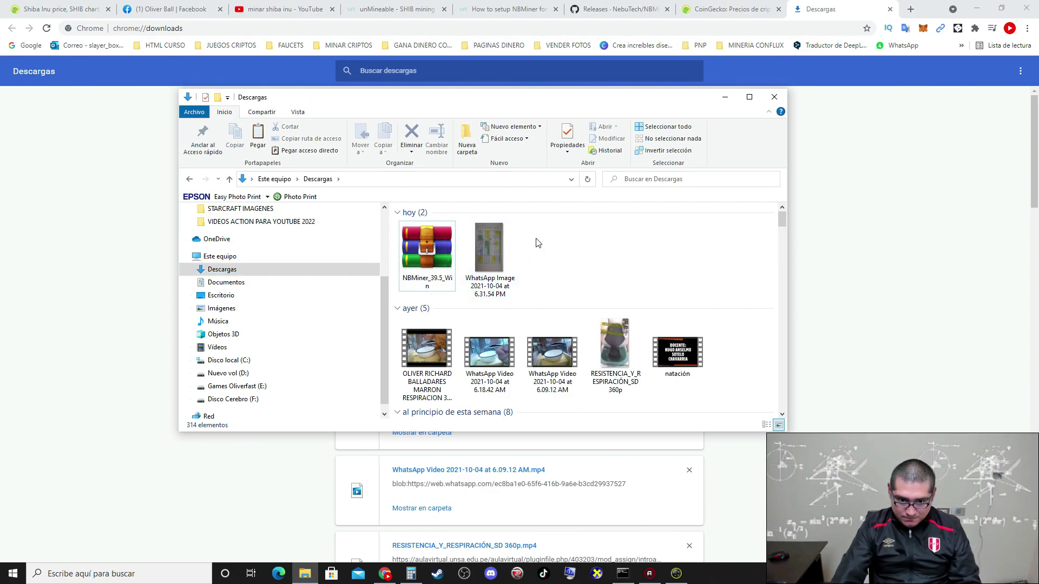
scroll(539, 243, down, 2)
scroll(493, 378, down, 2)
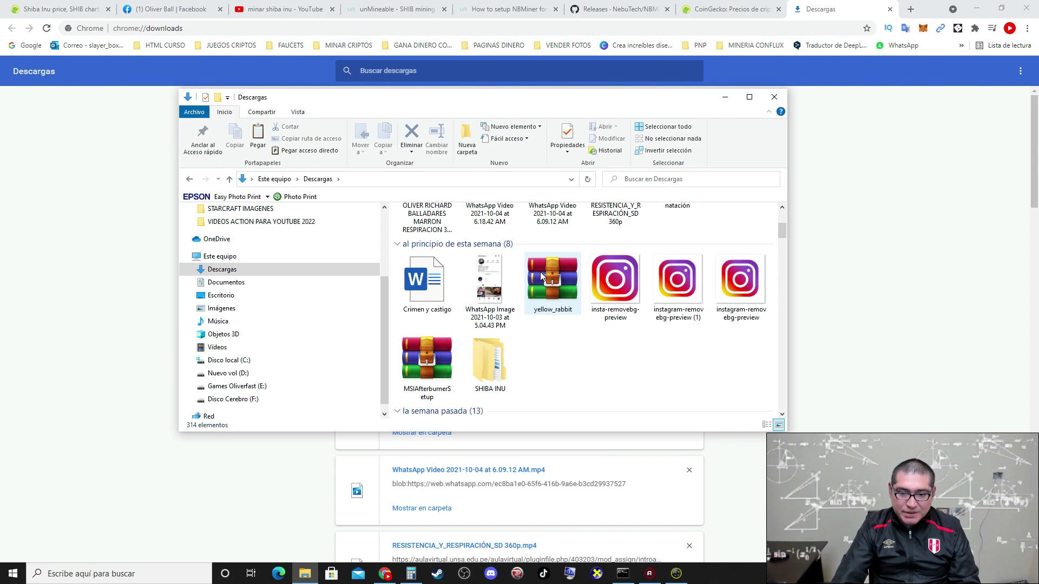
double_click(494, 378)
click(441, 226)
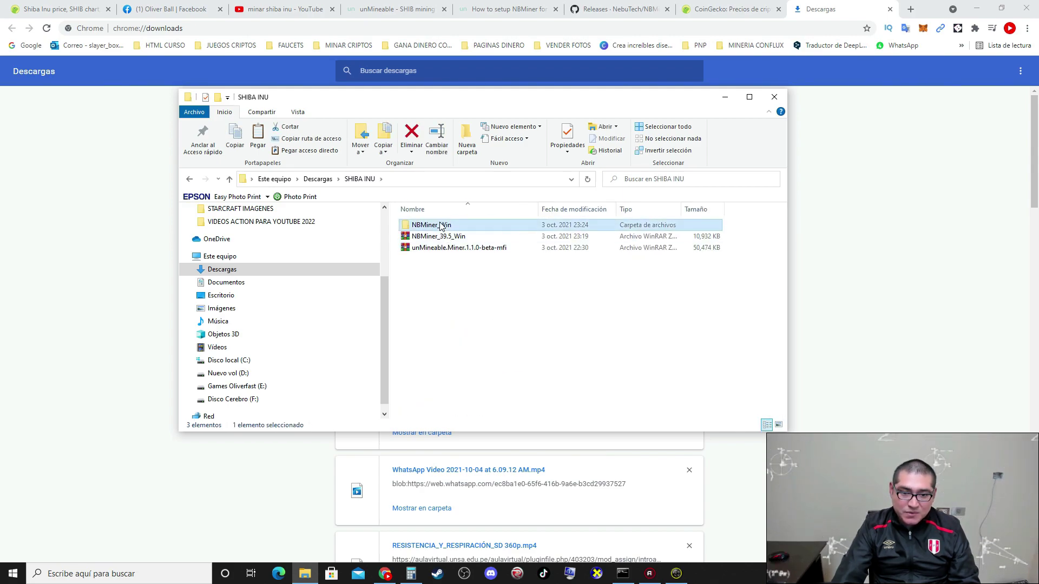
double_click(441, 227)
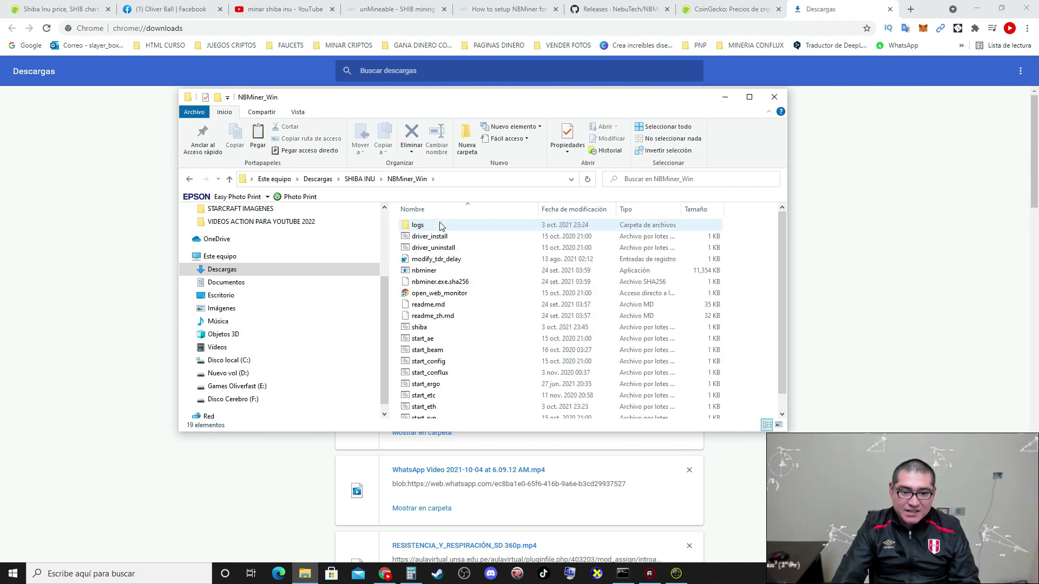
click(750, 98)
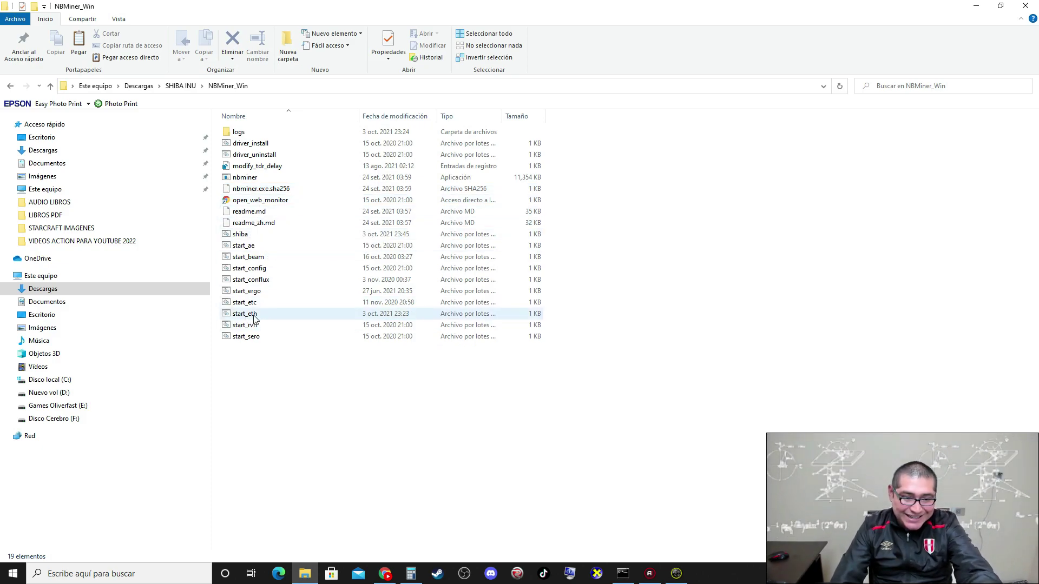
Open the shiba batch file for editing in Notepad and maximize its window
click(240, 234)
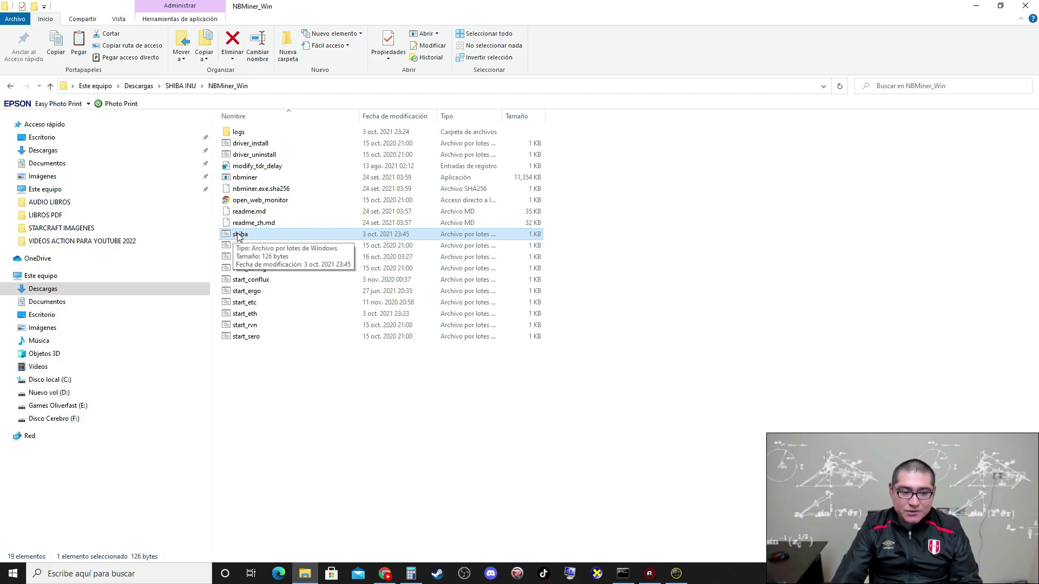
right_click(238, 236)
click(264, 254)
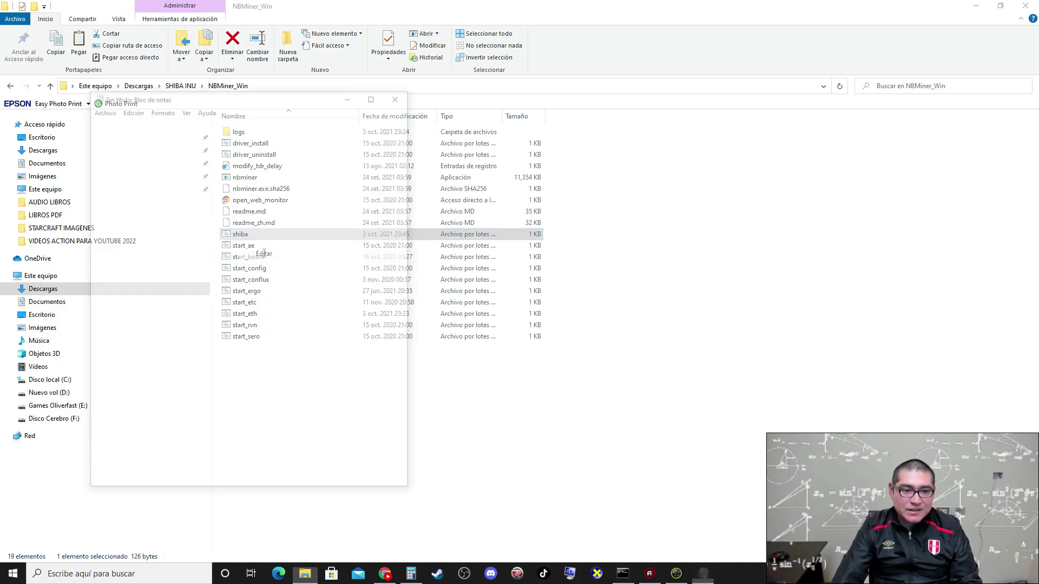
click(375, 95)
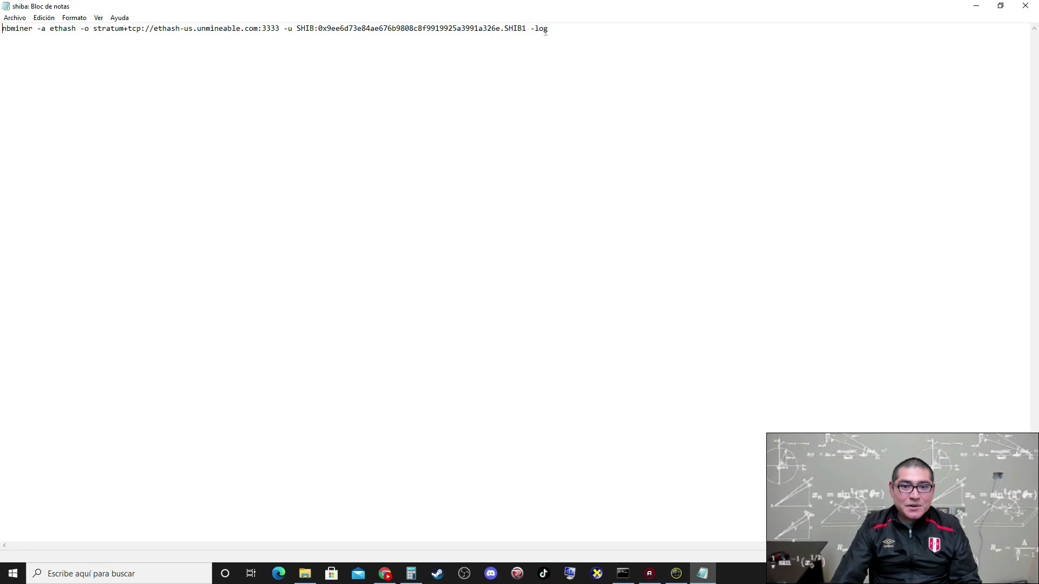
Highlight the whole nbminer command line and then only the wallet address after SHIB:, and minimize Notepad
drag(549, 29, 1, 38)
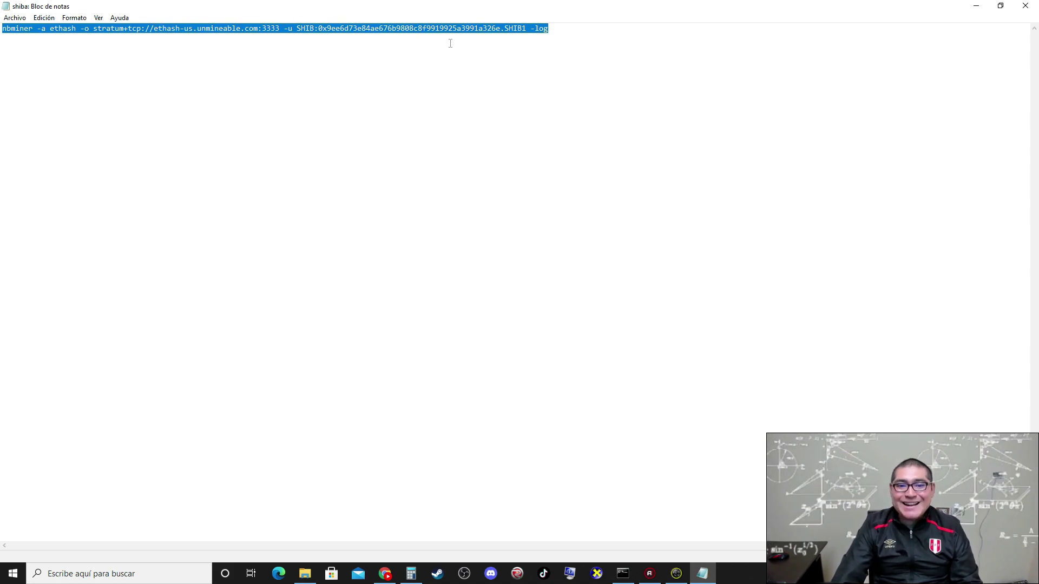
click(461, 28)
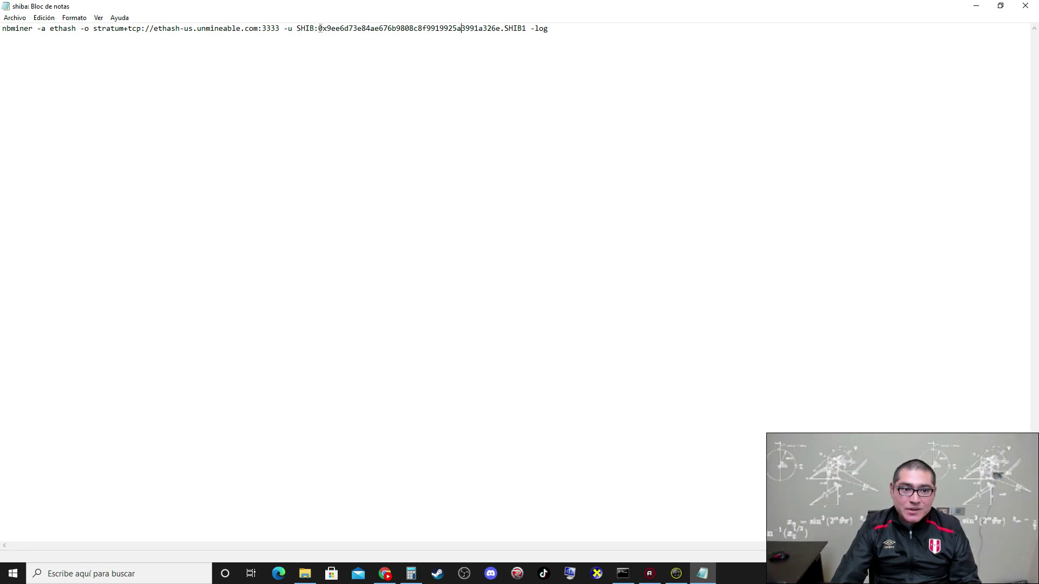
drag(320, 27, 499, 29)
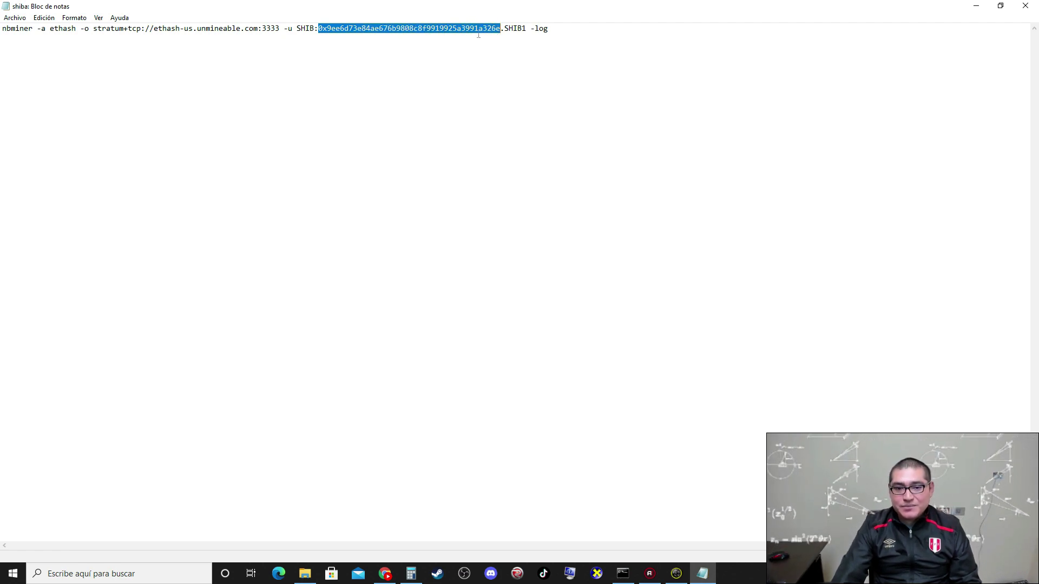
click(978, 7)
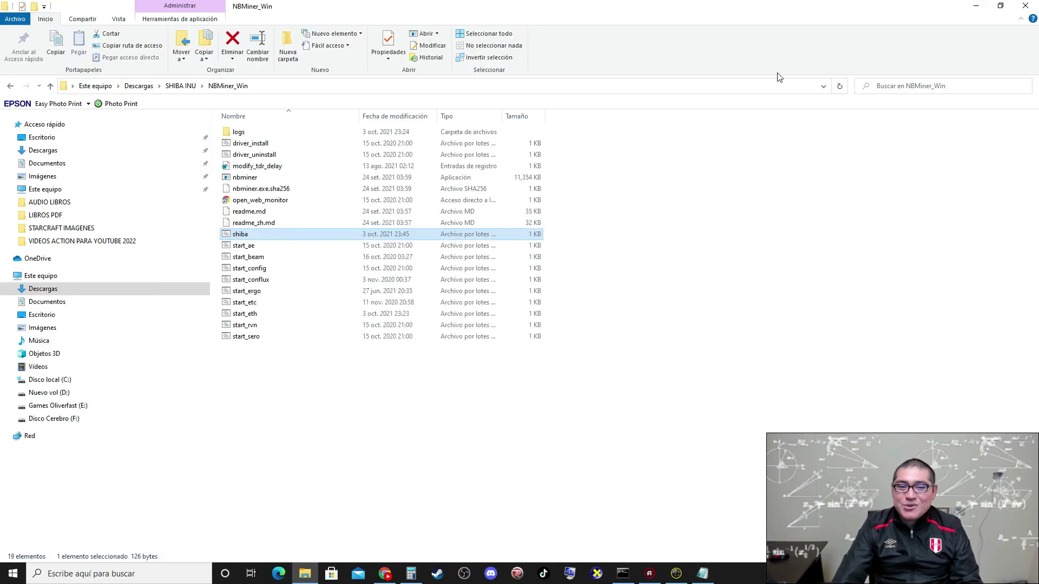
Switch to Binance in the browser, search the spot account for shib and open SHIB's deposit page
click(975, 6)
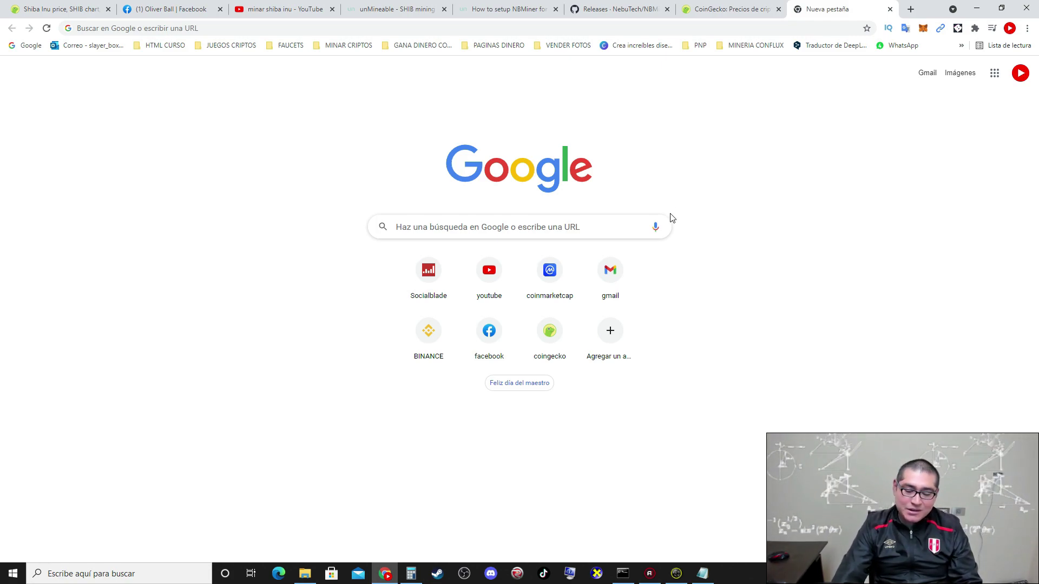
click(436, 340)
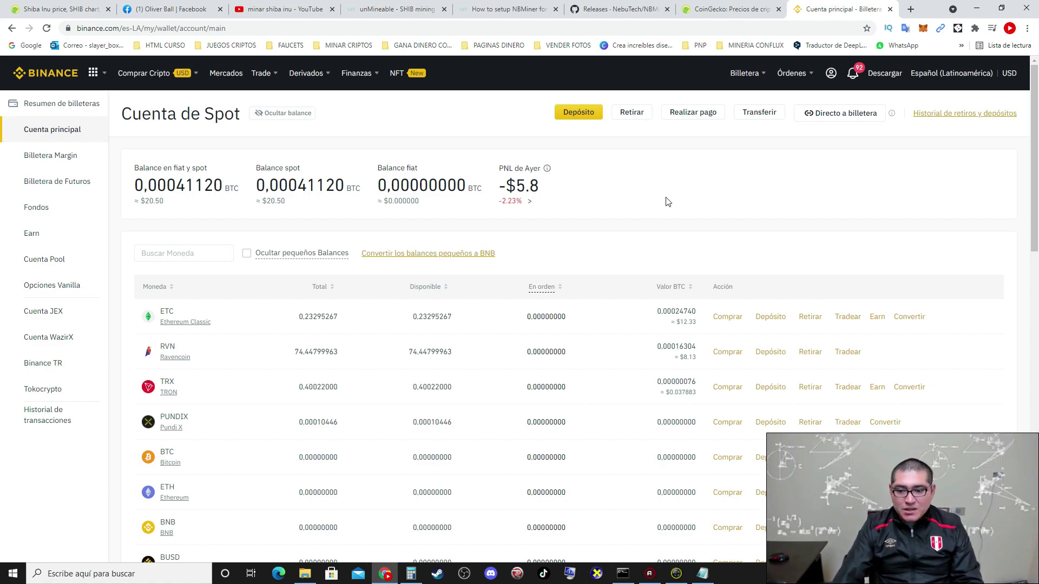
click(190, 253)
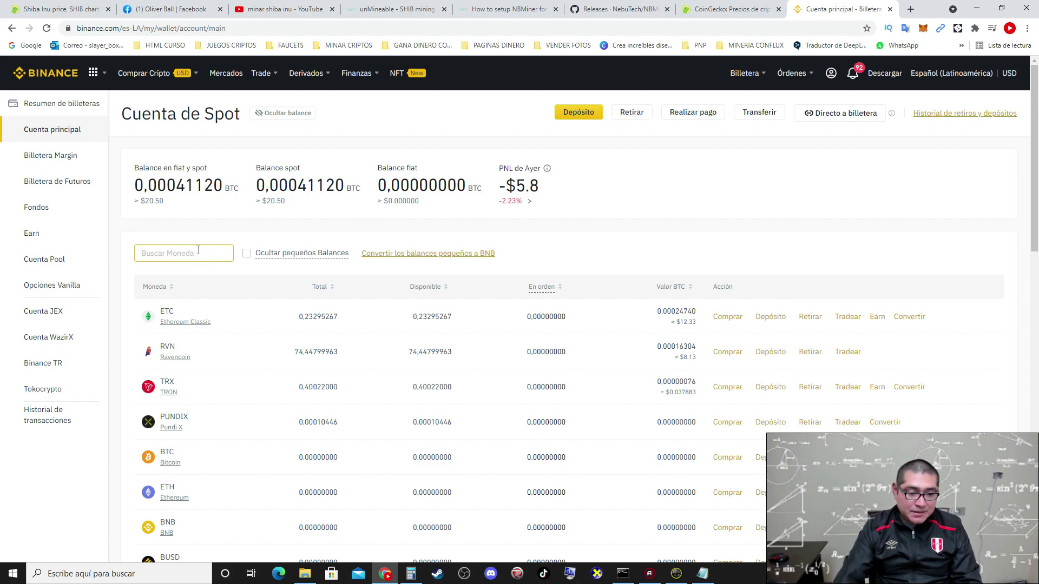
text(shib)
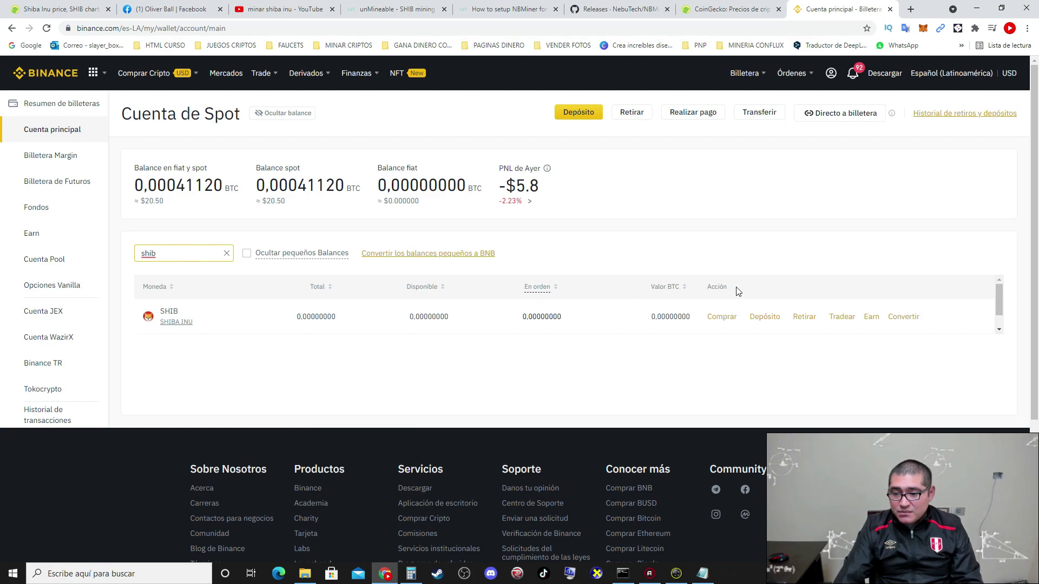
click(764, 317)
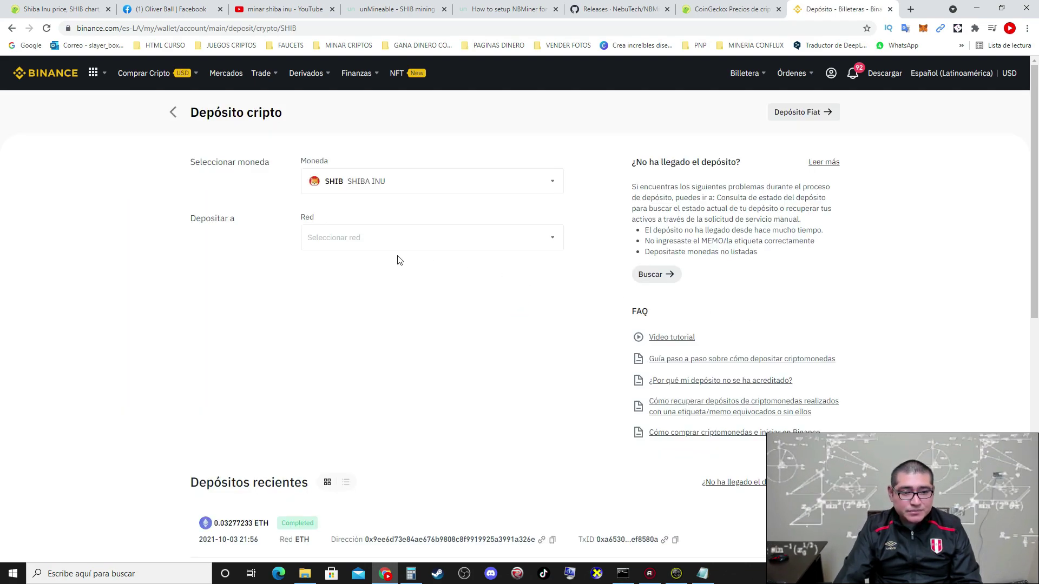
Choose the ETH Ethereum (ERC20) network for the SHIB deposit, copy the deposit address and check it against the batch file
scroll(334, 318, down, 1)
scroll(374, 308, up, 1)
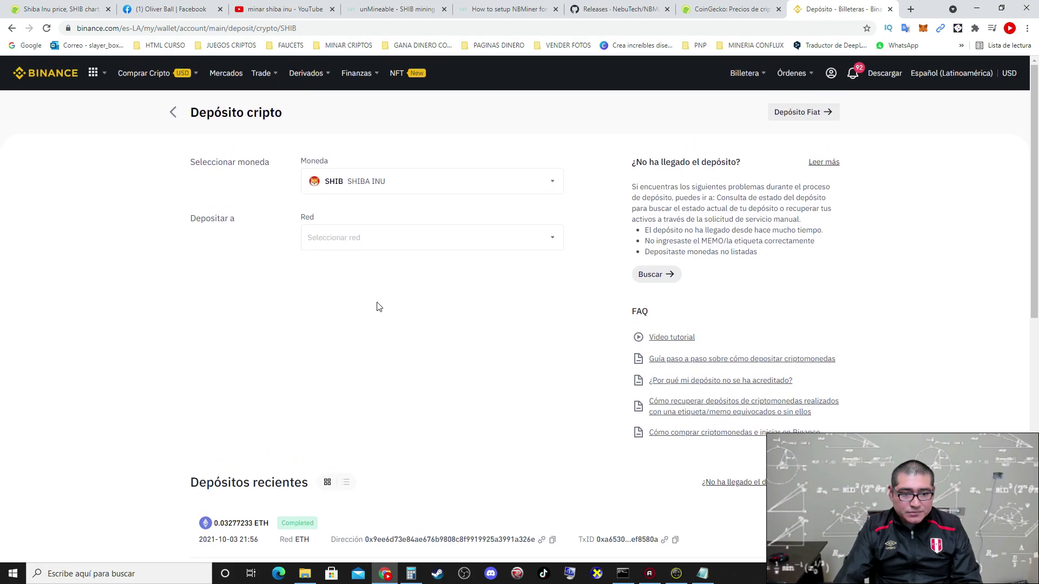
click(386, 241)
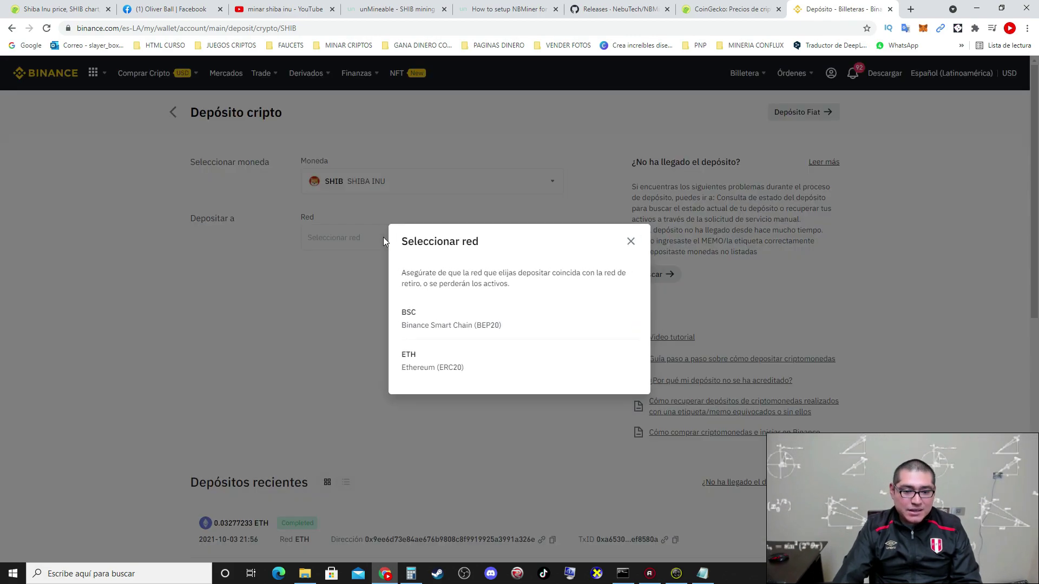
click(431, 369)
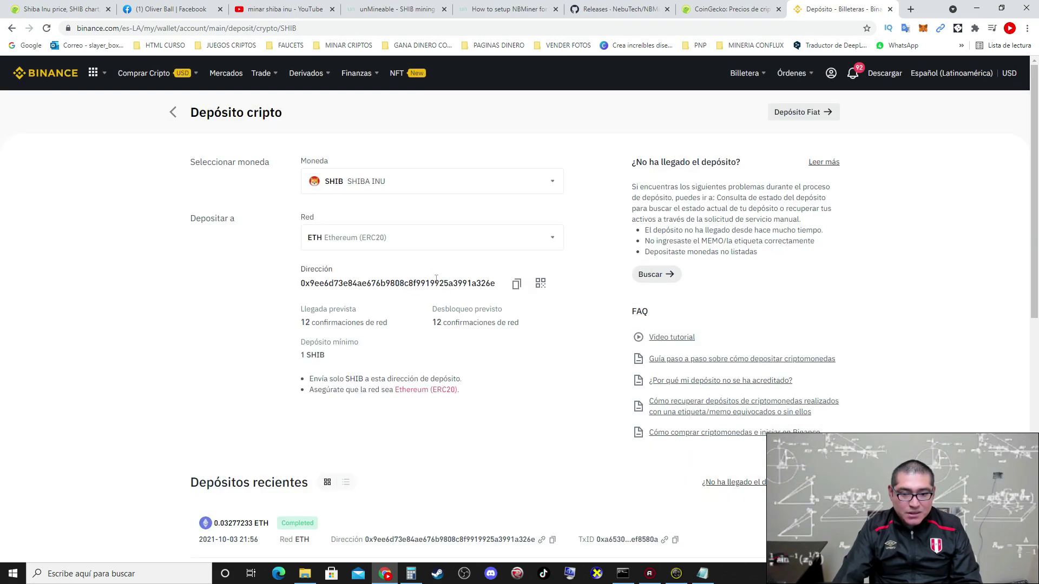
click(517, 284)
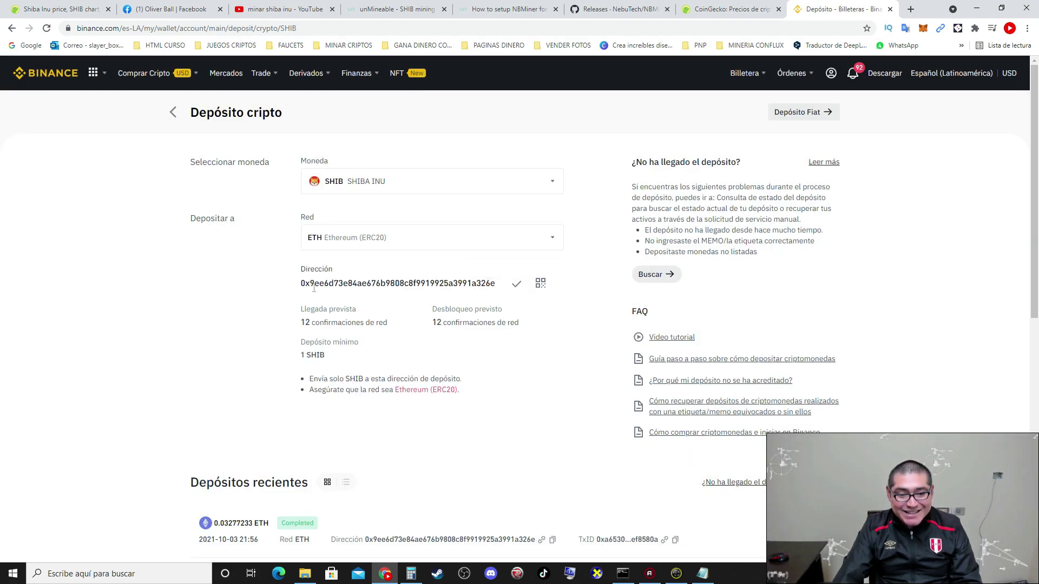
click(517, 284)
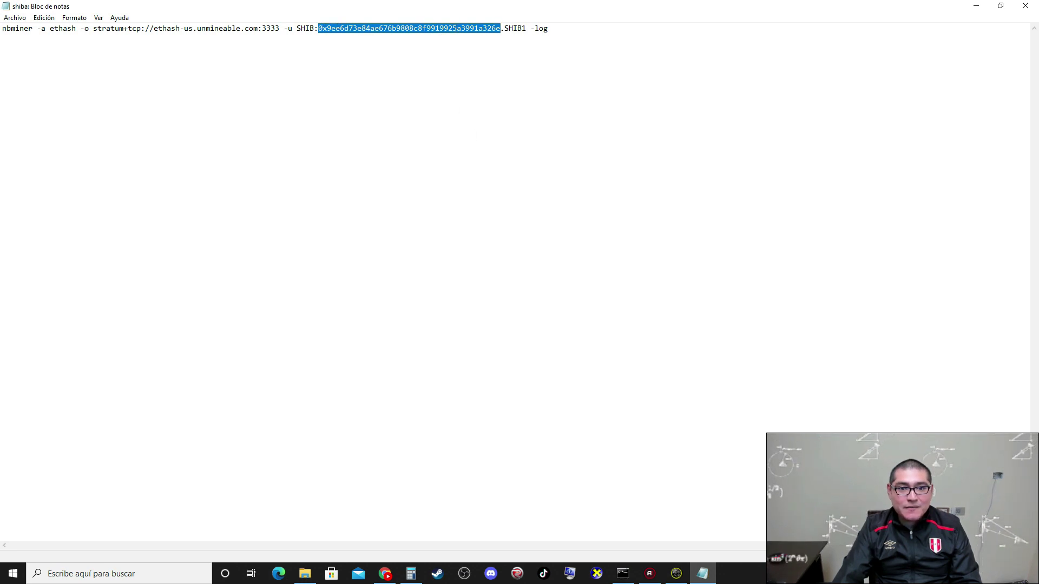
click(977, 6)
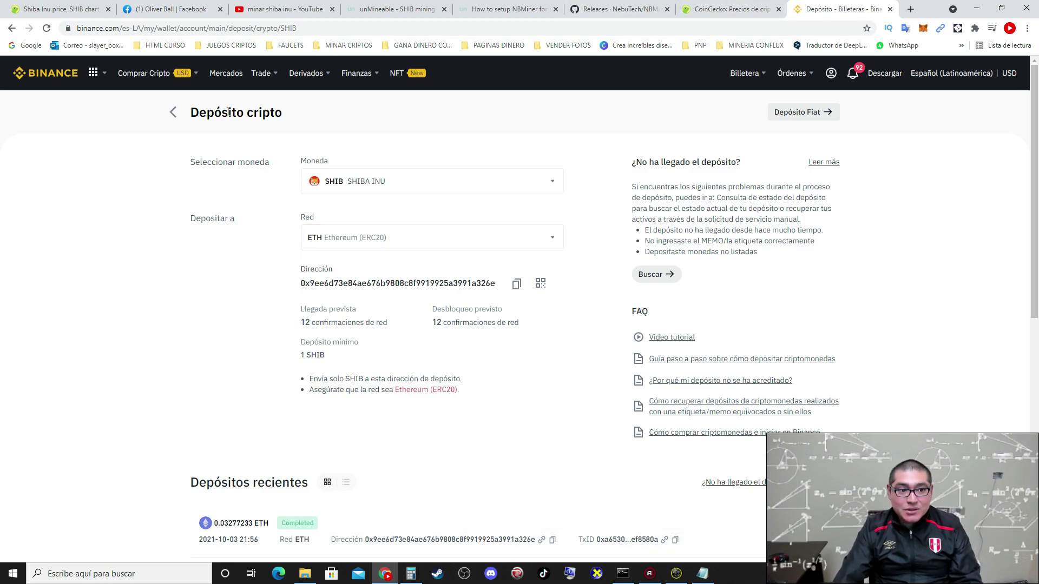
Return to the Binance spot account and filter the coin list by shib to check its balance
mouse_move(745, 73)
click(775, 139)
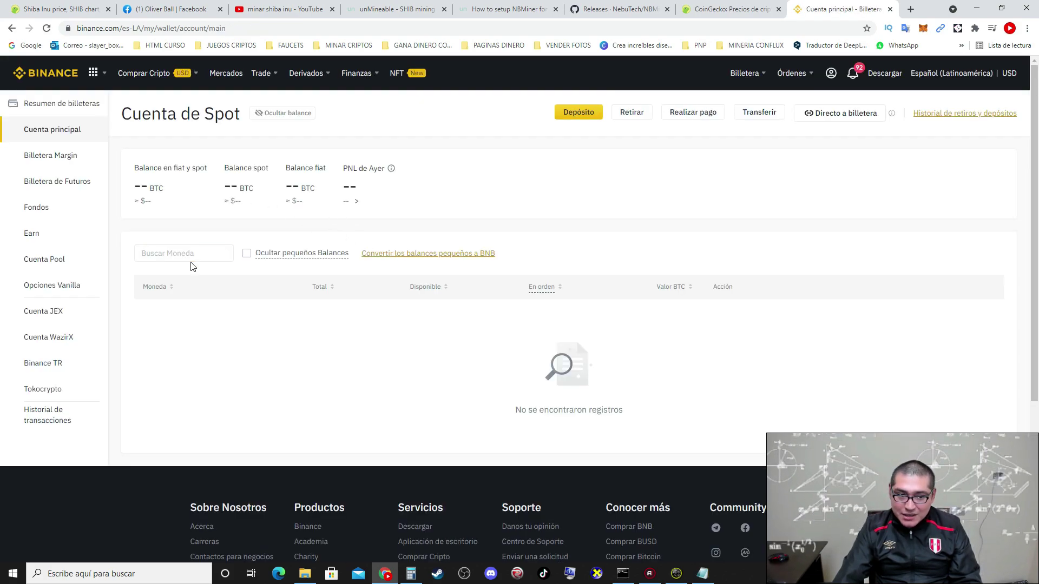
click(192, 253)
text(shib)
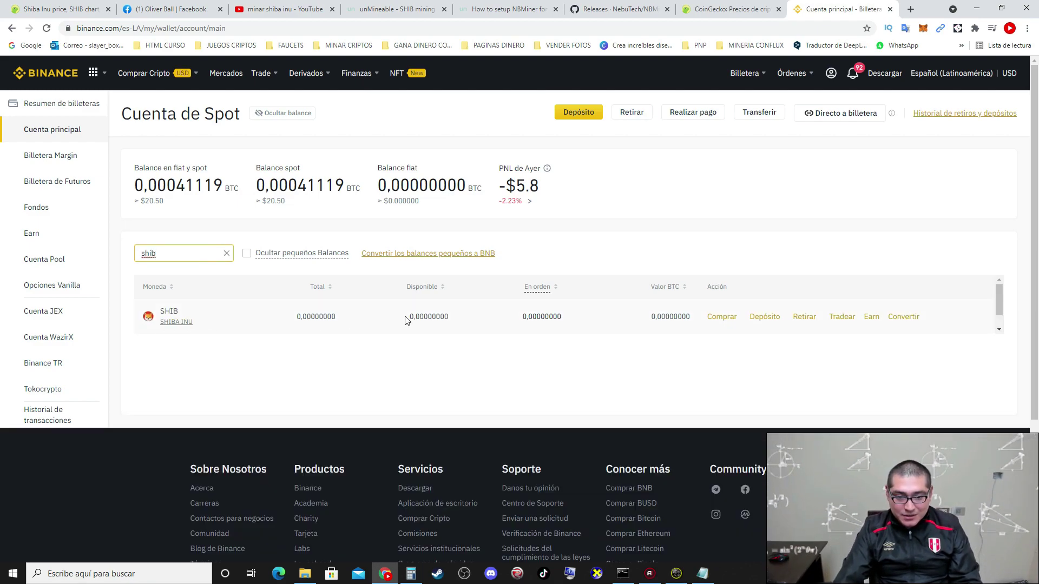
Open the wallet address's SHIB statistics on unMineable and highlight the pending balance
click(395, 7)
click(503, 9)
click(389, 9)
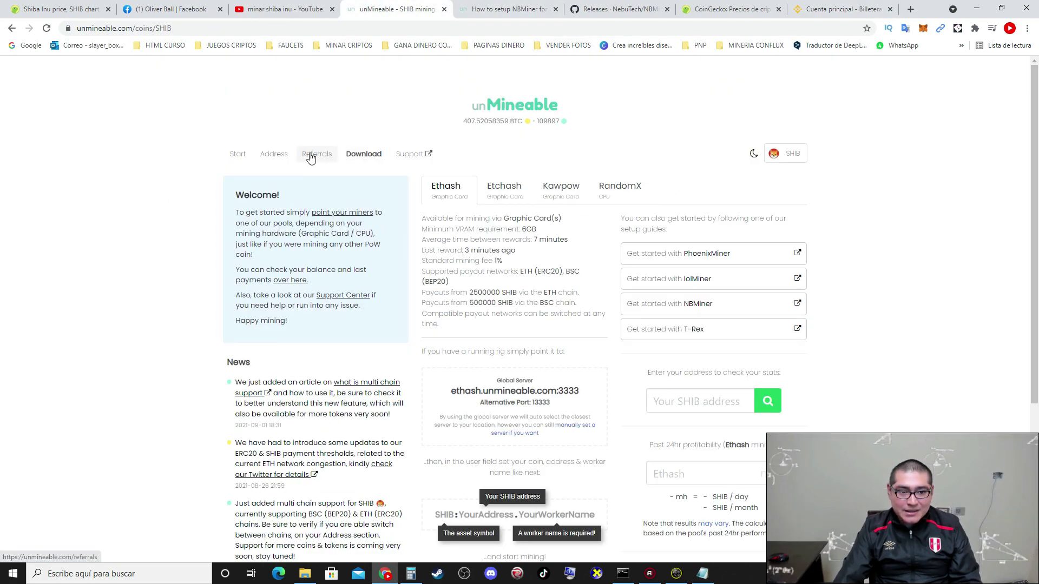
click(281, 157)
click(566, 360)
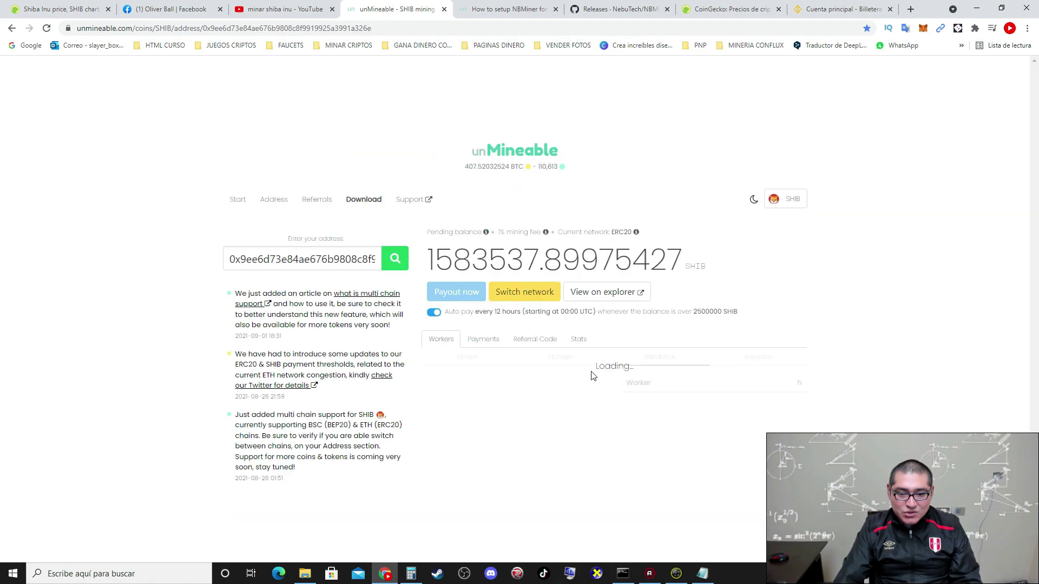
mouse_move(534, 252)
mouse_down()
mouse_move(453, 253)
mouse_move(536, 250)
mouse_up()
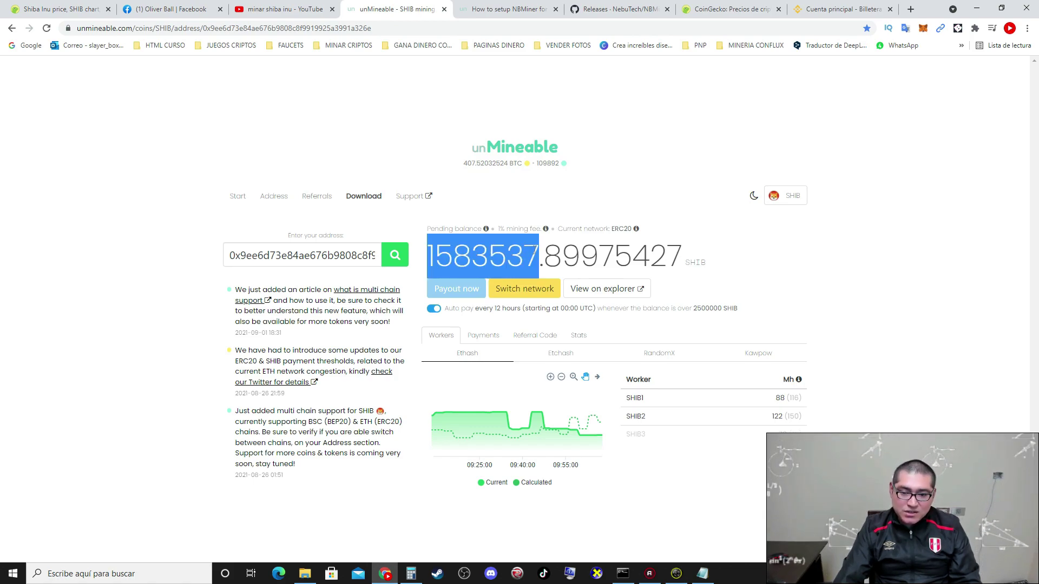
drag(536, 250, 690, 254)
click(825, 262)
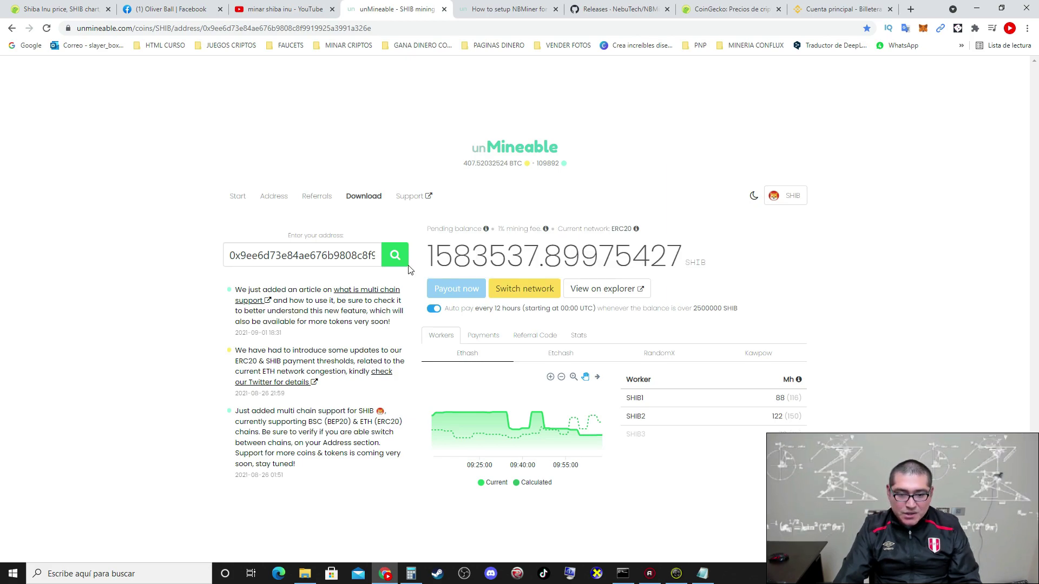
Close the NBMiner releases page on GitHub and return to the Binance spot account
click(658, 13)
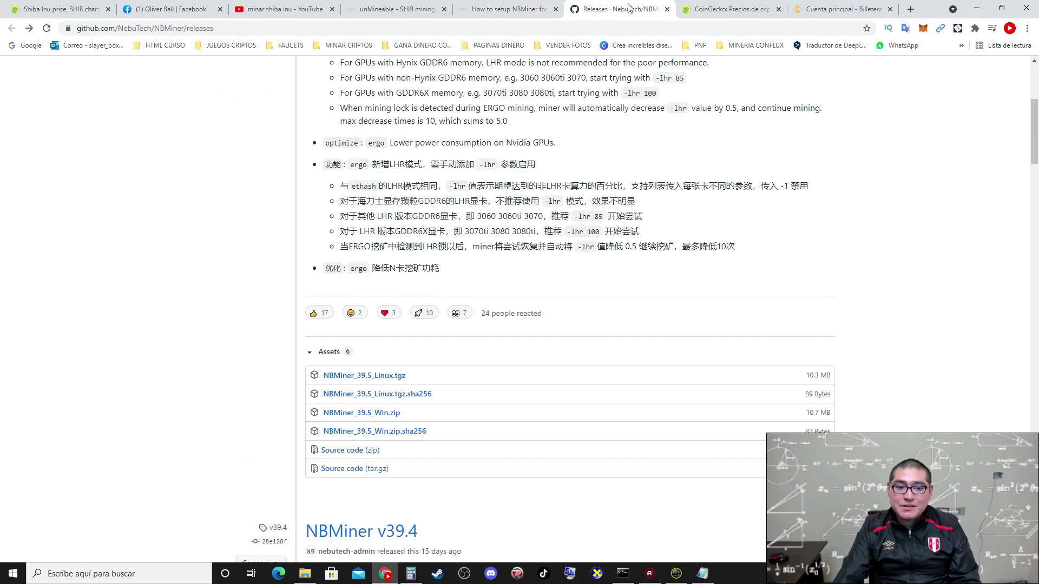
click(668, 9)
click(698, 9)
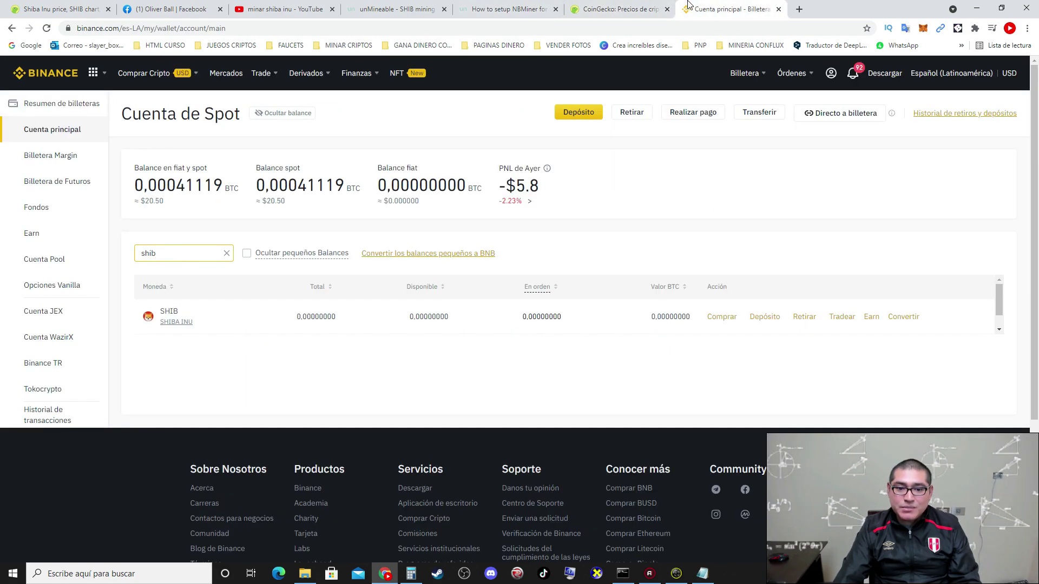
Reload the CoinGecko coin list and highlight the last digits of Shiba Inu's price
click(639, 6)
click(512, 8)
click(605, 7)
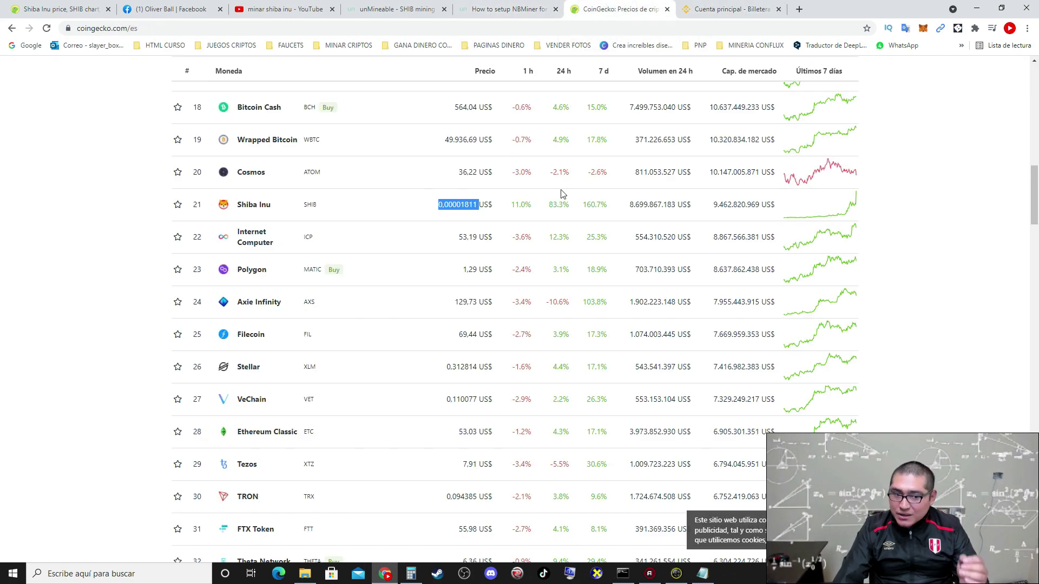
click(58, 127)
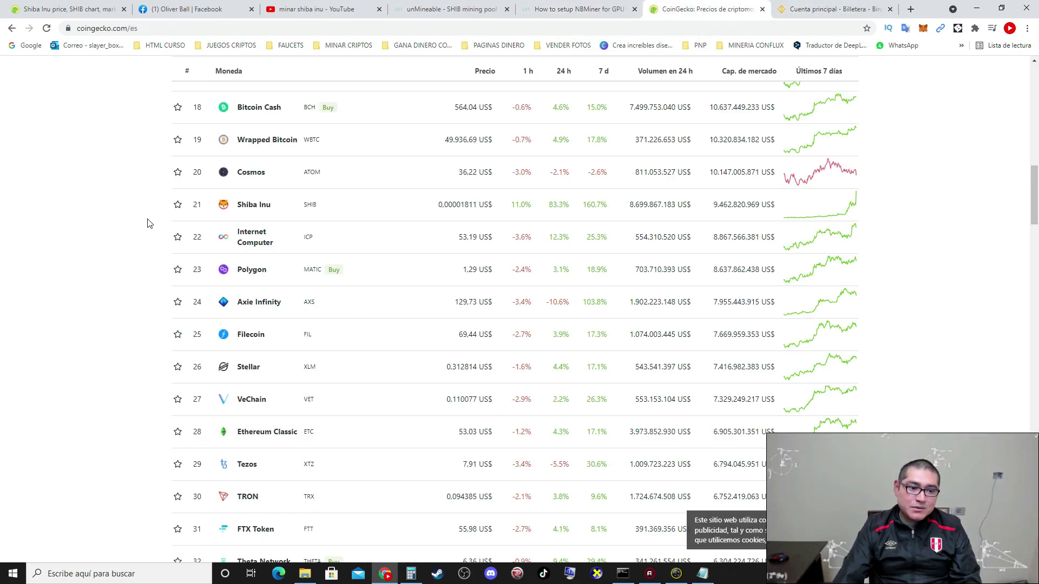
click(177, 205)
click(398, 93)
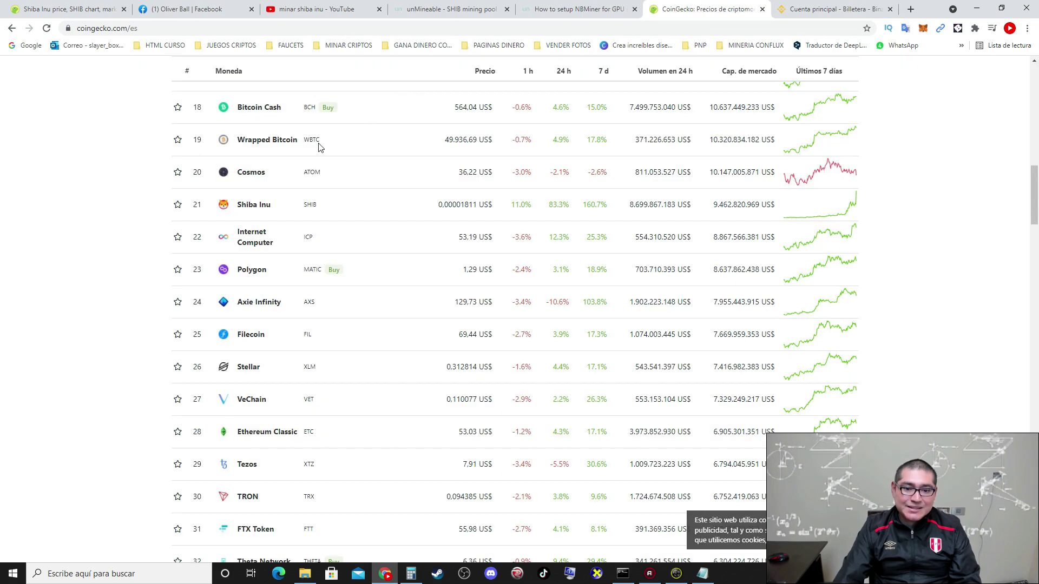
click(48, 30)
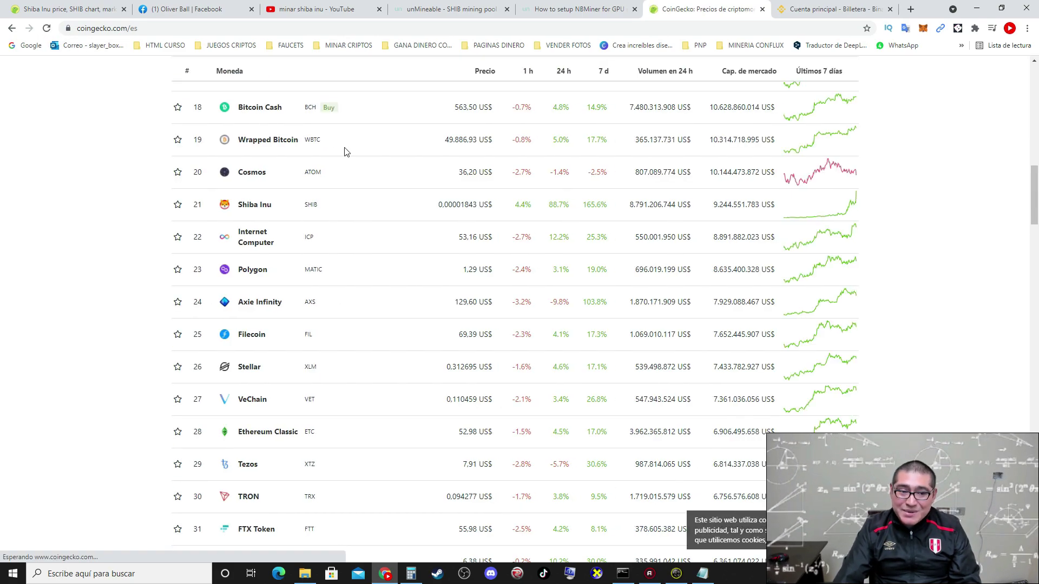
drag(477, 205, 465, 204)
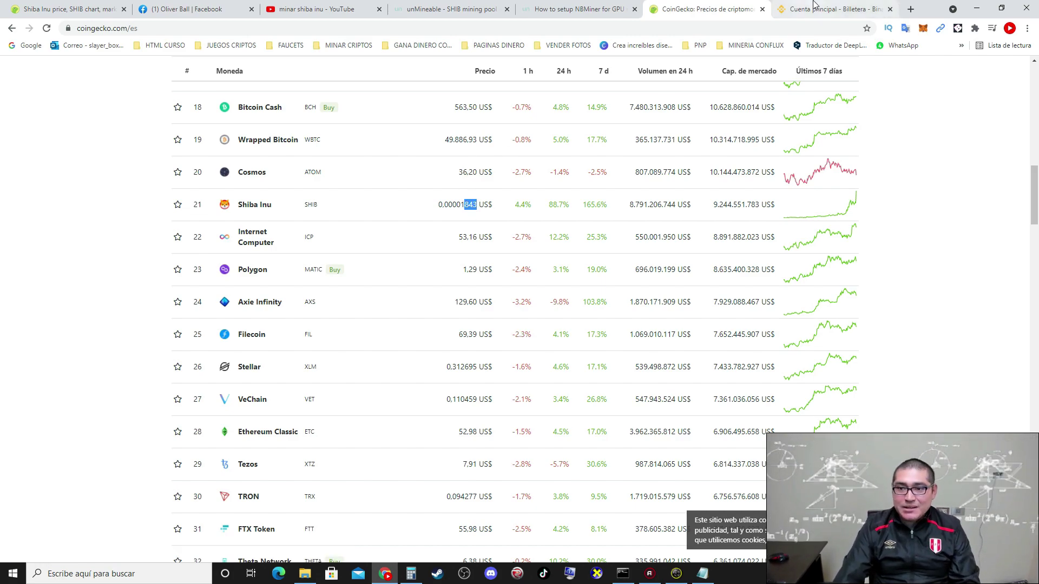
Open Binance's credit/debit card purchase page and enter 500 USD as the amount to spend
click(828, 9)
mouse_move(151, 76)
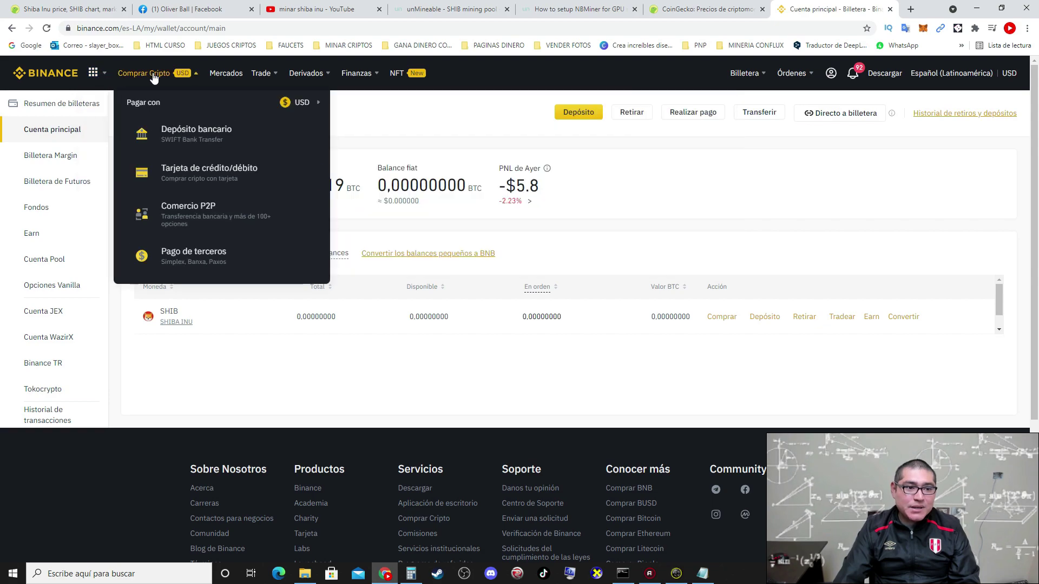
click(210, 174)
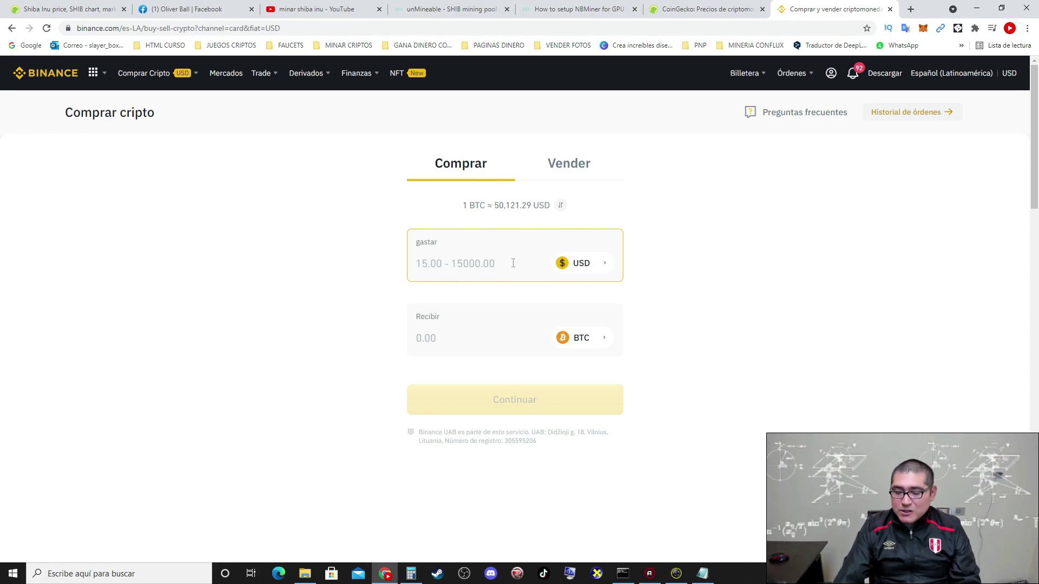
text(1000)
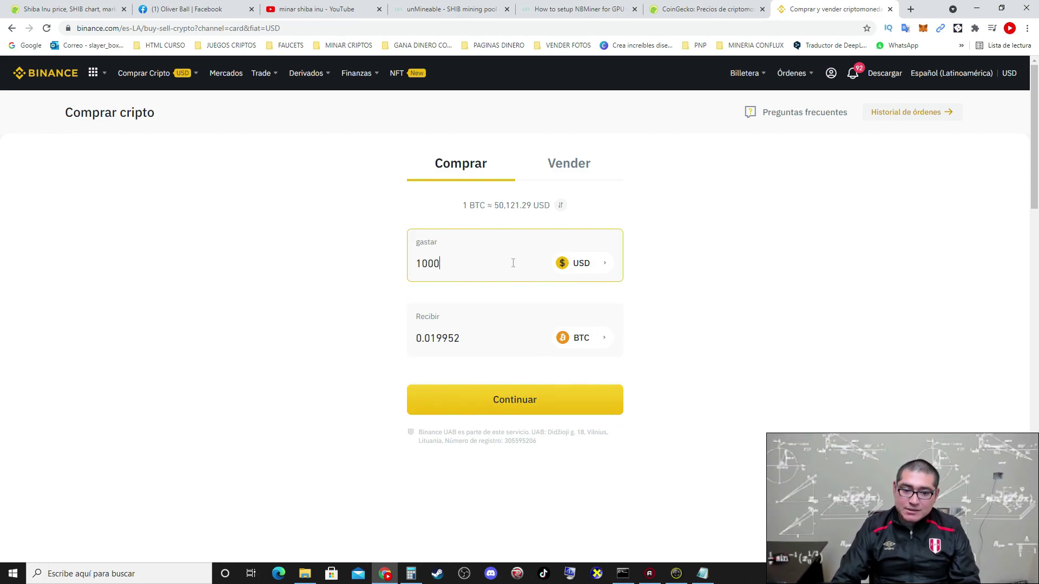
key(ctrl+a)
text(500)
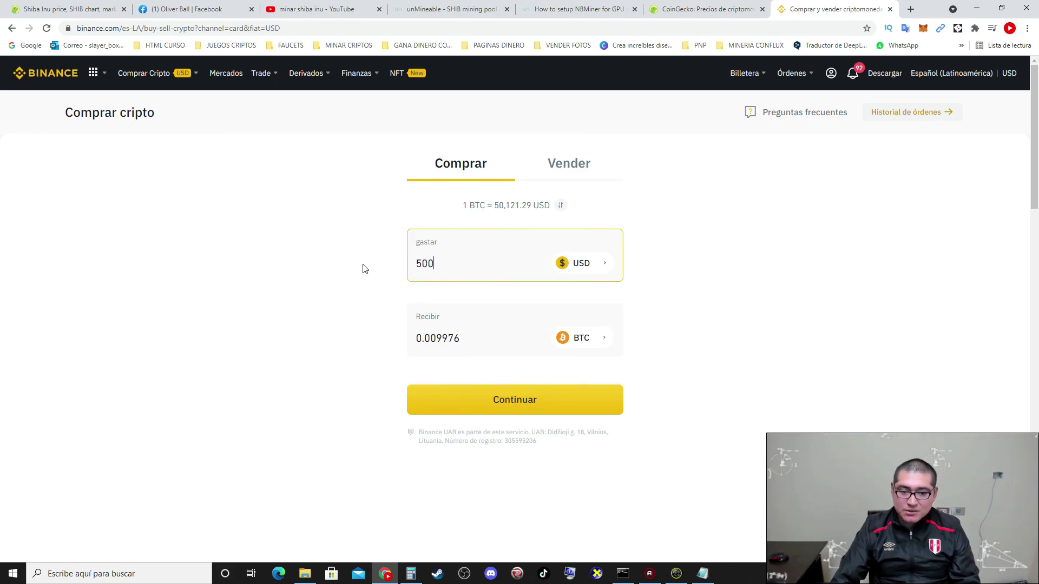
Choose SHIB as the crypto to receive and set the amount to spend to 300 USD
click(605, 340)
text(SHIB)
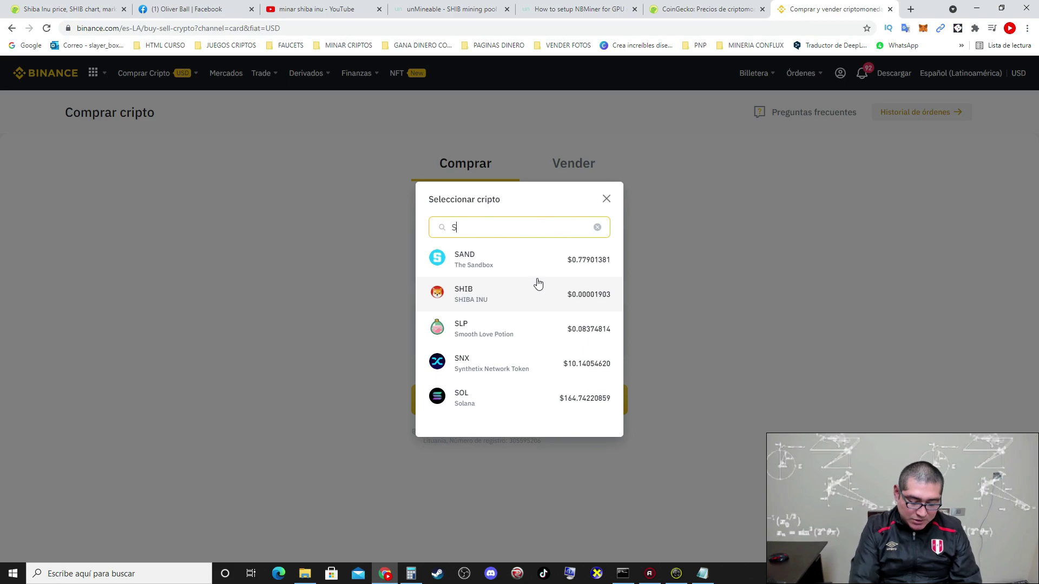
click(508, 267)
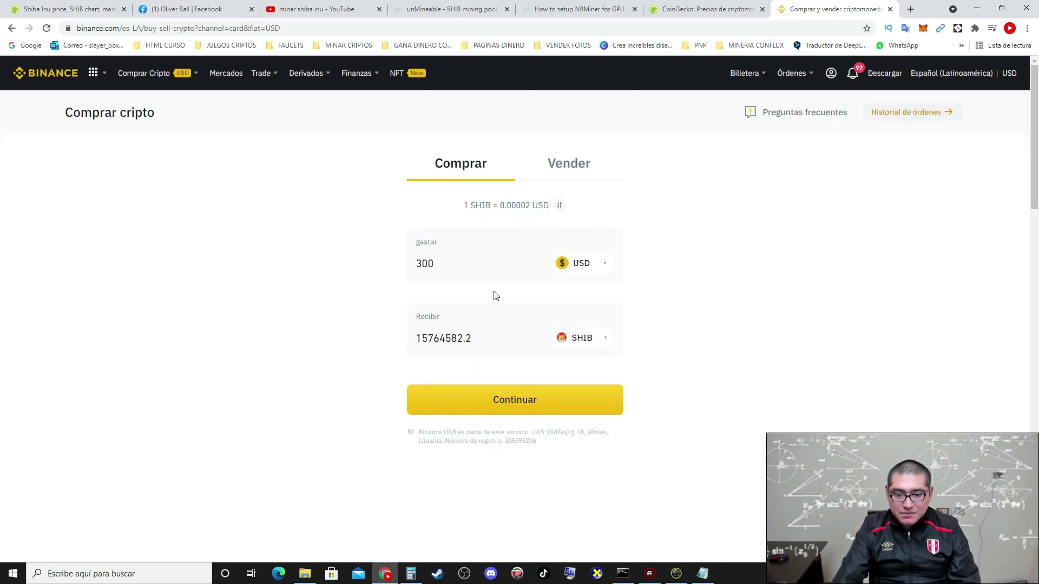
Highlight the USD amount to spend and the SHIB amount to receive to compare them
drag(436, 280, 413, 267)
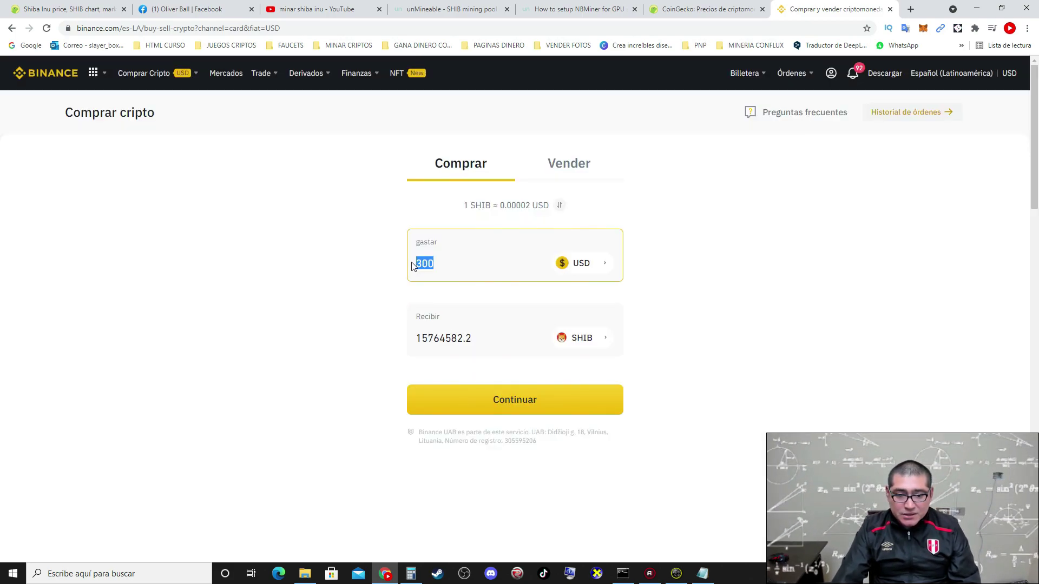
drag(459, 339, 417, 339)
double_click(423, 340)
click(433, 339)
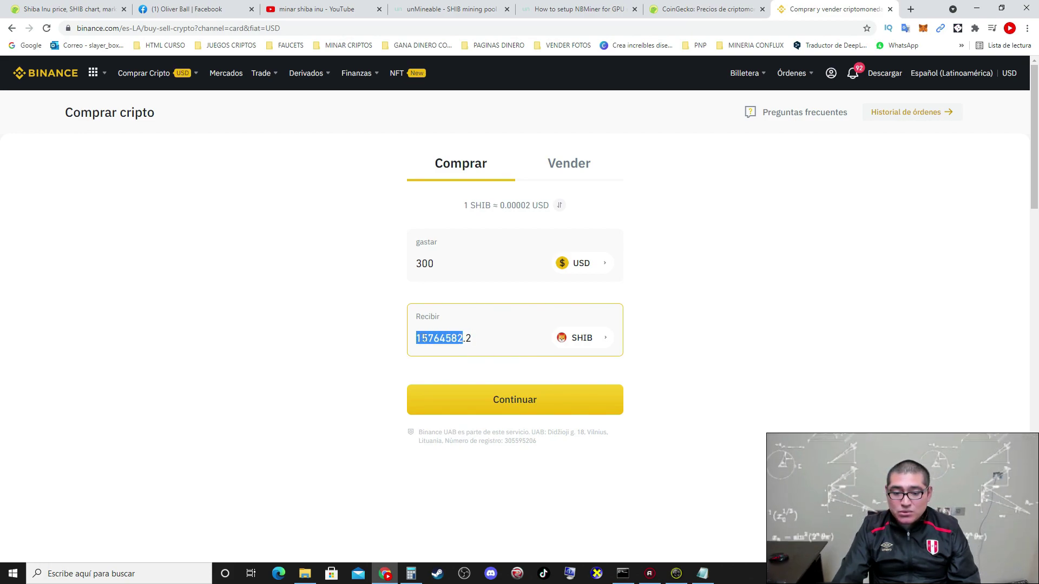
click(423, 339)
double_click(424, 339)
drag(433, 265, 402, 270)
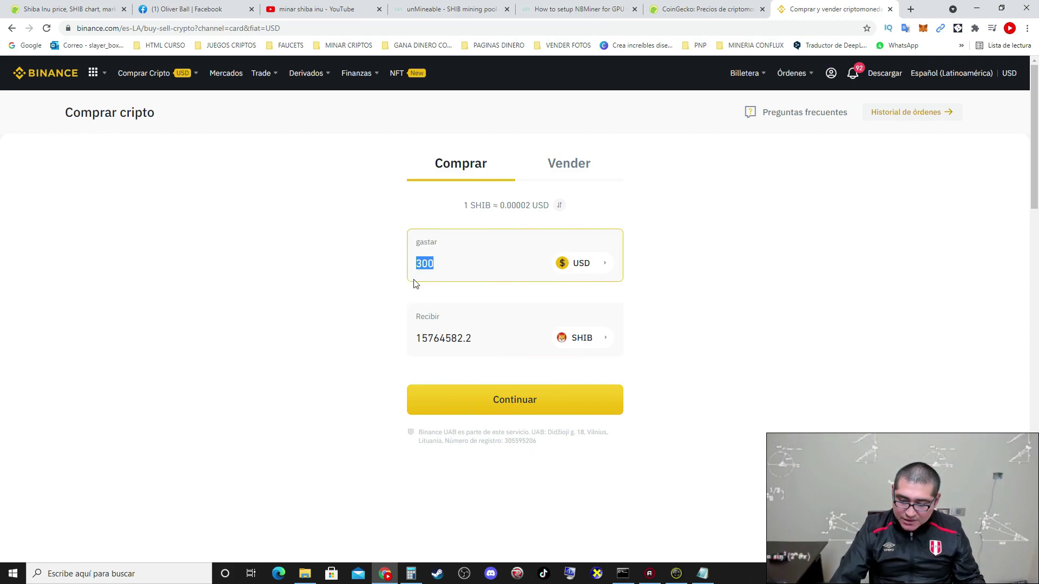
key(Right)
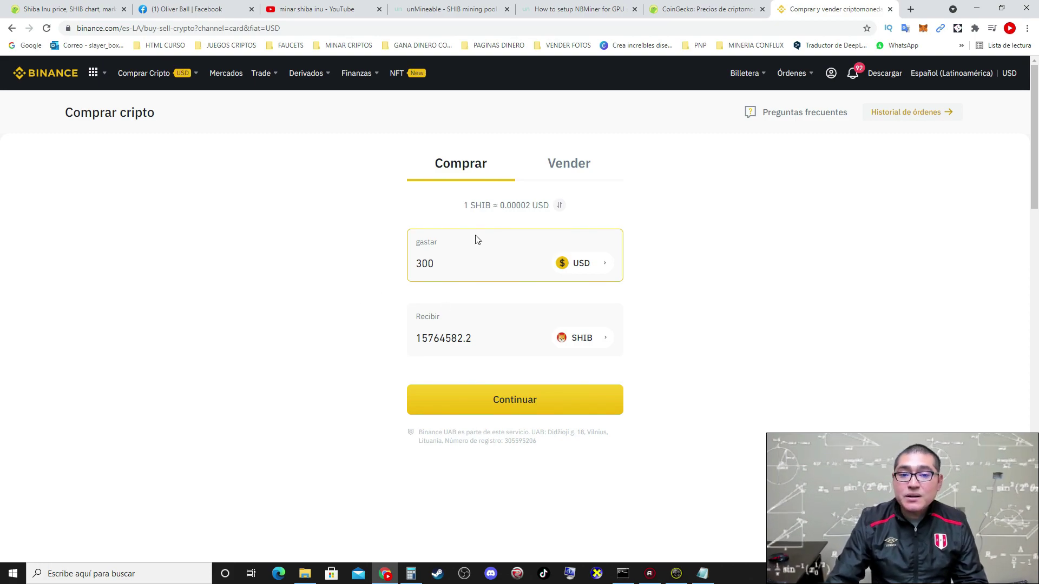
key(shift+Left)
key(shift+Left)
key(shift+Left)
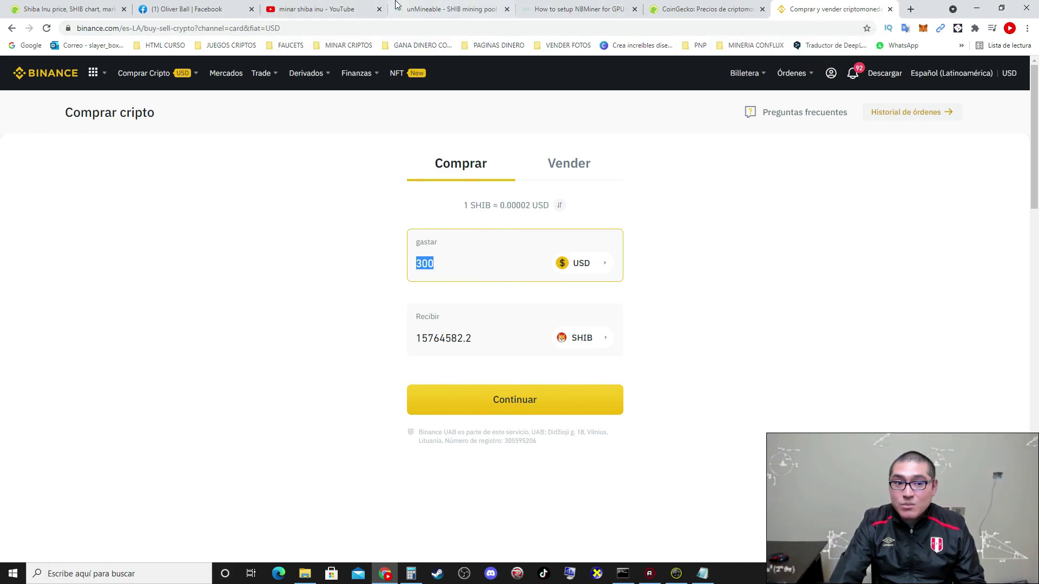
Look through the YouTube search results for minar shiba inu
click(343, 5)
scroll(462, 184, up, 6)
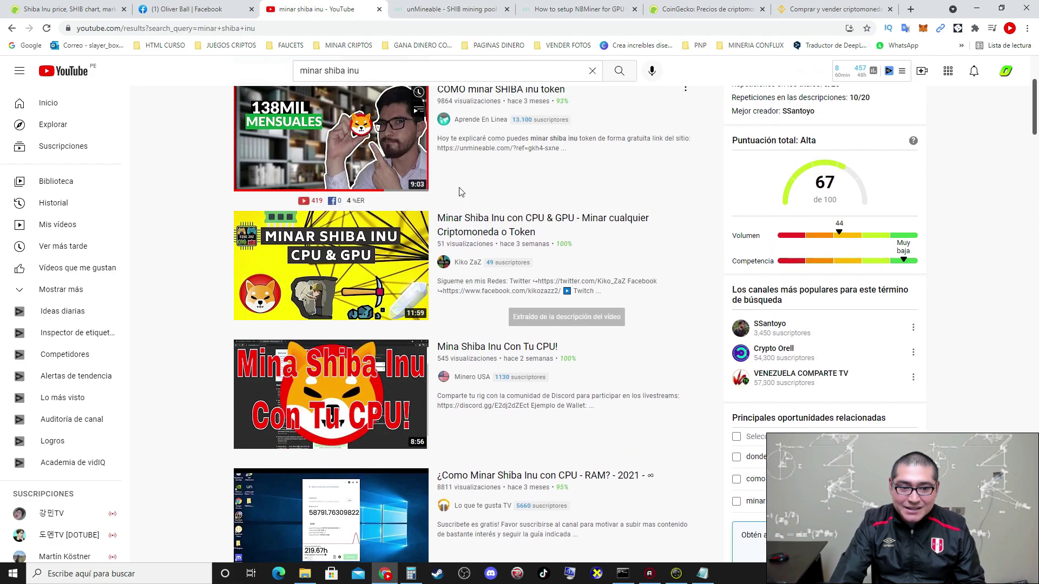
scroll(407, 241, down, 10)
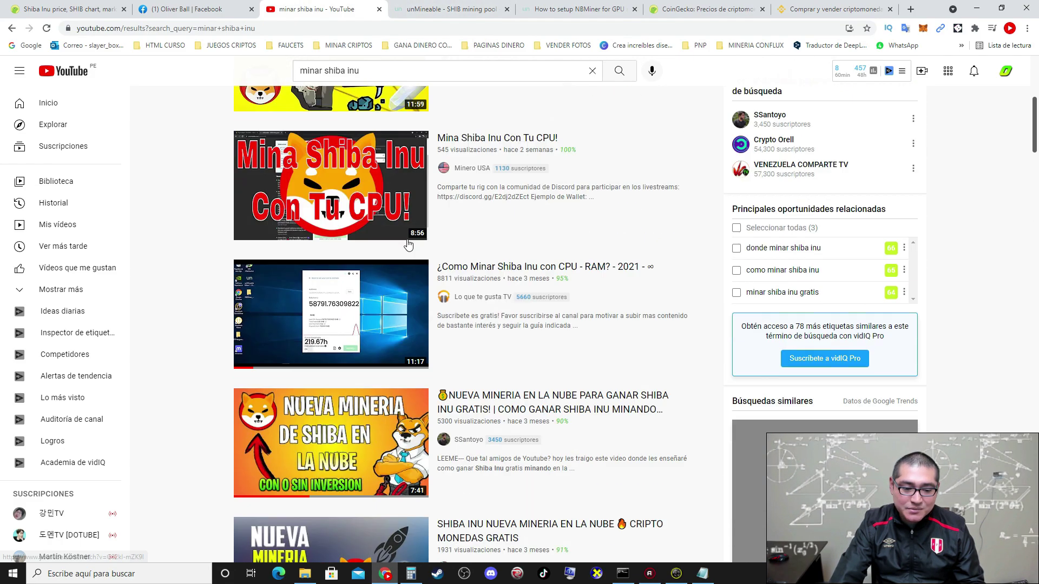
scroll(407, 241, down, 12)
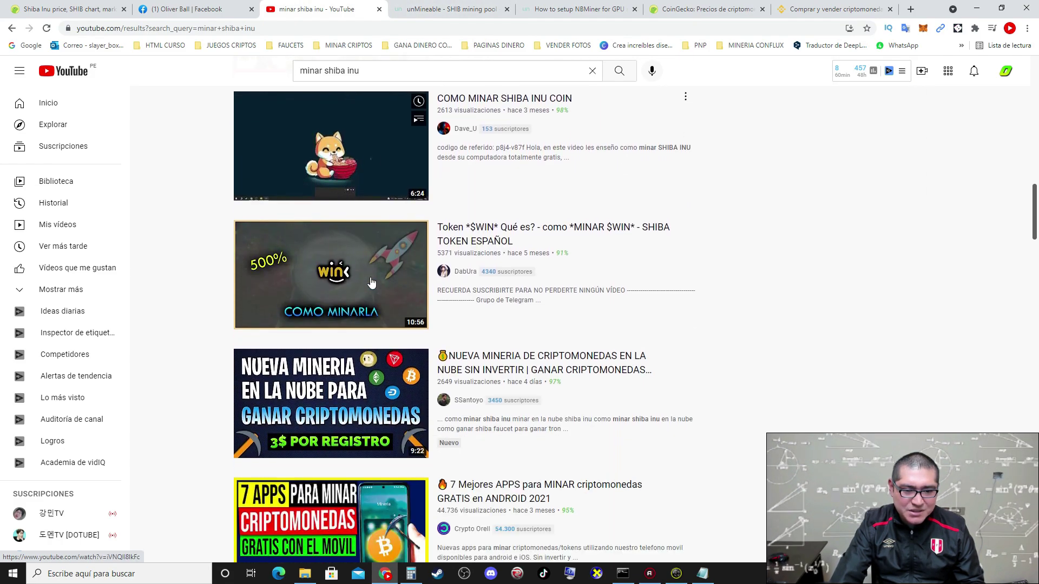
scroll(371, 280, up, 20)
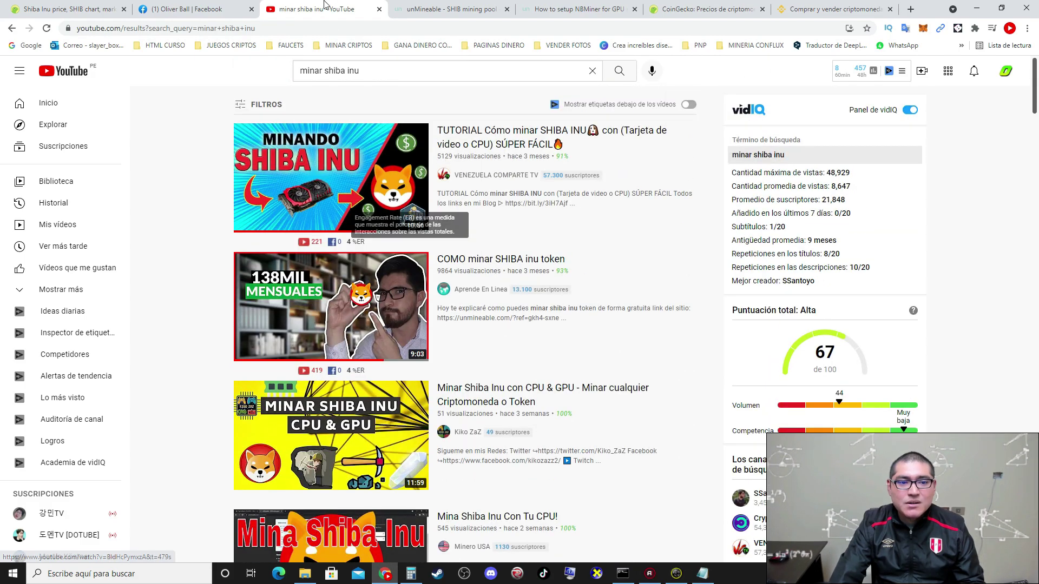
Open the NBMiner setup guide from unMineable's SHIB start page and follow its link to the NBMiner releases on GitHub
click(456, 6)
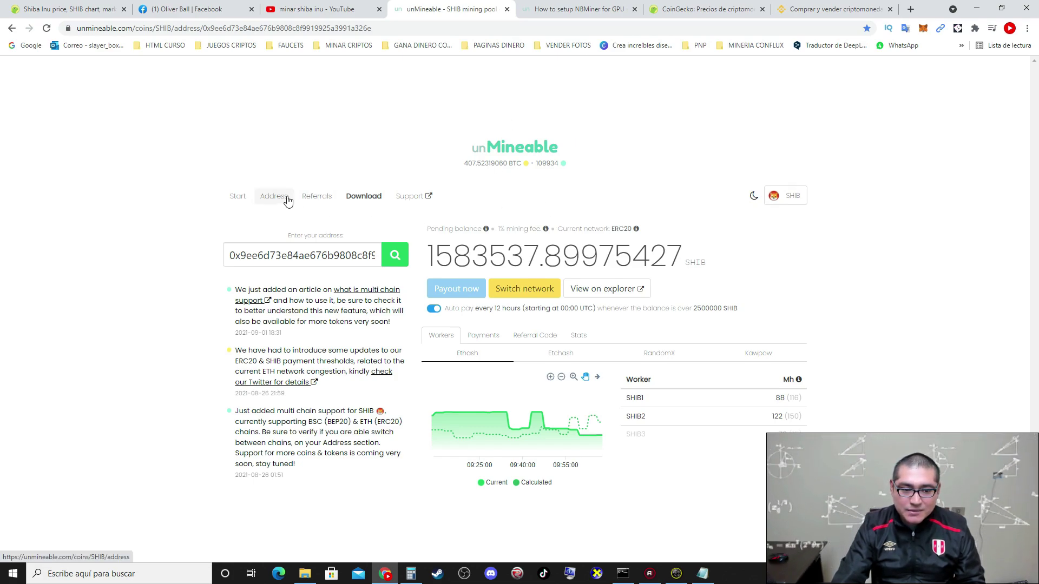
click(238, 200)
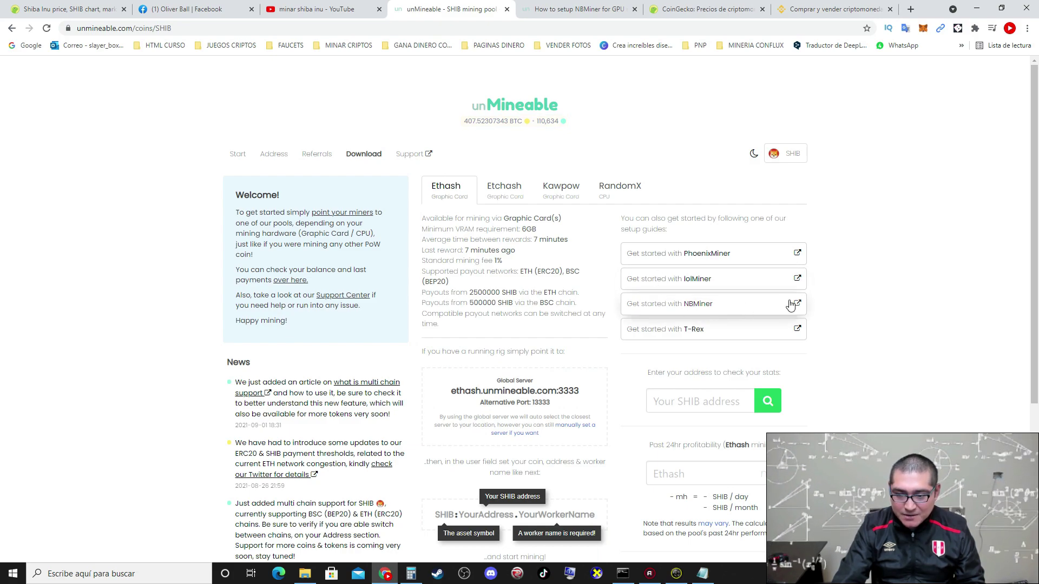
click(774, 305)
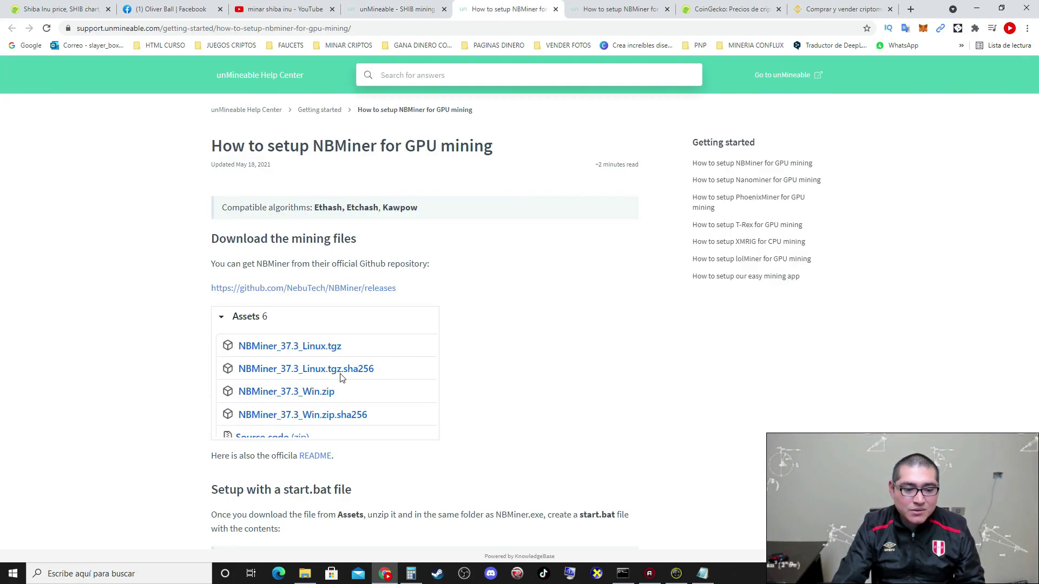
click(333, 295)
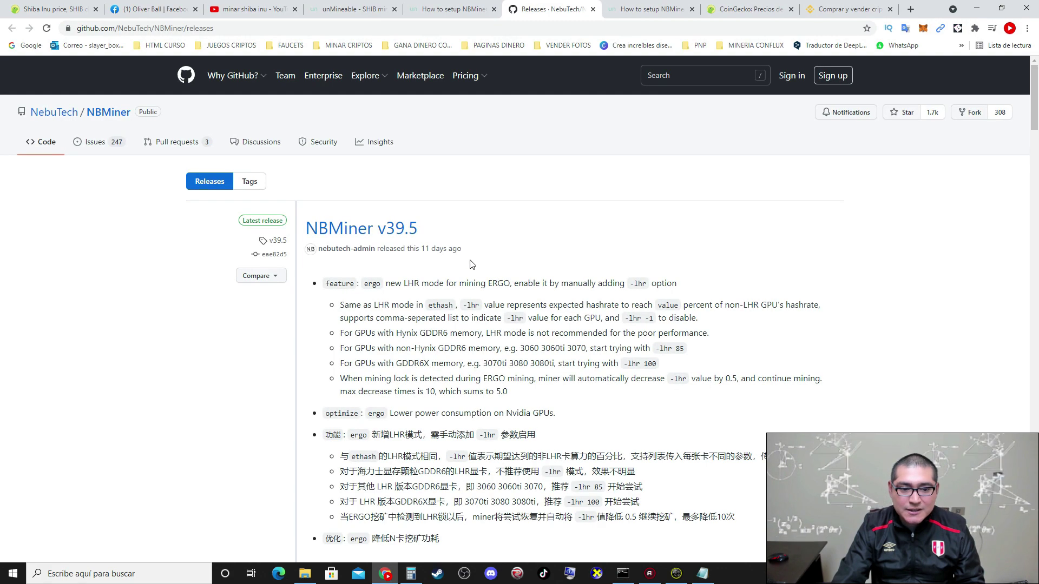
Examine the NBMiner v39.5 release notes and the list of downloadable assets
scroll(449, 340, down, 6)
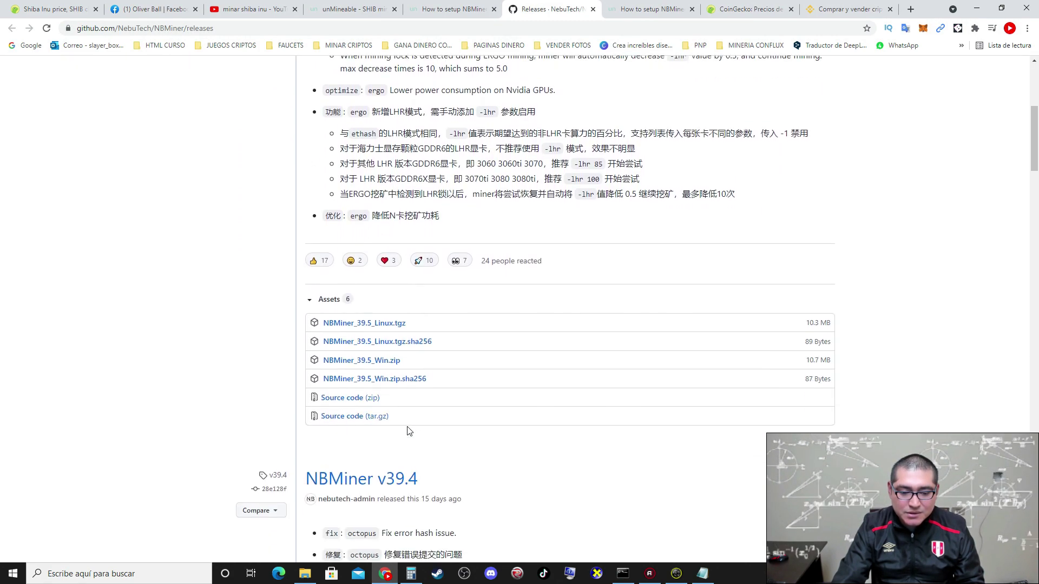
scroll(385, 403, up, 4)
scroll(485, 211, up, 1)
scroll(486, 211, down, 2)
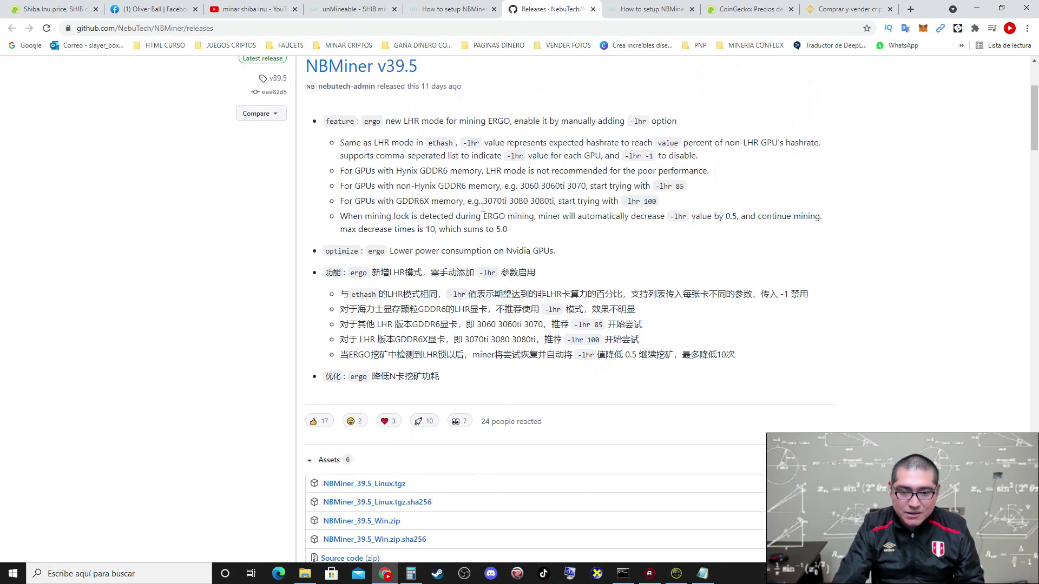
scroll(418, 419, down, 3)
scroll(413, 434, up, 1)
scroll(453, 301, up, 5)
Switch to the shiba file in Notepad and highlight the wallet address in the nbminer command line
click(460, 4)
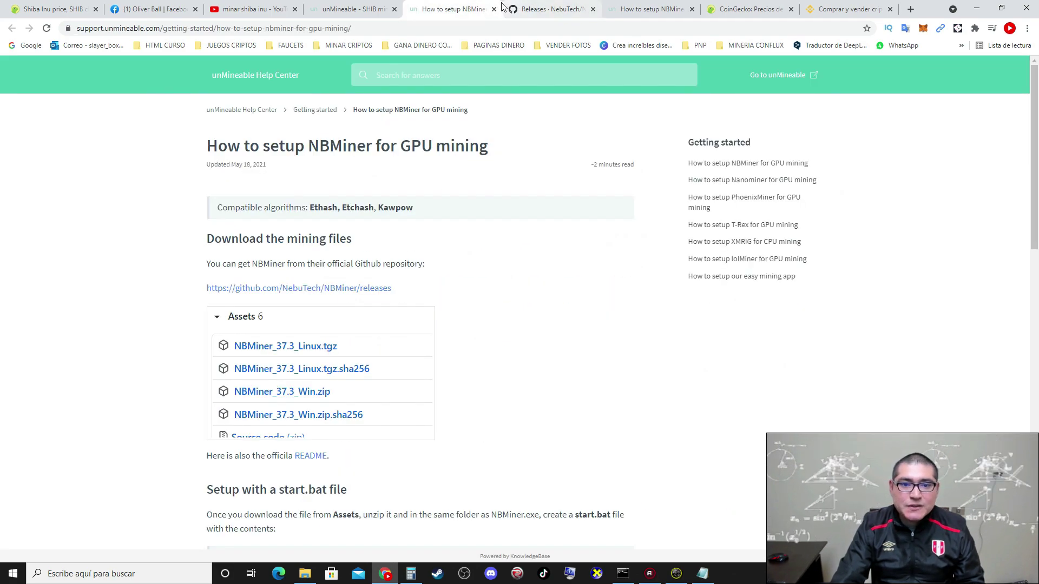
click(630, 5)
click(709, 7)
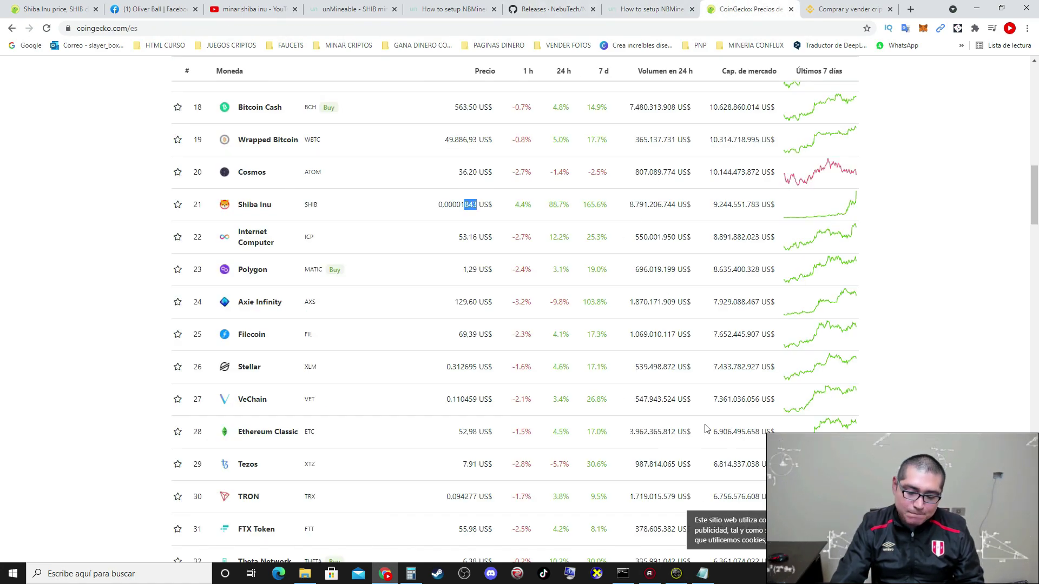
click(704, 575)
click(442, 185)
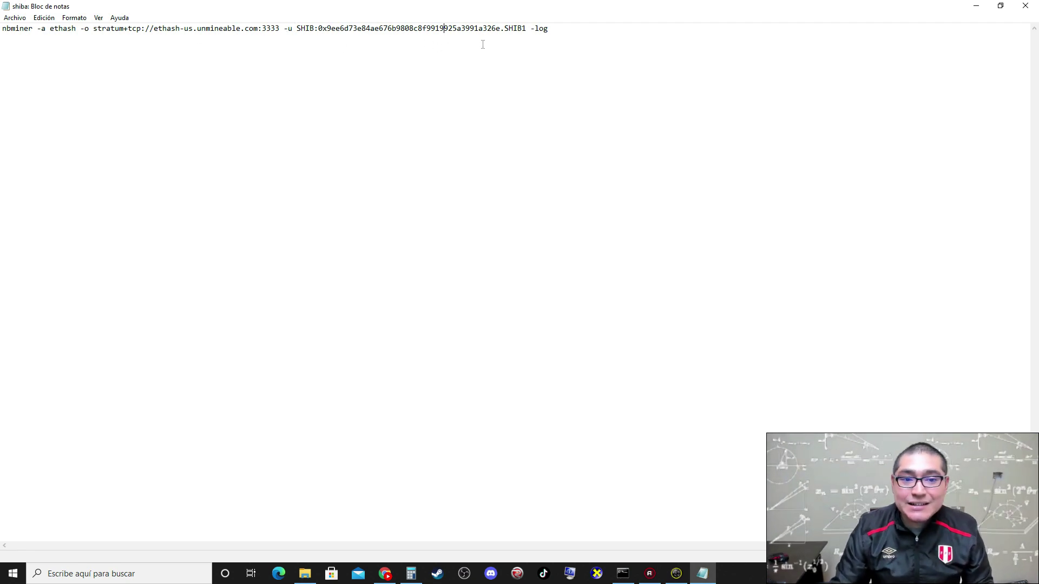
drag(501, 28, 320, 21)
click(426, 88)
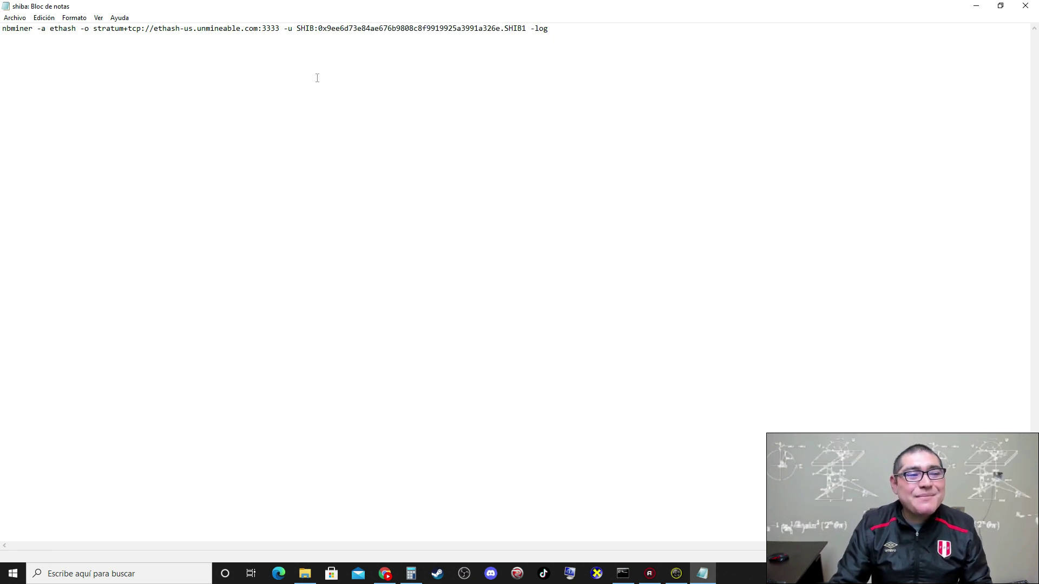
click(15, 18)
click(26, 78)
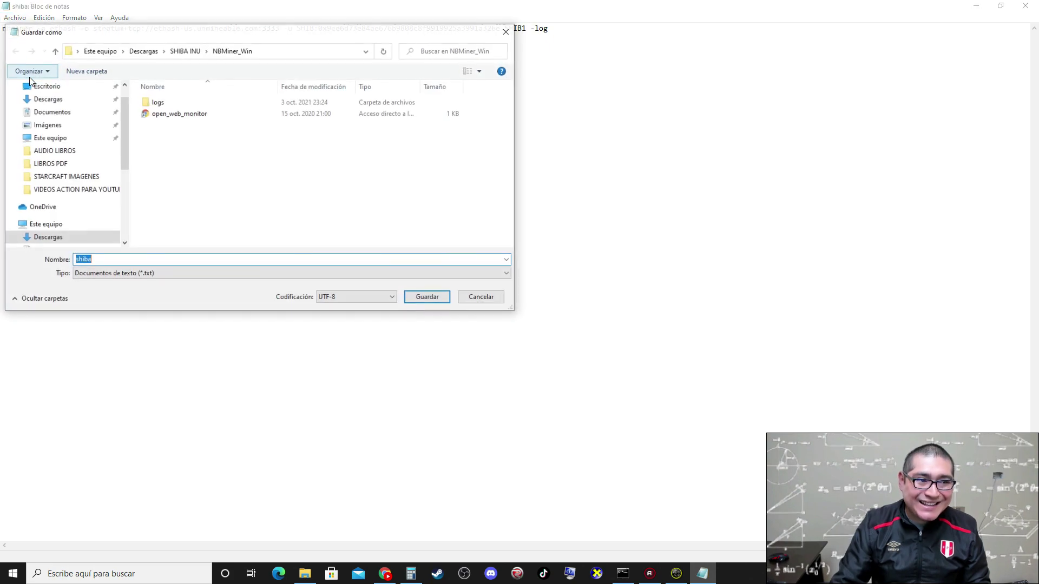
click(102, 259)
double_click(95, 258)
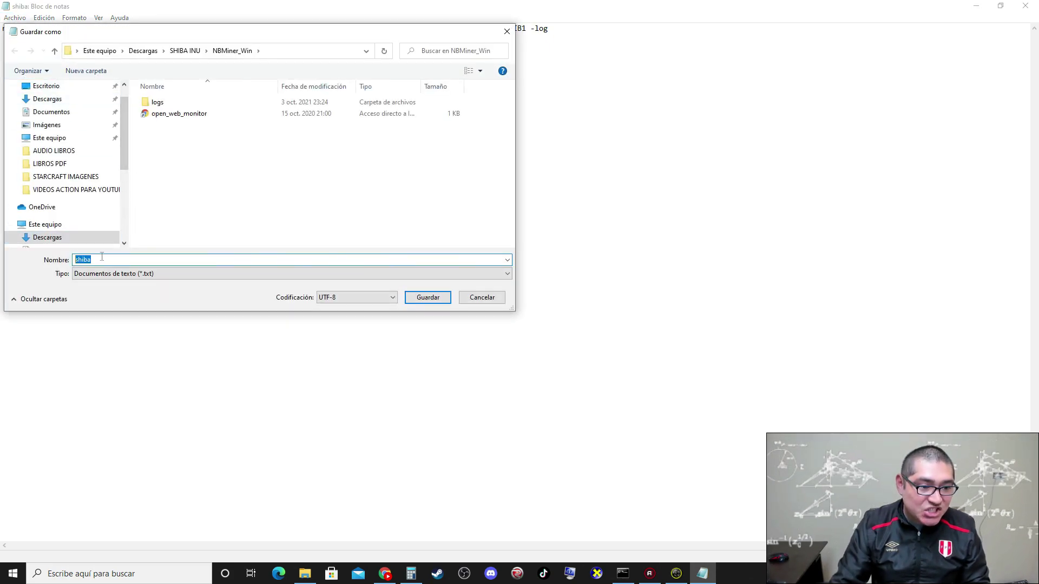
click(111, 259)
text(.batt)
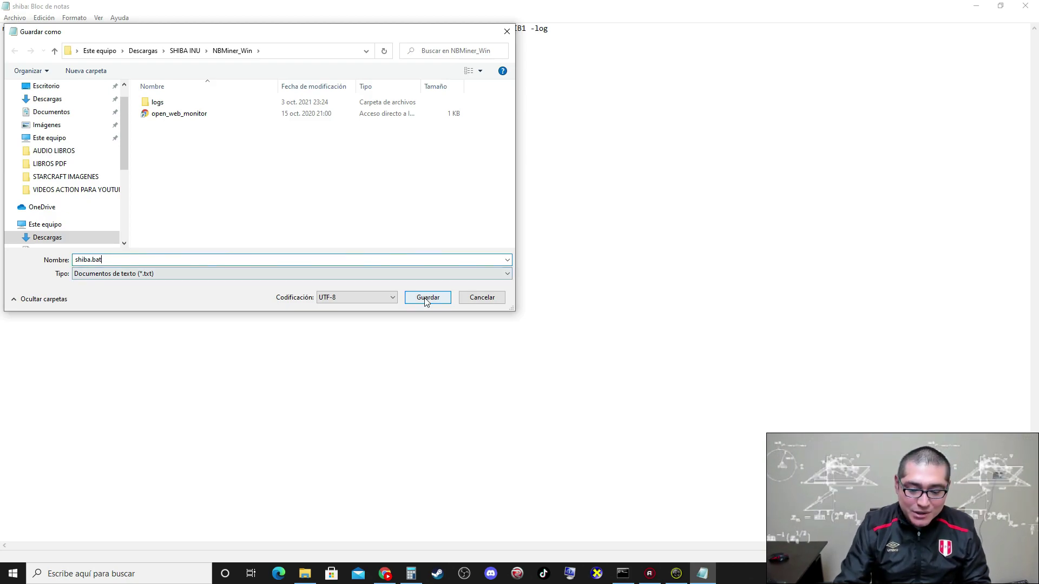
click(624, 577)
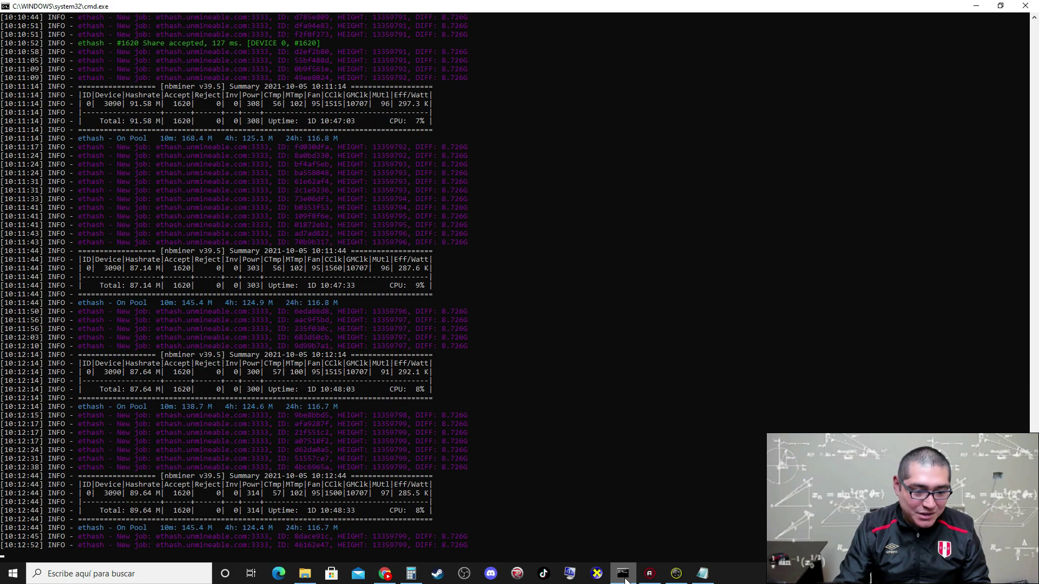
click(977, 6)
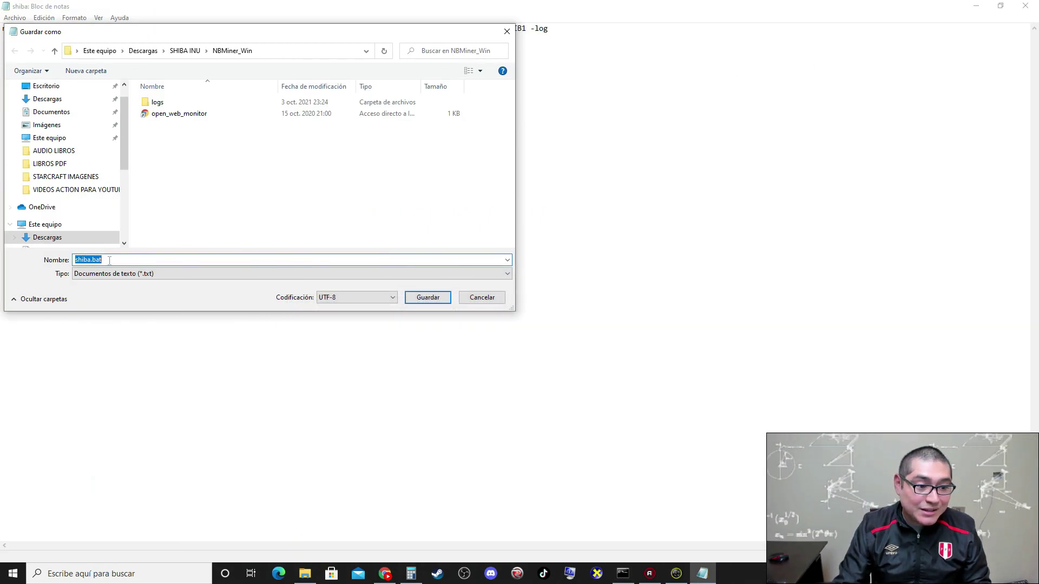
click(109, 261)
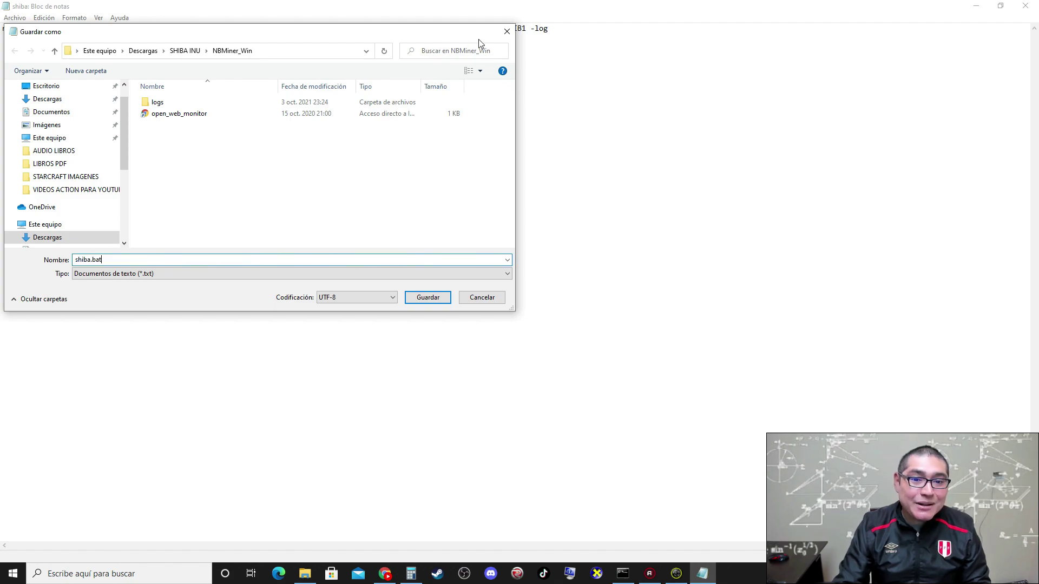
click(507, 32)
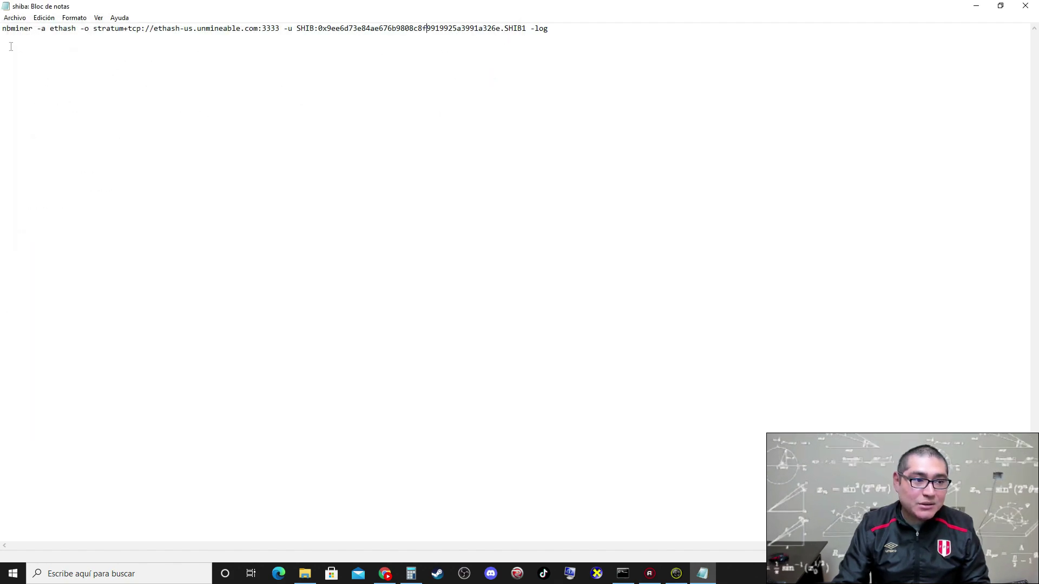
click(14, 17)
click(53, 79)
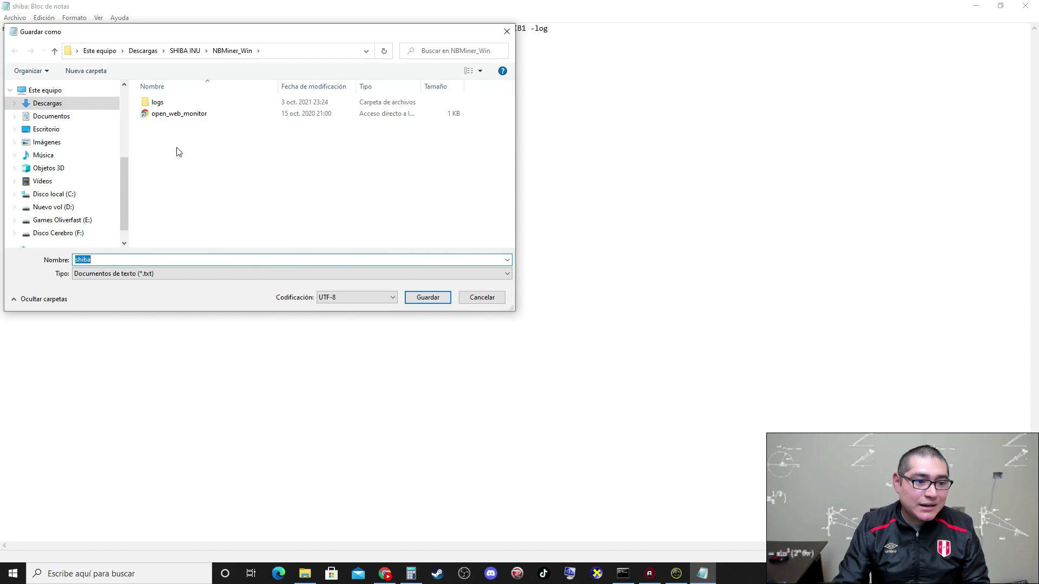
click(110, 259)
text(.b)
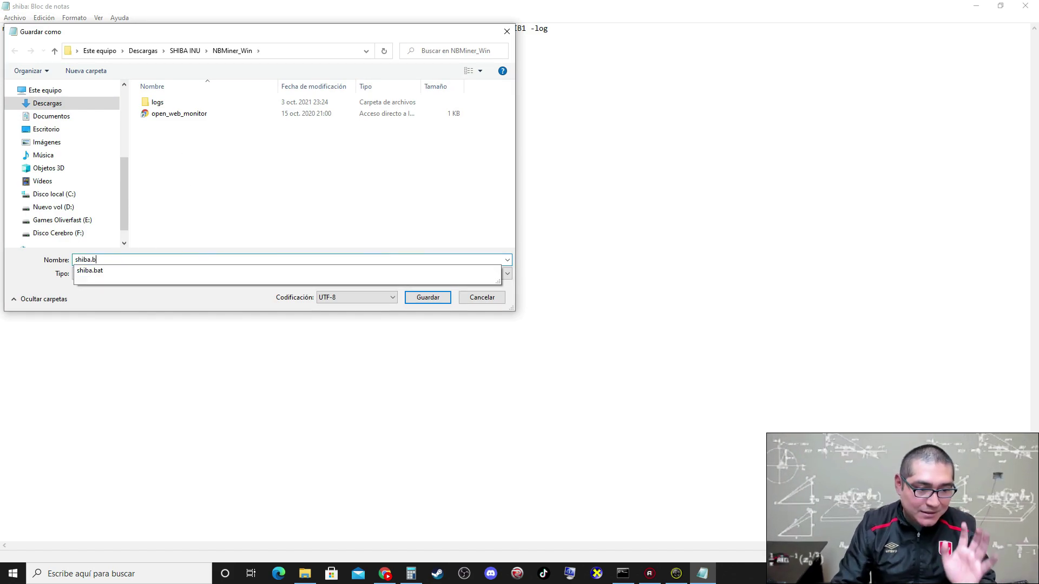
click(507, 31)
Switch to File Explorer, locate the shiba batch file in the NBMiner_Win folder and check the running miner's console
click(304, 574)
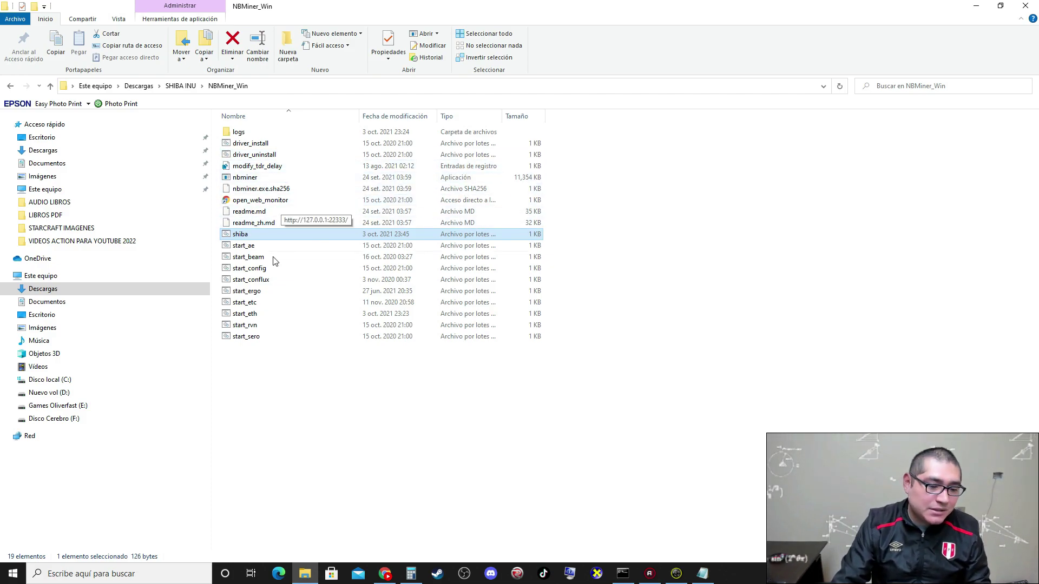
click(306, 403)
click(260, 234)
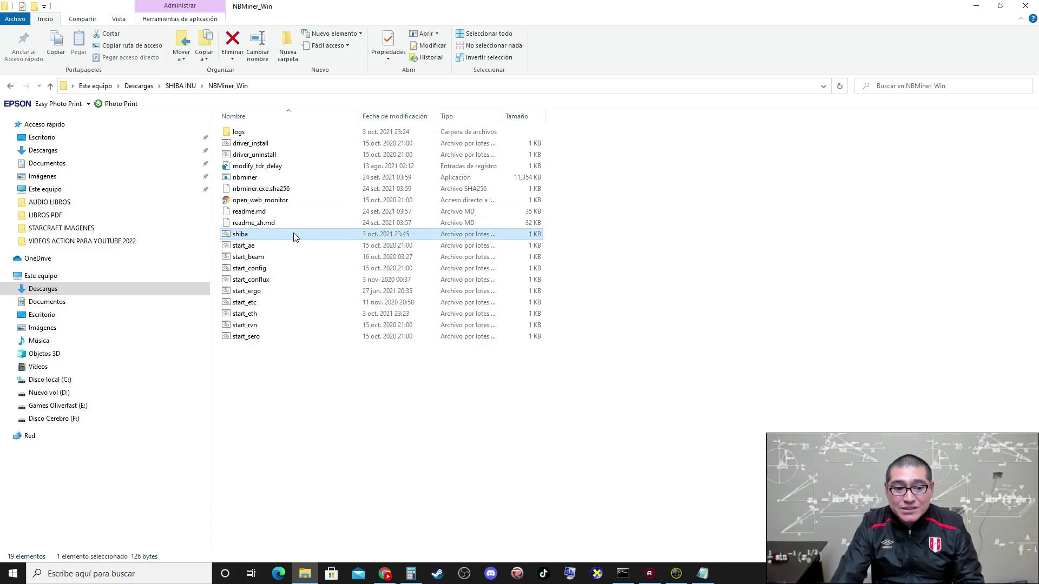
click(623, 574)
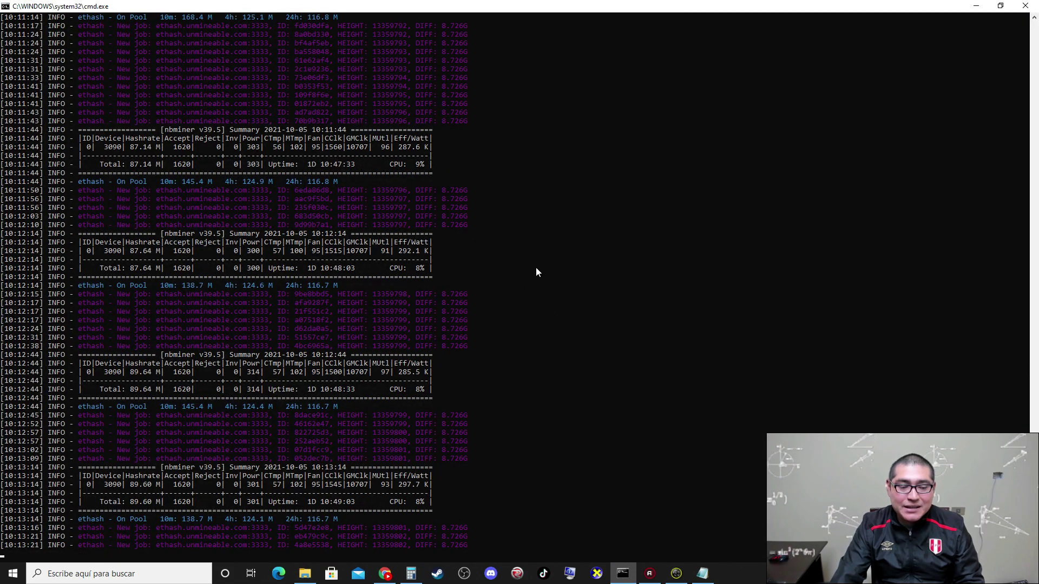
click(977, 6)
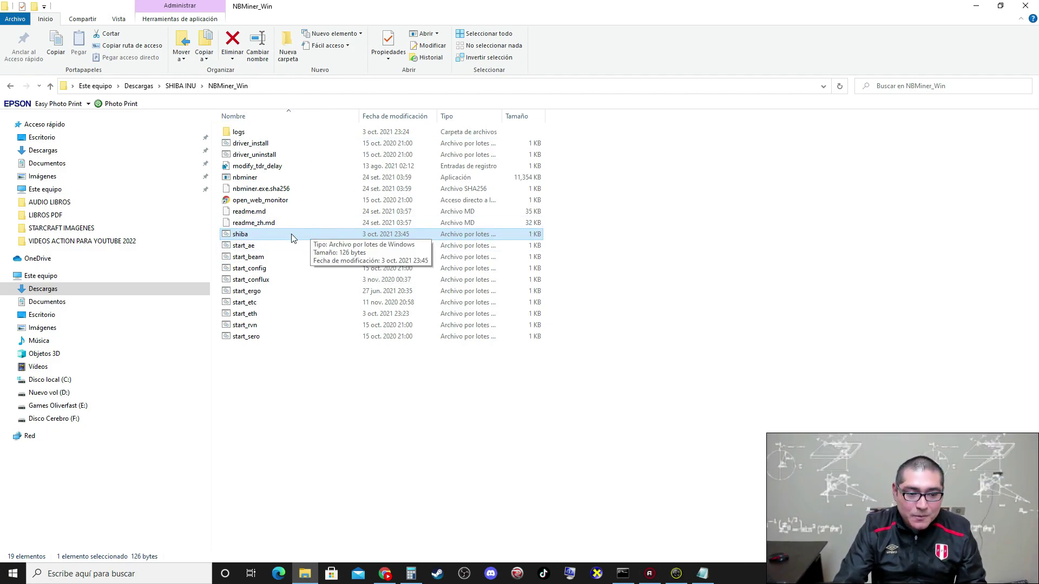
Show the file actions for the shiba batch file, then examine the hashrate and temperature summaries in the miner console
right_click(257, 240)
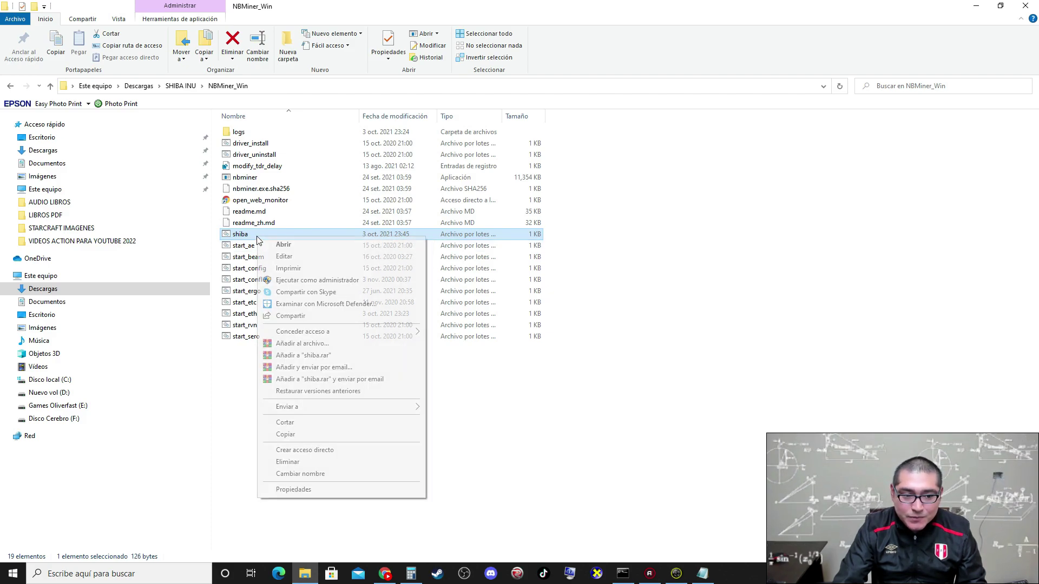
click(283, 246)
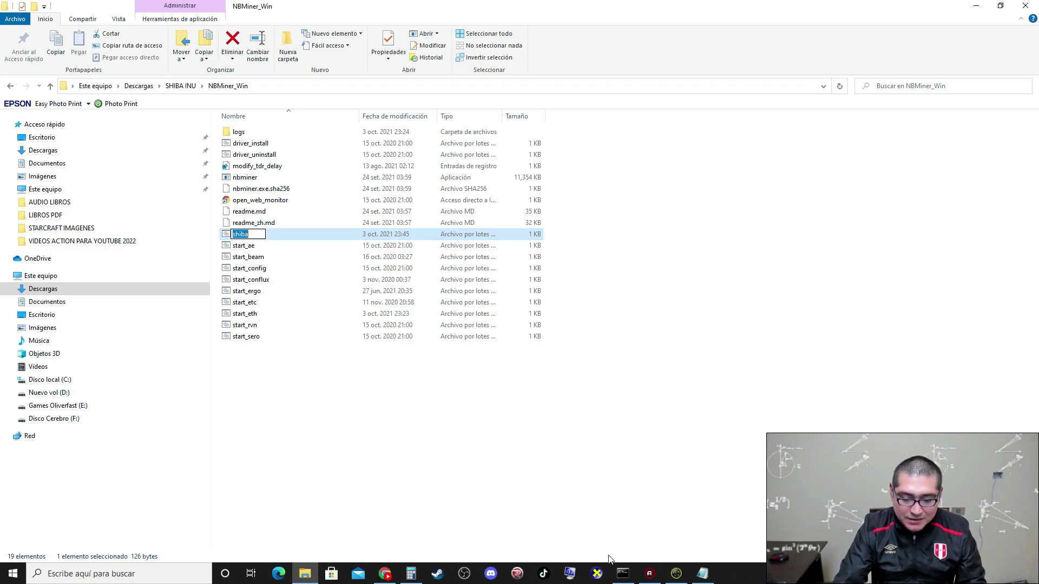
click(621, 575)
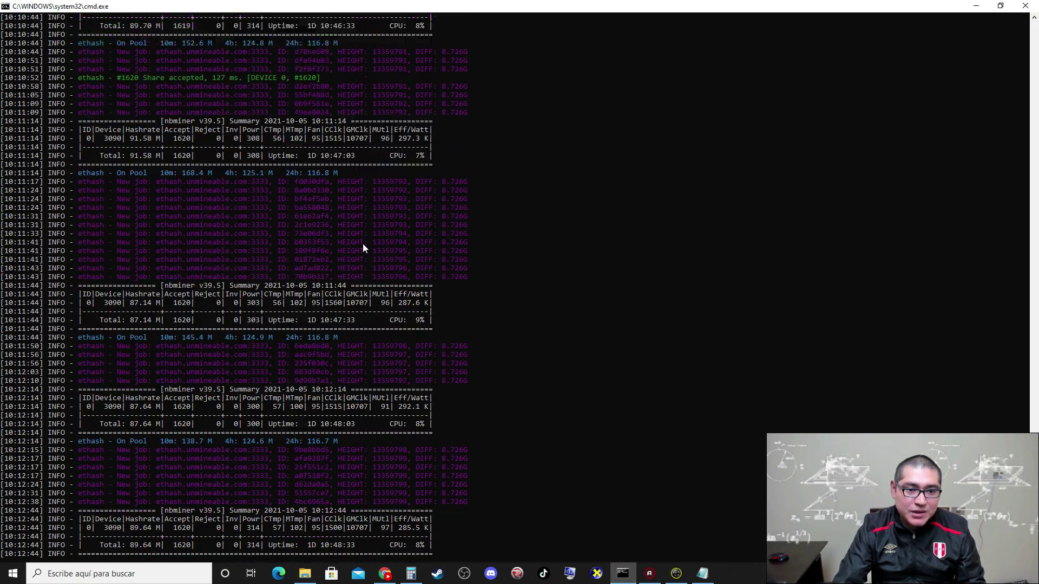
drag(1035, 368, 977, 14)
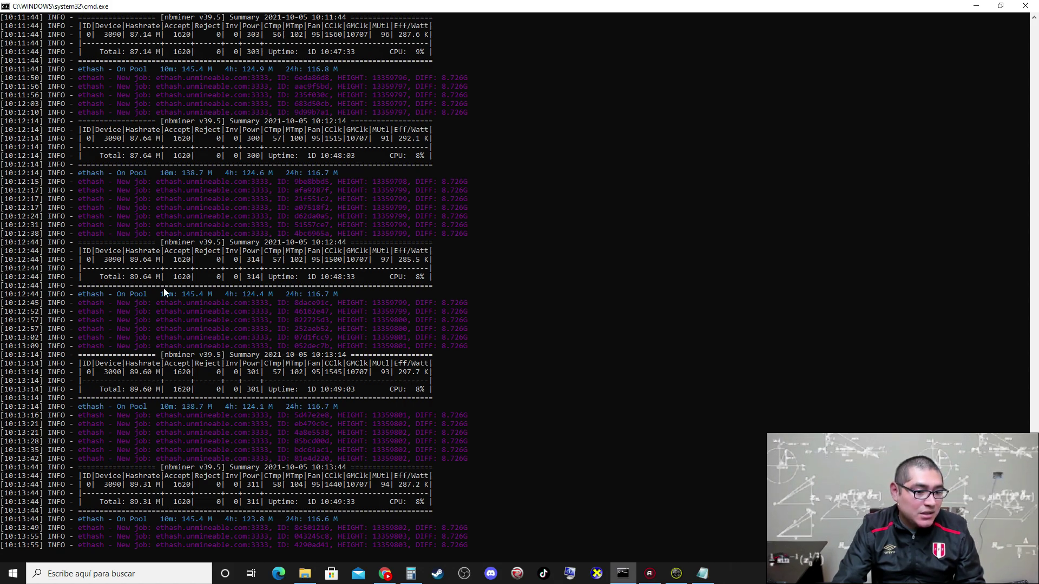
Switch to MSI Afterburner, lower the GPU's memory clock offset and try entering 1000 MHz
click(898, 581)
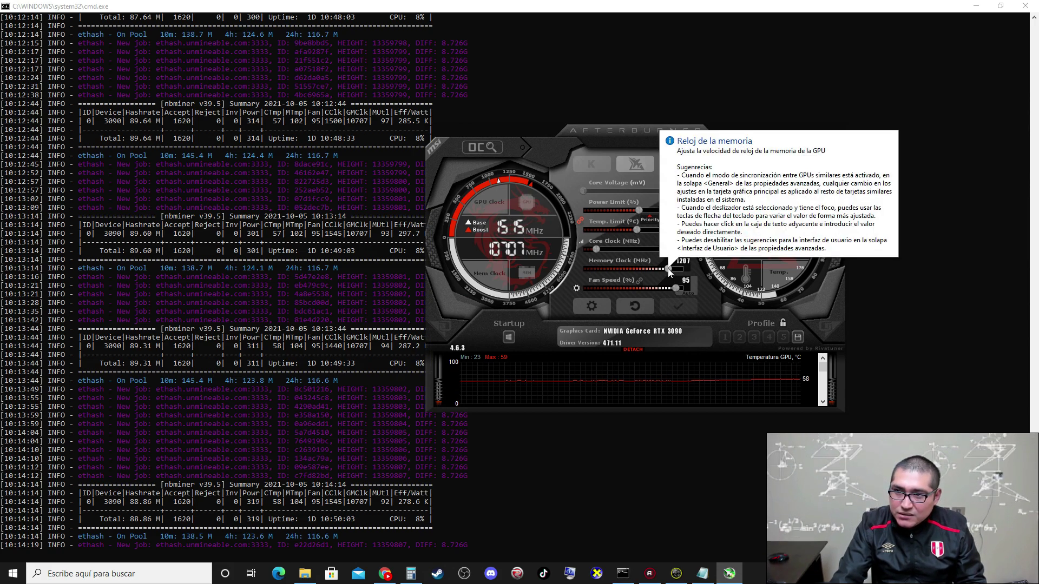
drag(668, 268, 660, 268)
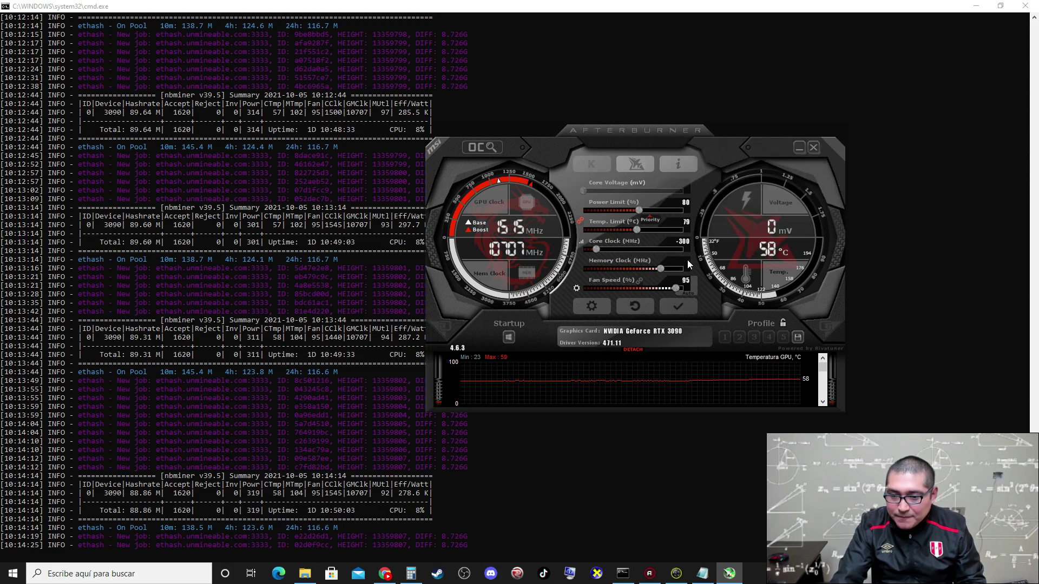
text(10)
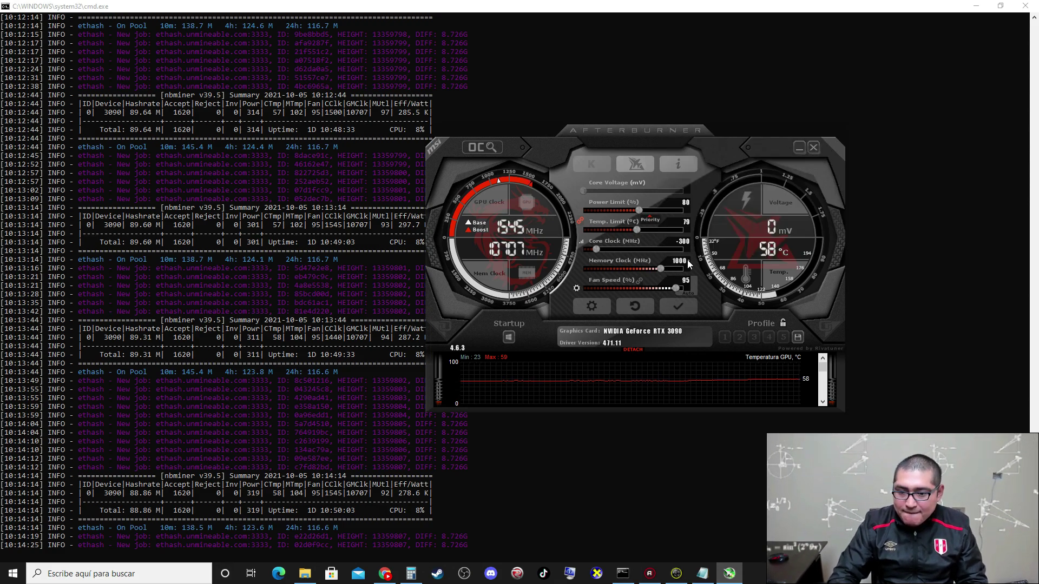
text(00)
key(Return)
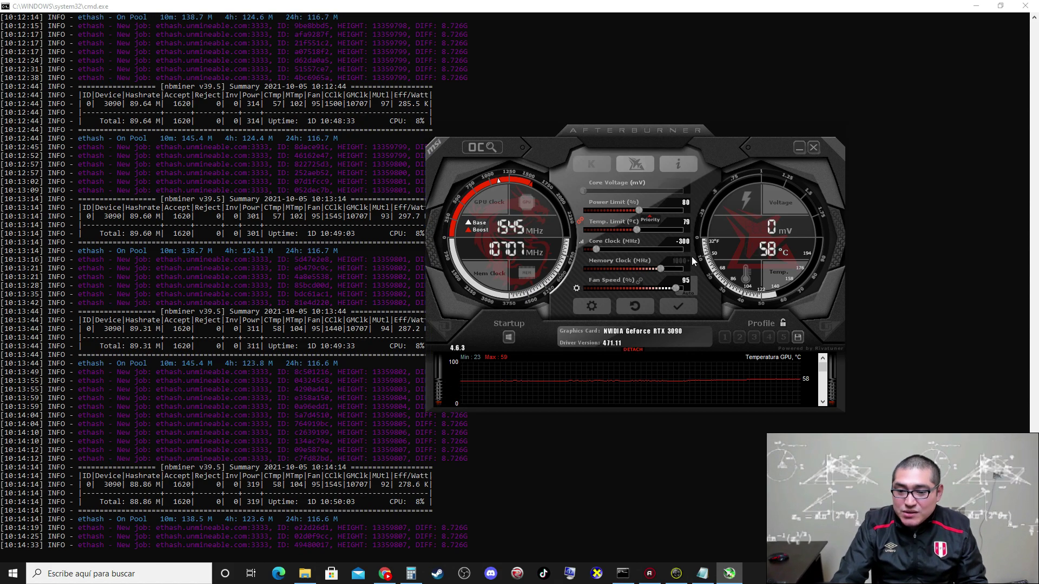
mouse_move(678, 262)
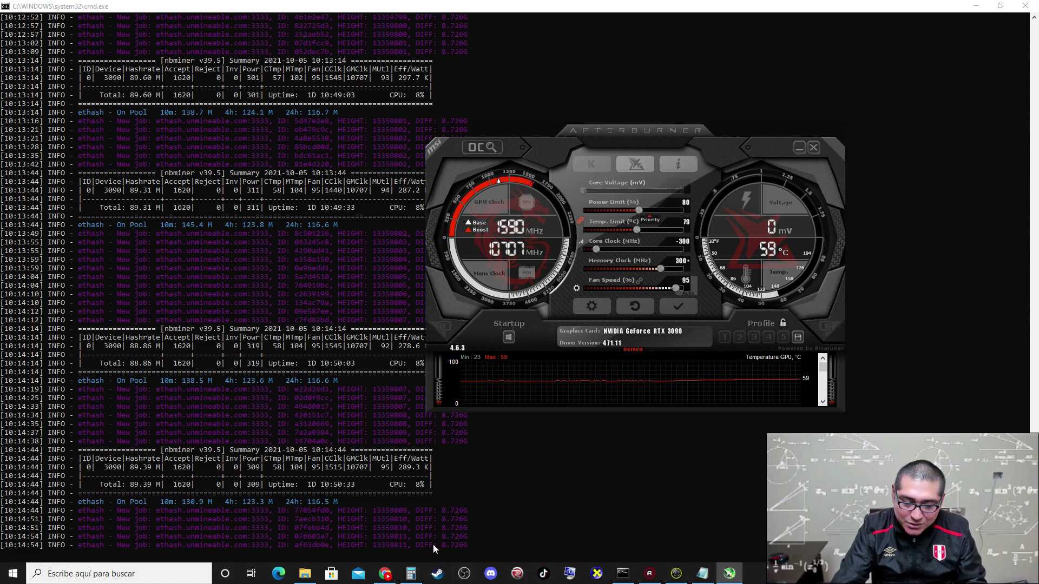
Search Google in Chrome for pantalla distorsionada windows 10, view an example image of a distorted screen and close the search
click(385, 574)
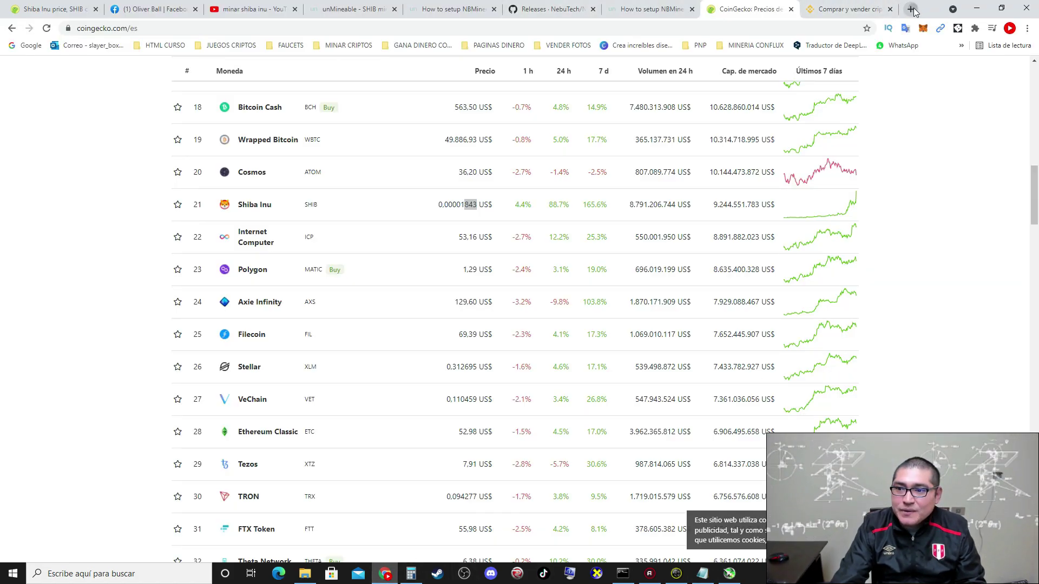
click(910, 9)
text(pantalla distor)
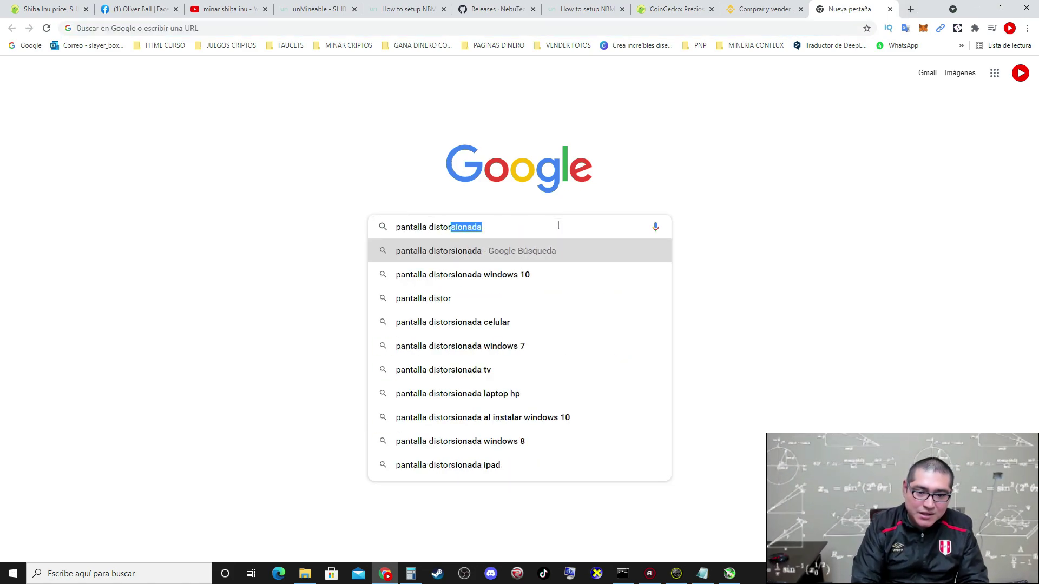
key(Down)
key(Return)
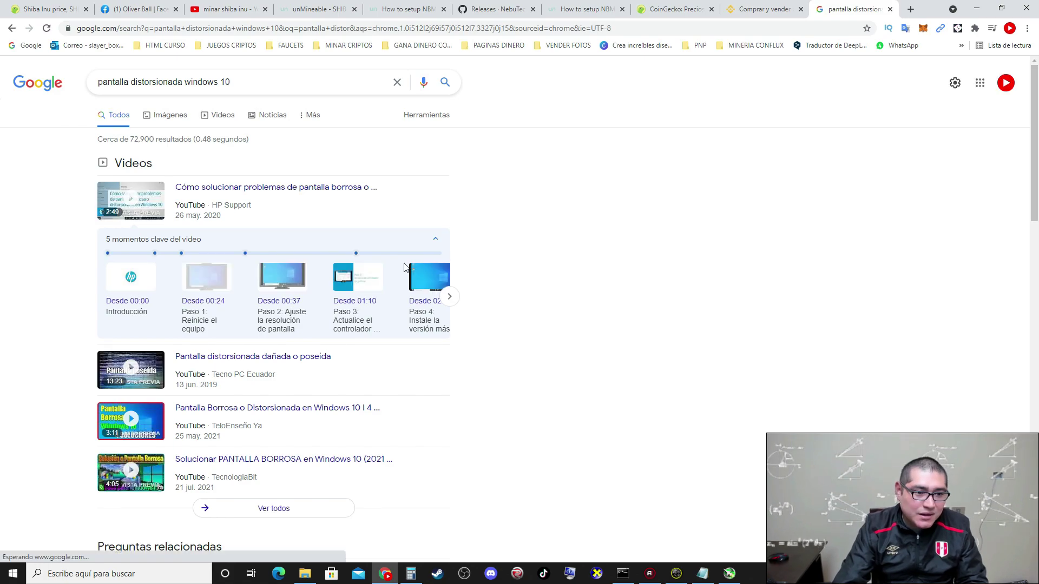
click(173, 114)
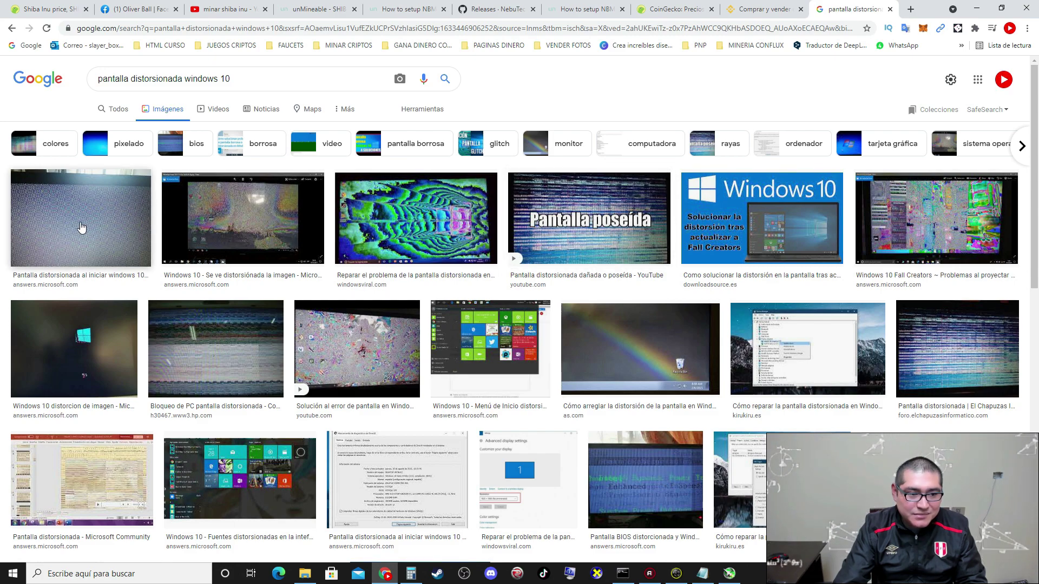
click(951, 244)
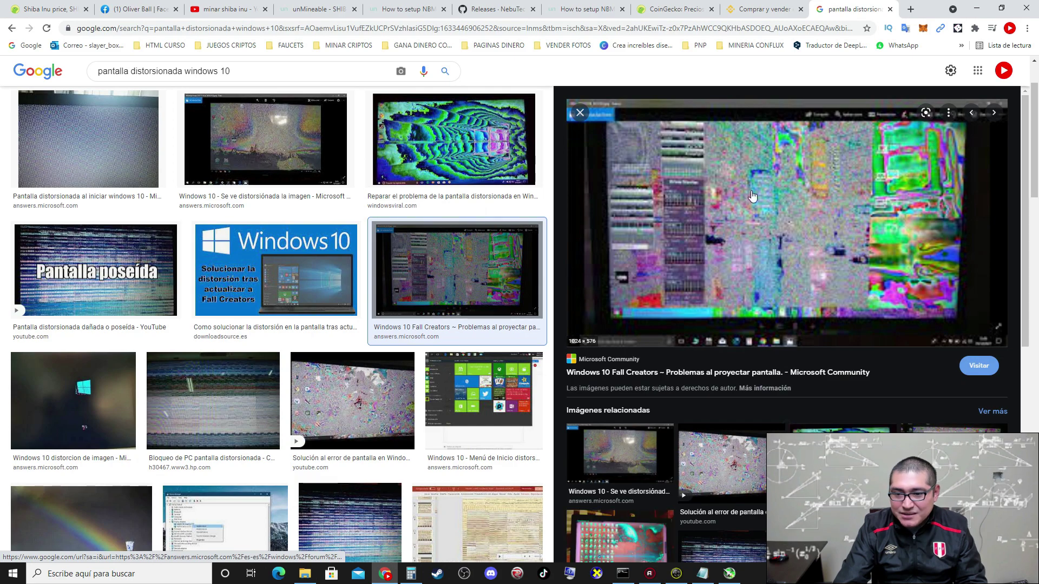
click(890, 8)
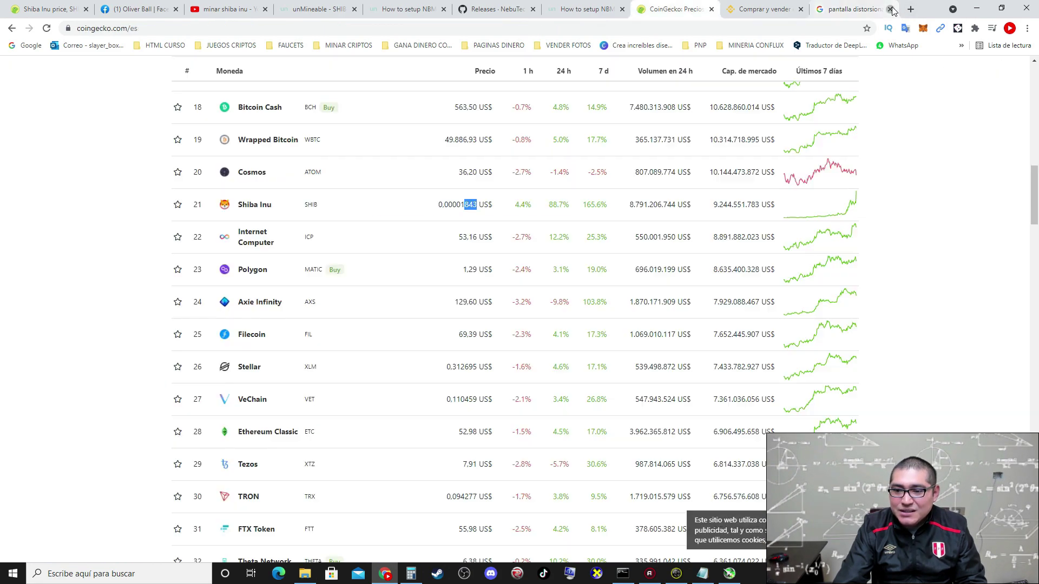
Switch to MSI Afterburner, set the GPU's memory clock offset to +1207 MHz and minimize the window
click(728, 574)
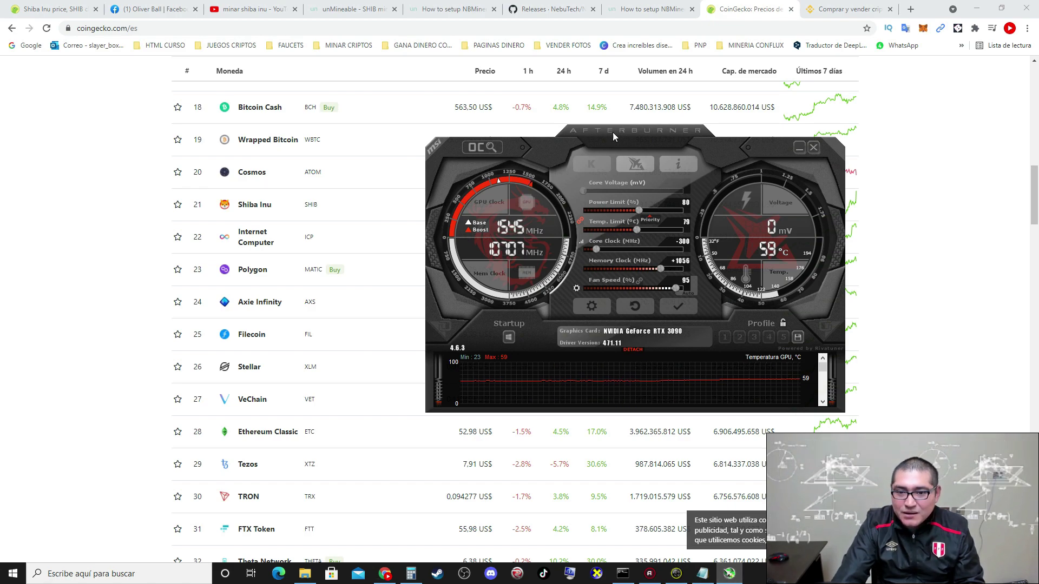
drag(620, 127, 476, 107)
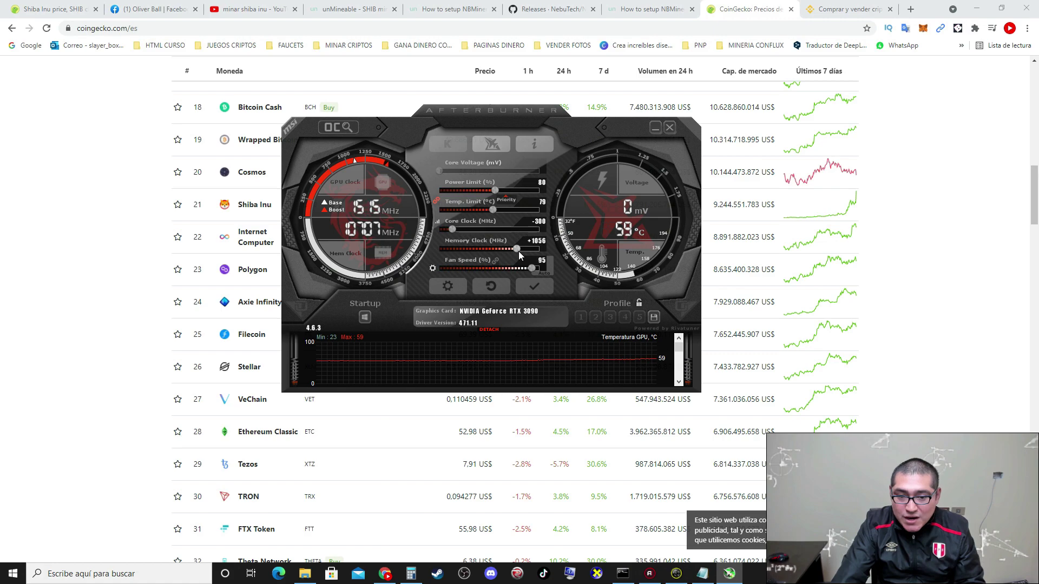
mouse_move(517, 250)
mouse_down()
mouse_move(473, 248)
mouse_move(524, 252)
mouse_up()
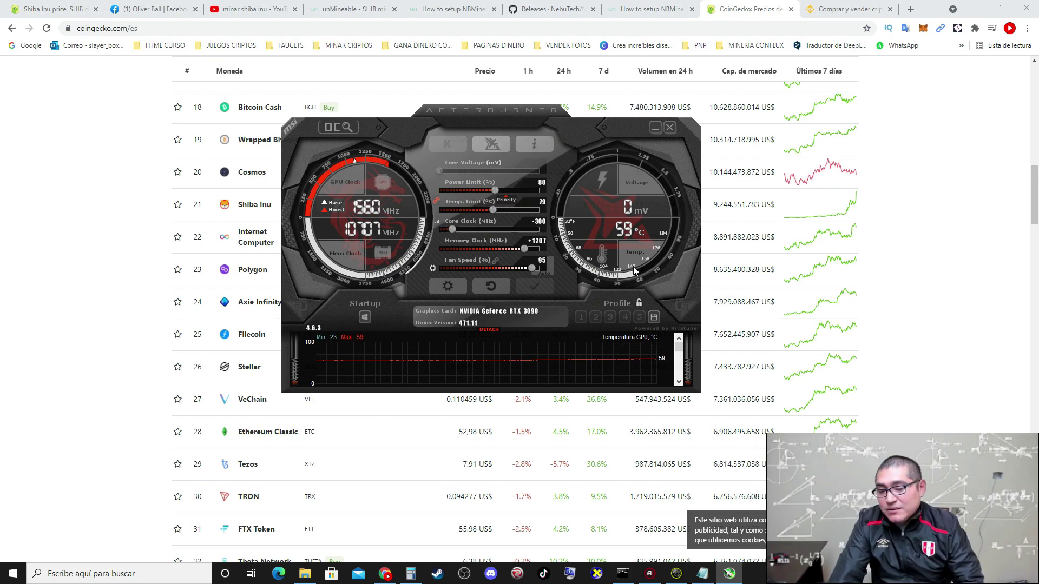
click(653, 124)
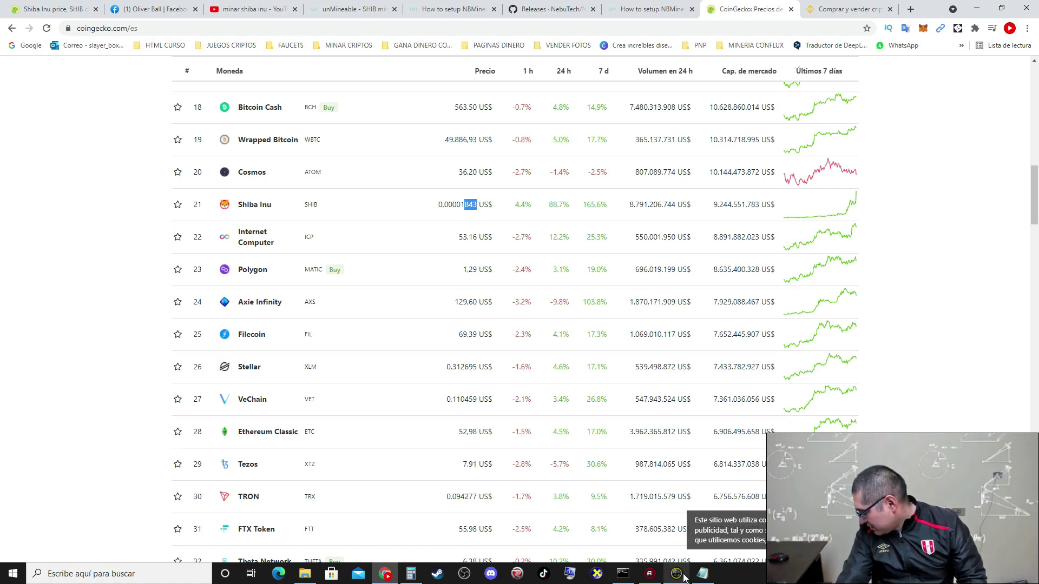
Revisit the NBMiner releases page on GitHub and return to unMineable's SHIB start page
mouse_move(684, 578)
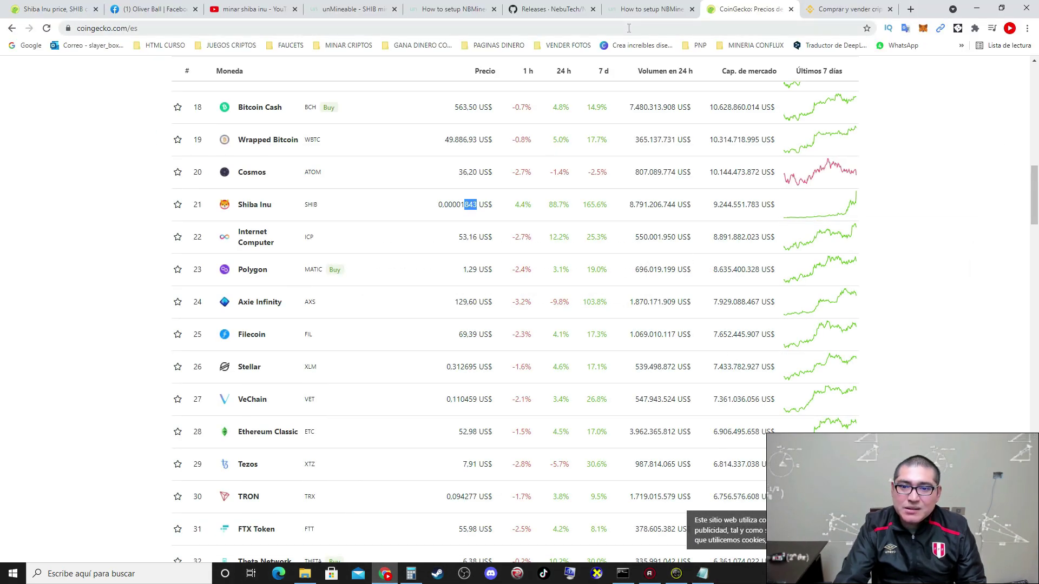
click(634, 10)
click(518, 7)
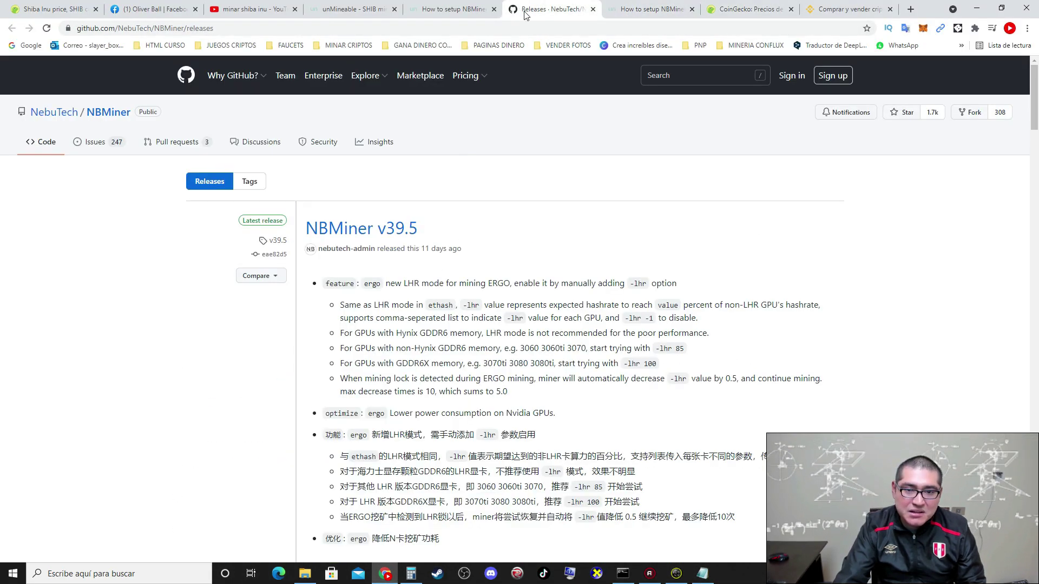
click(481, 7)
click(363, 8)
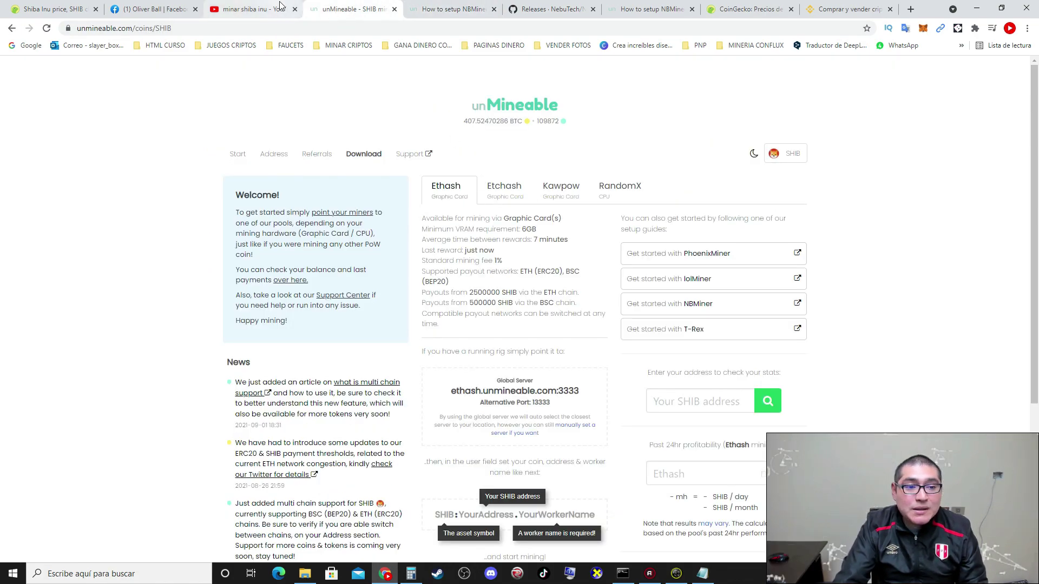
Close the YouTube and Facebook pages and check Shiba Inu's refreshed price on its CoinGecko page
click(295, 9)
click(196, 10)
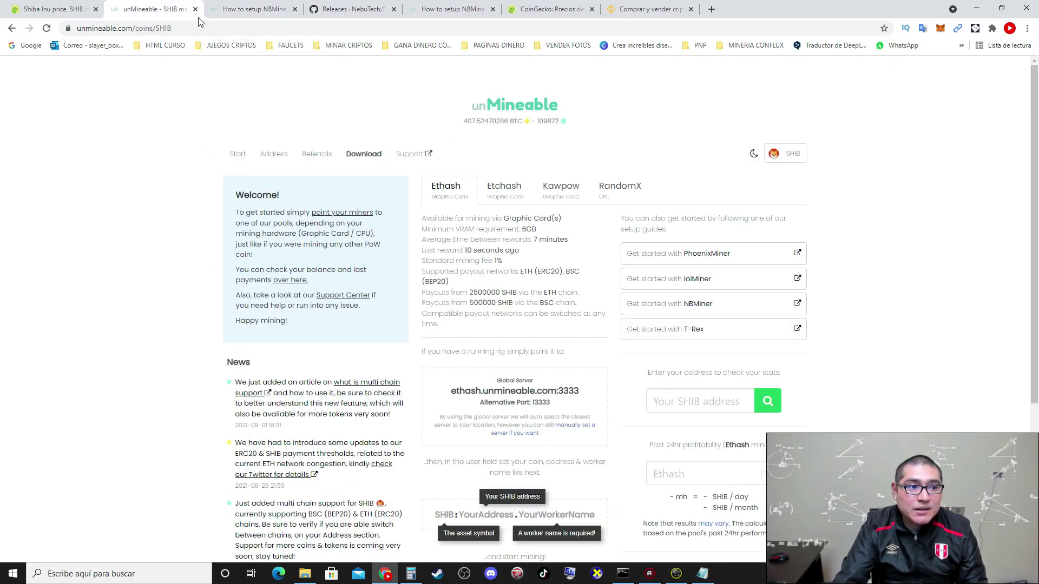
click(59, 9)
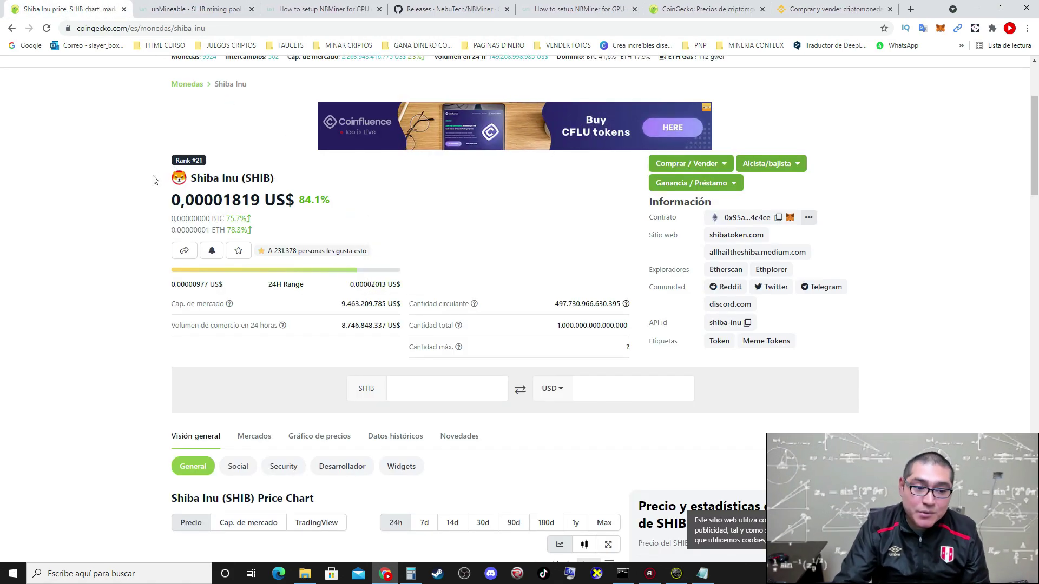
click(47, 32)
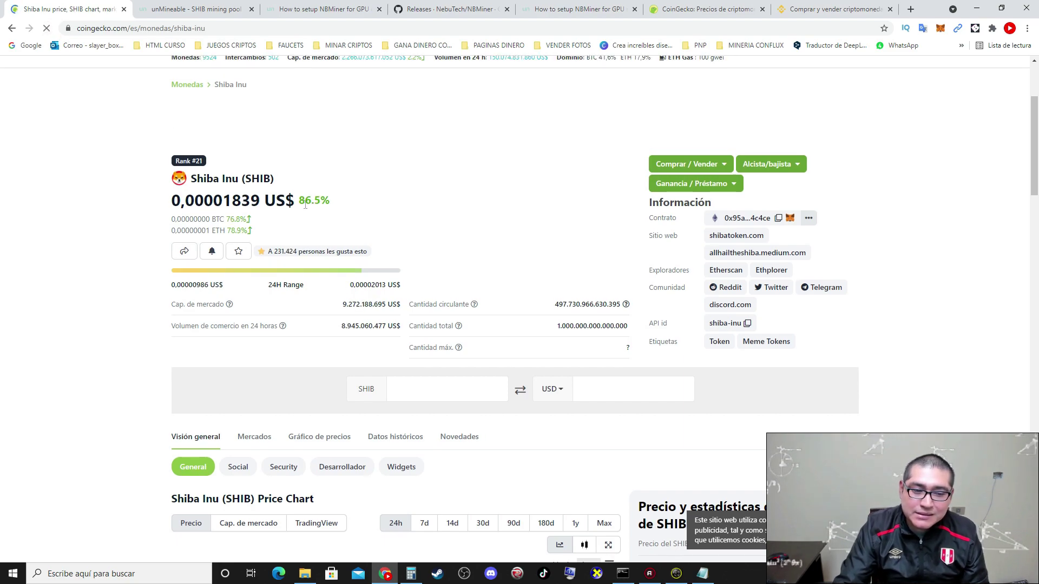
mouse_move(248, 198)
mouse_down()
mouse_move(260, 199)
mouse_move(222, 199)
mouse_move(260, 199)
mouse_up()
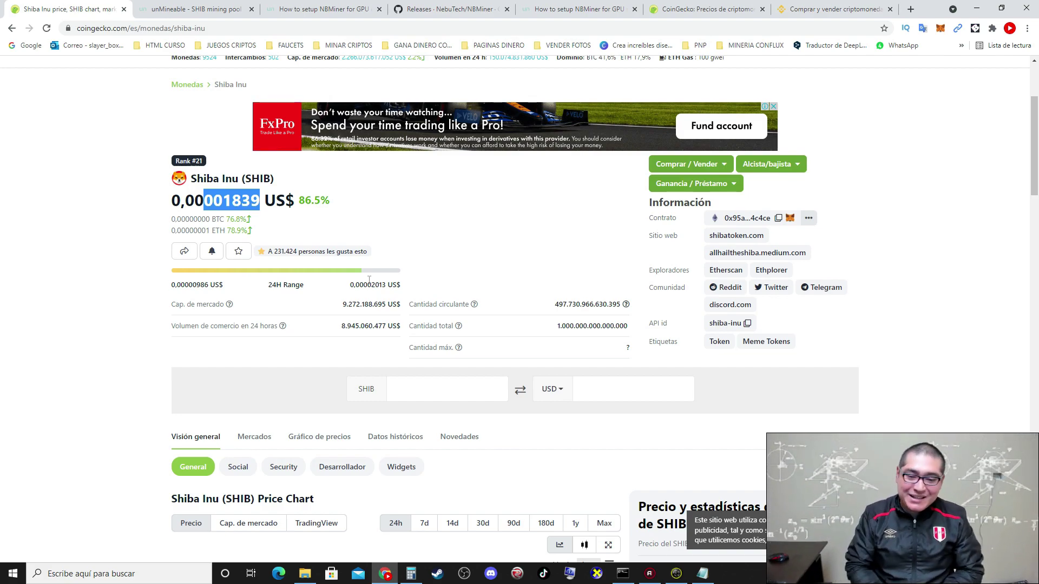
click(512, 264)
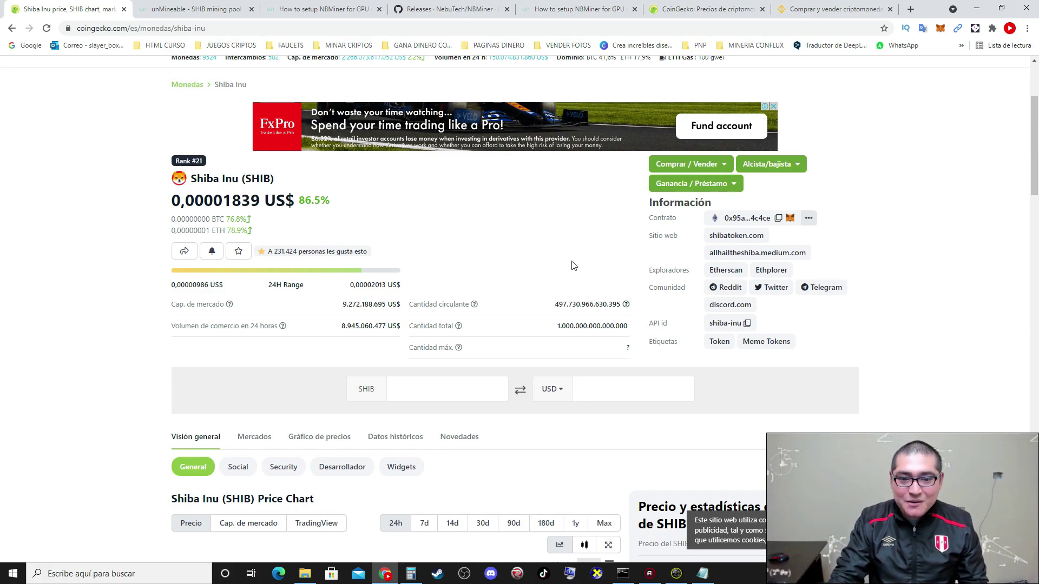
Refresh CoinGecko's cryptocurrency list and examine Shiba Inu's price and neighbouring coins in the ranking
click(708, 9)
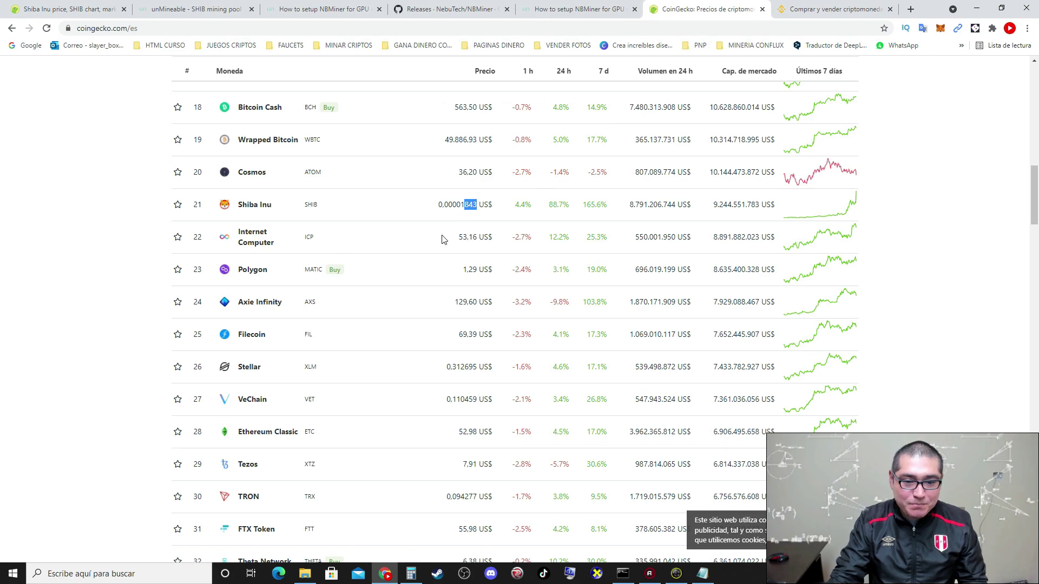
click(46, 28)
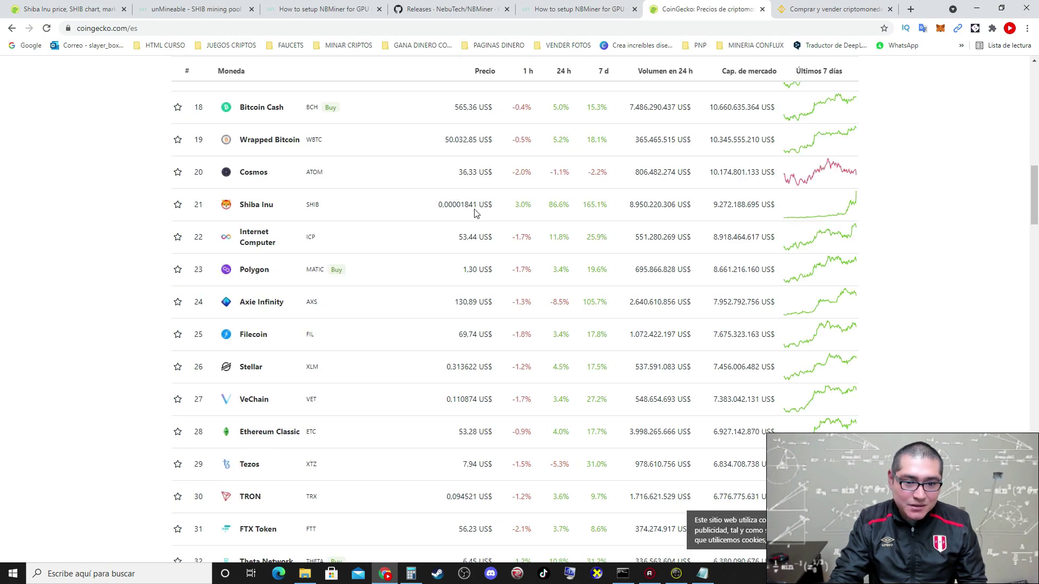
drag(461, 205, 477, 204)
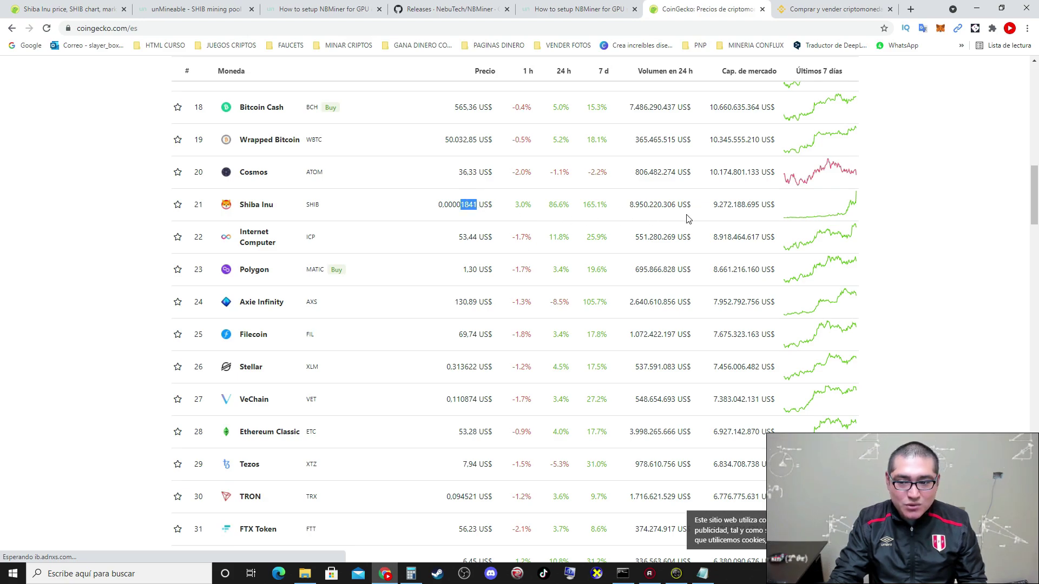
scroll(812, 216, up, 3)
scroll(750, 232, down, 1)
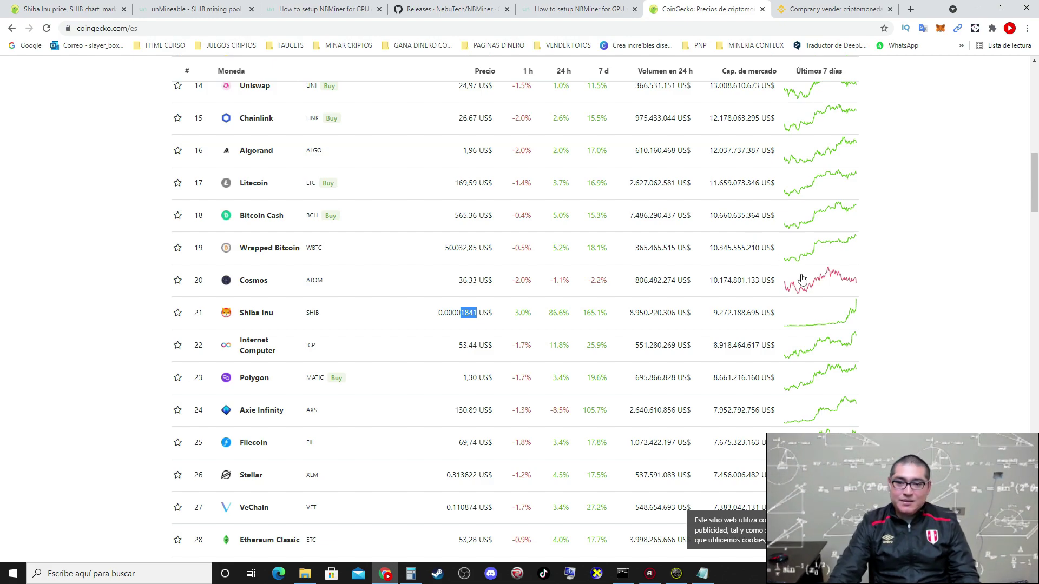
scroll(802, 278, down, 1)
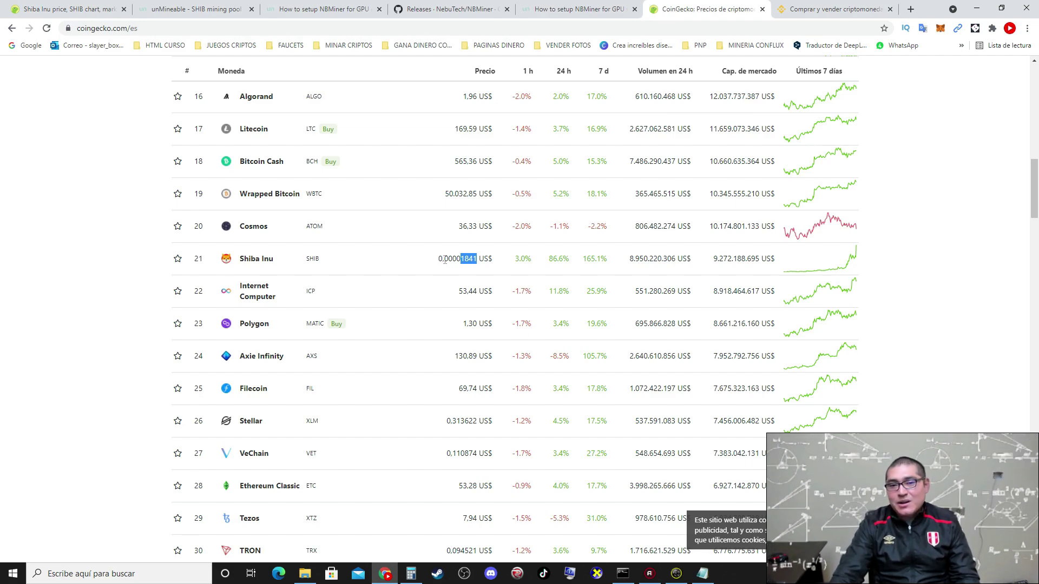
drag(438, 258, 478, 259)
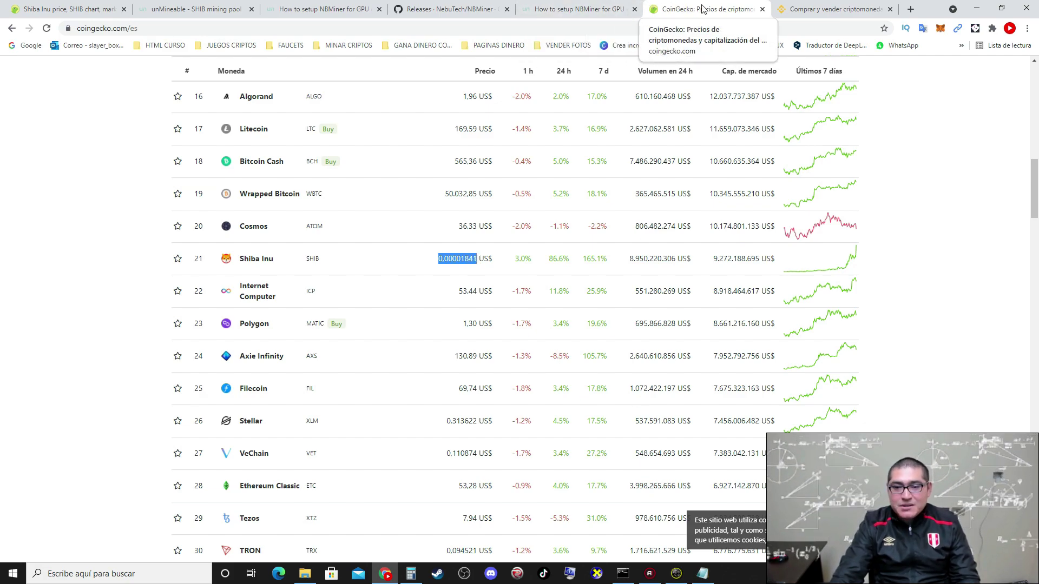
Close the duplicate NBMiner setup guide, revisit unMineable's SHIB page and return to CoinGecko's coin list
click(585, 9)
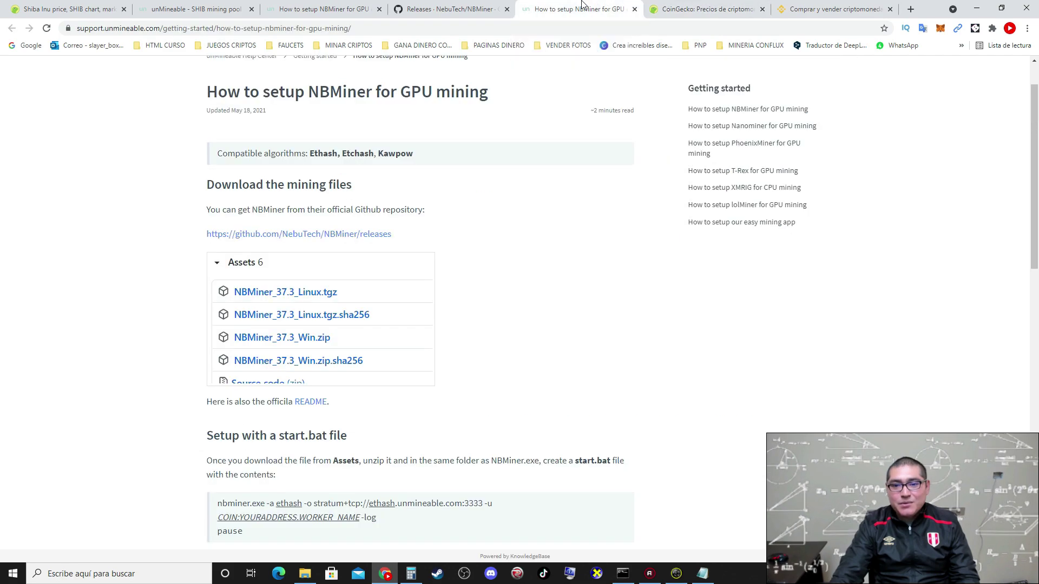
click(635, 9)
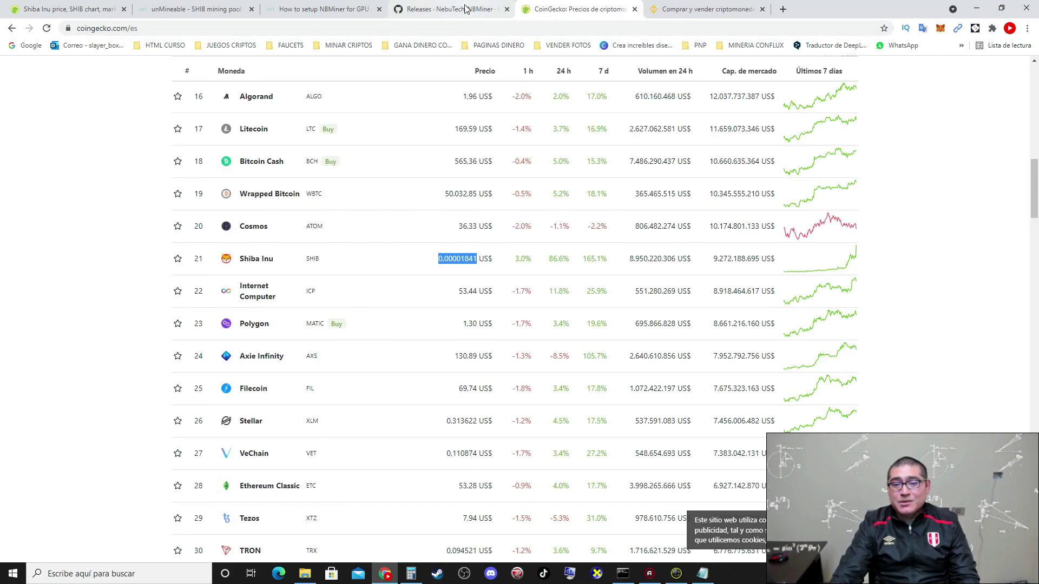
click(352, 8)
click(223, 7)
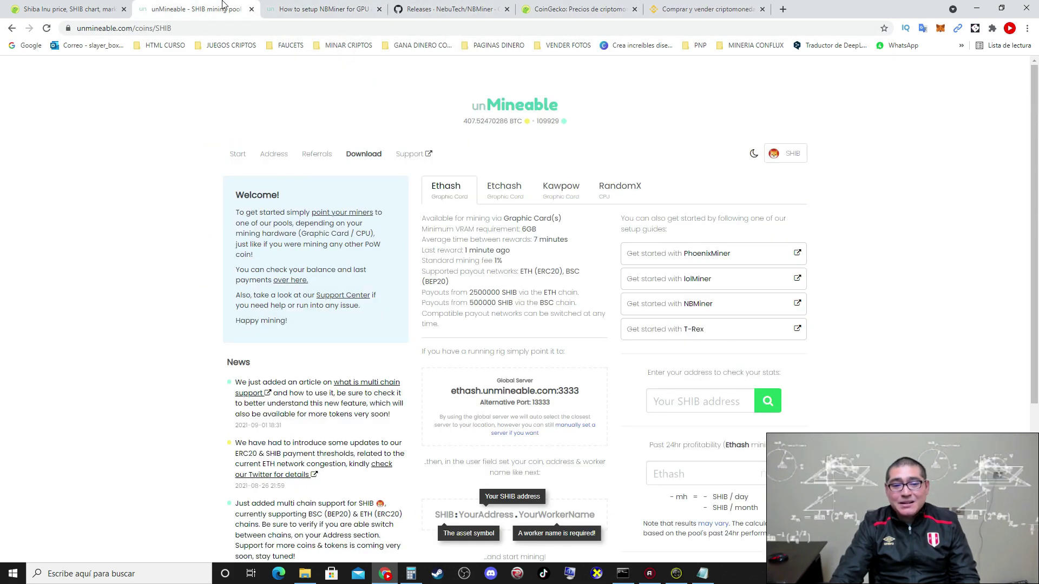
click(325, 9)
click(551, 6)
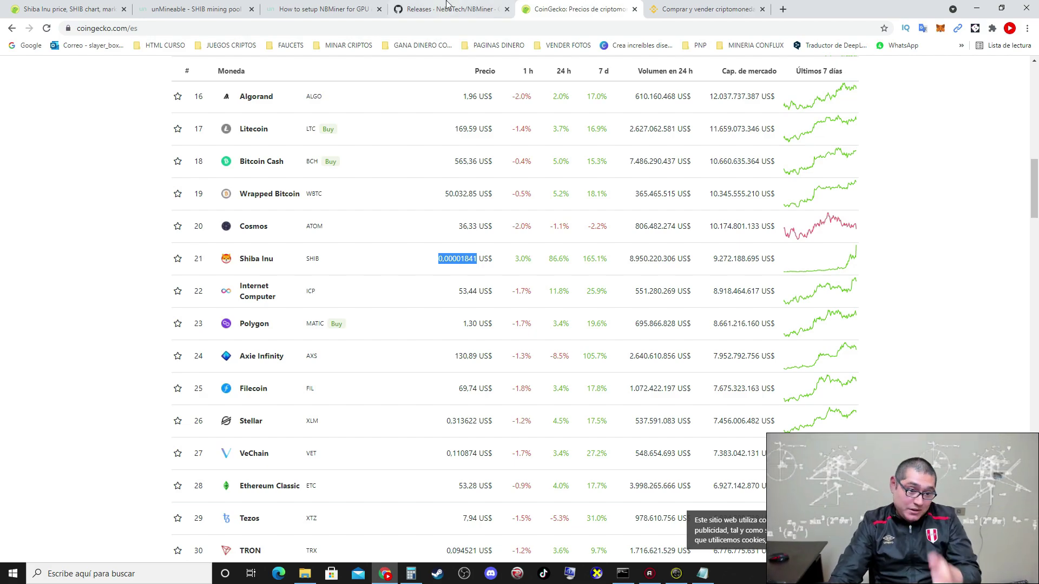
Compare Dogecoin's price with Shiba Inu's price in the CoinGecko ranking
scroll(309, 315, up, 15)
scroll(309, 315, down, 3)
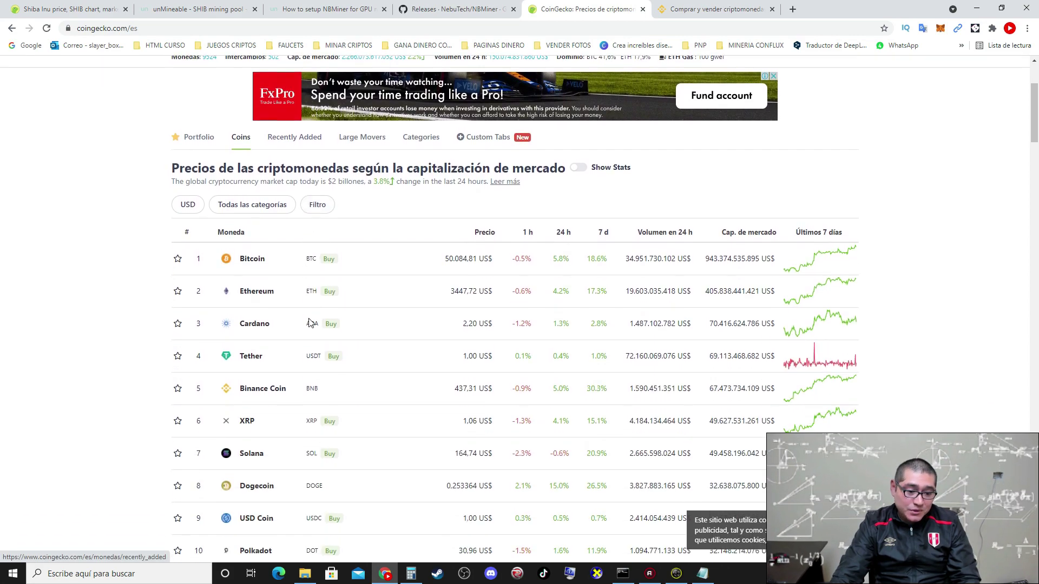
drag(446, 432, 477, 431)
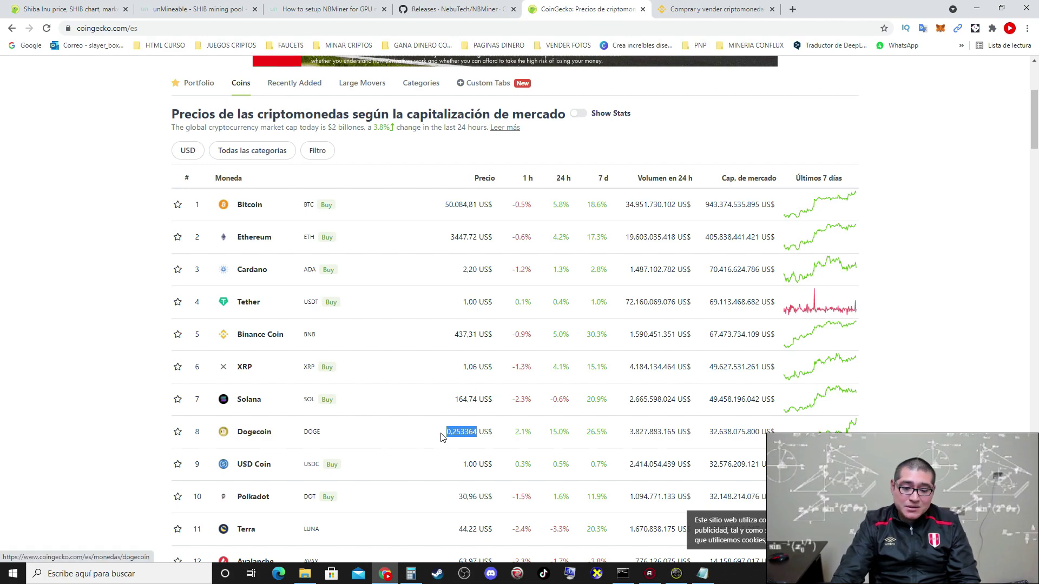
click(468, 427)
scroll(454, 433, down, 4)
scroll(450, 434, down, 5)
drag(439, 367, 480, 368)
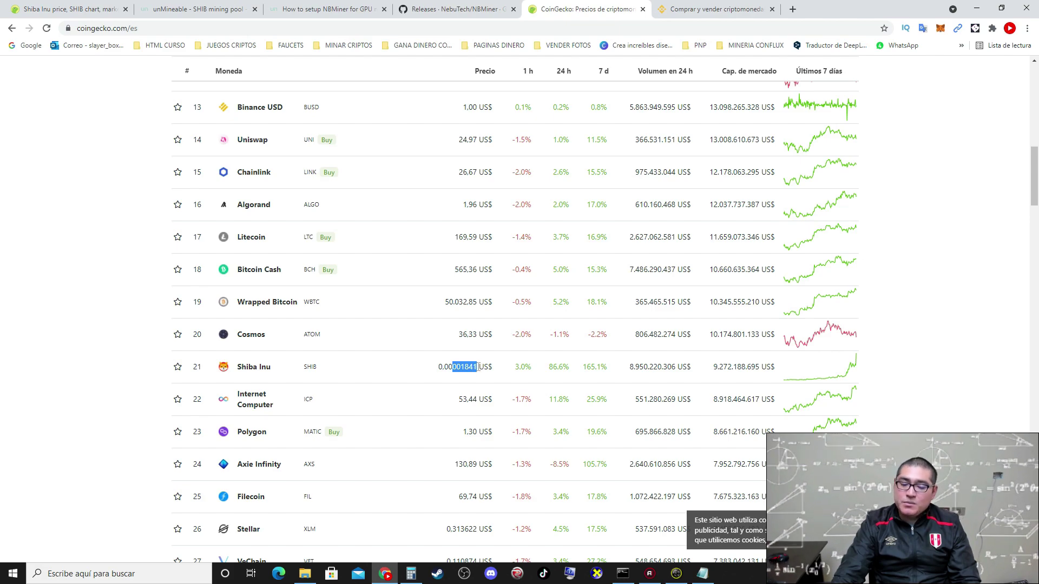
On Binance's crypto purchase page, set the amount to spend to 1000 USD and highlight the SHIB amount received
click(722, 8)
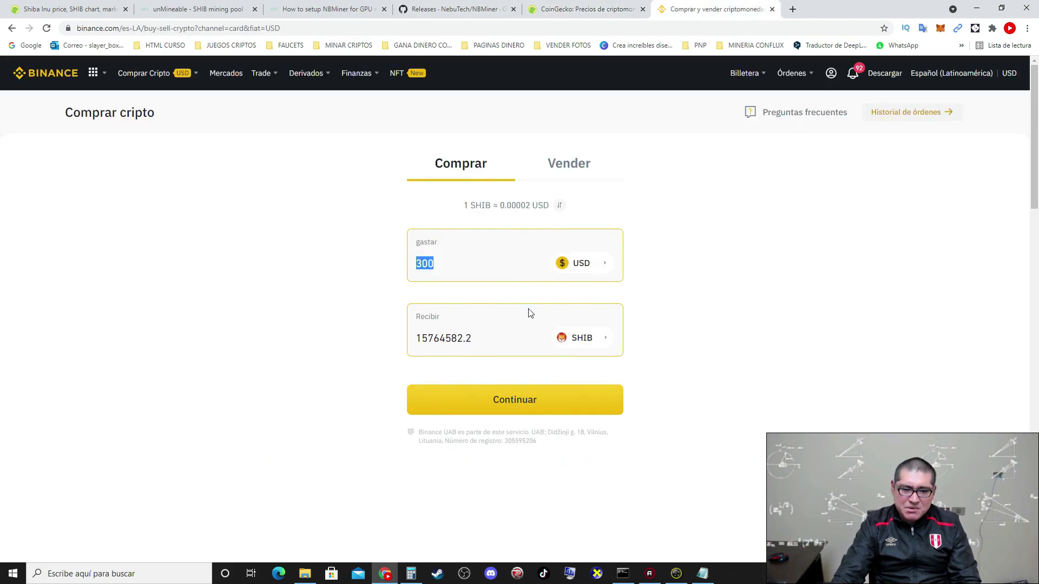
text(1000)
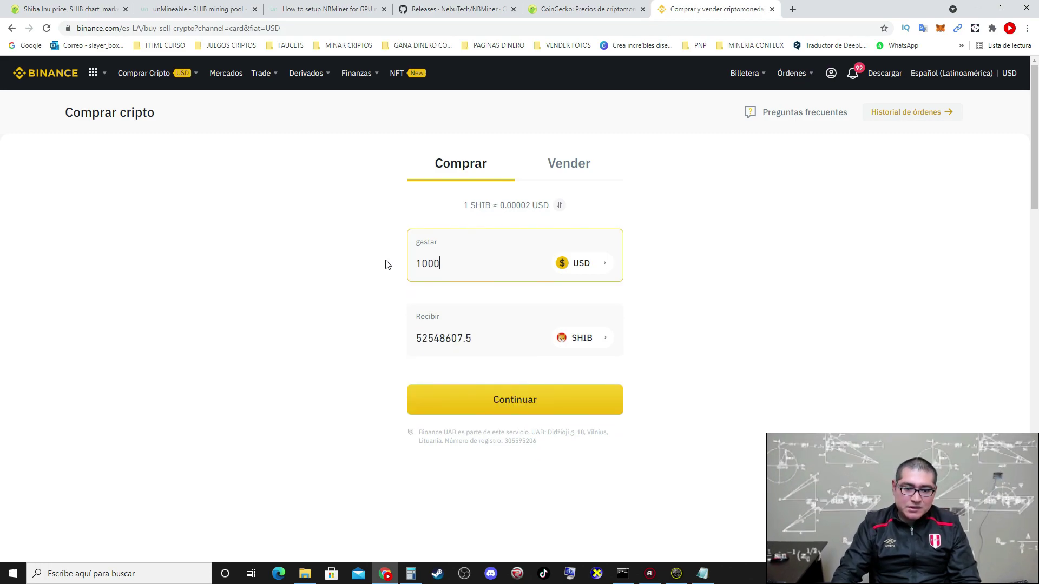
mouse_move(446, 336)
mouse_down()
mouse_move(429, 338)
mouse_move(463, 338)
mouse_up()
click(446, 338)
click(416, 338)
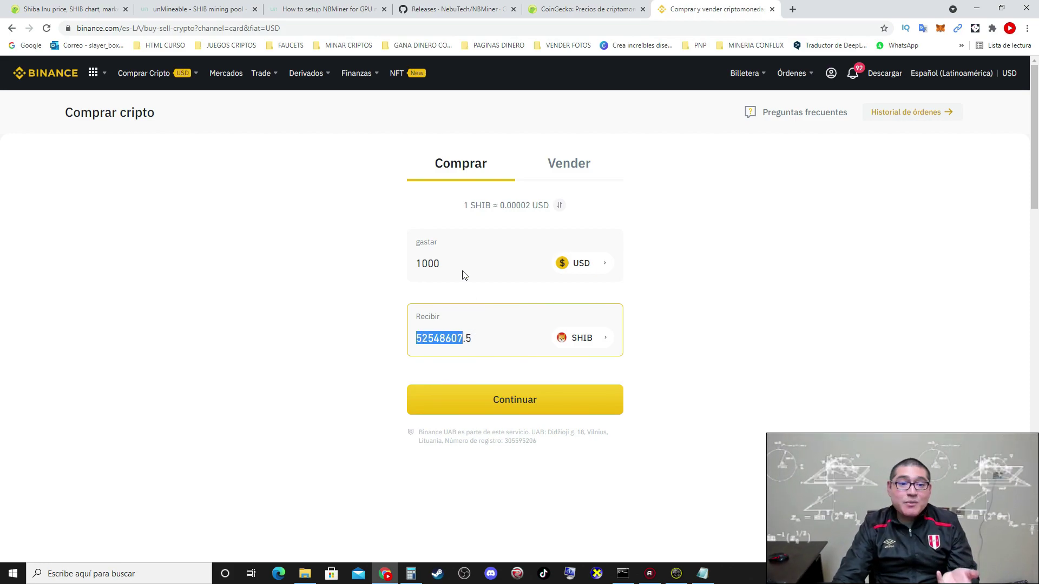
Return to CoinGecko's coin list and highlight the digits of Shiba Inu's price
click(583, 6)
click(464, 367)
drag(458, 367, 474, 368)
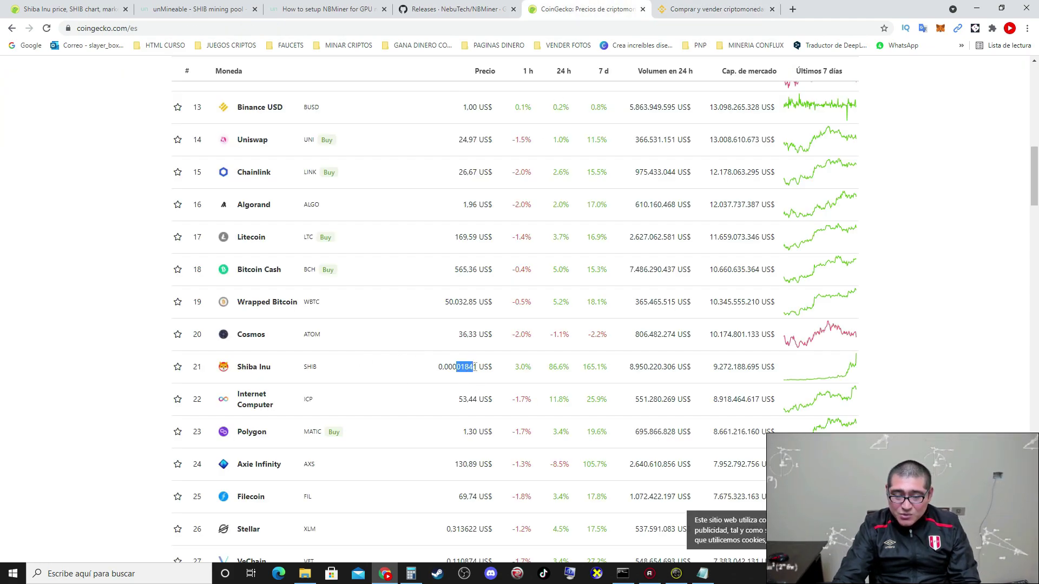